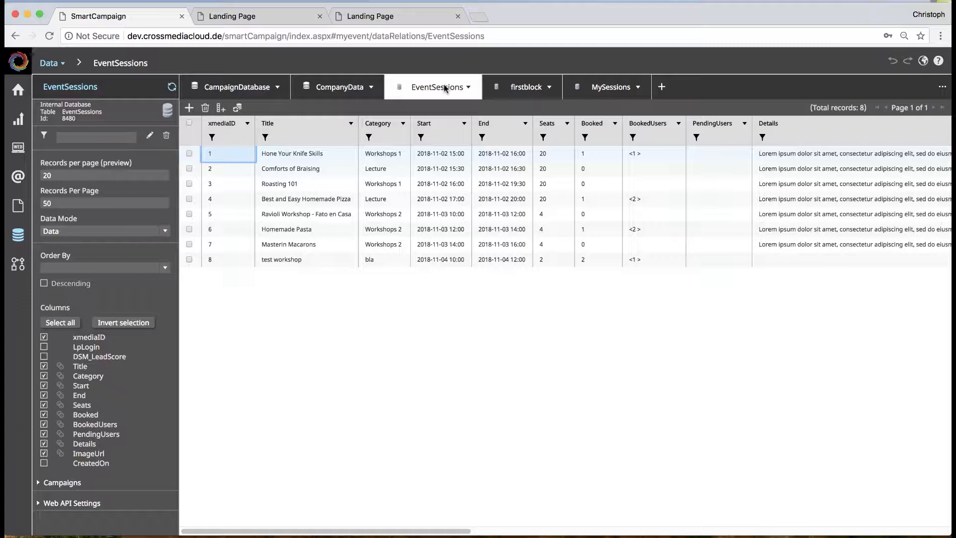
Step: Show the Web API permissions for Admin and Visitor on the EventSessions table
left_click(39, 504)
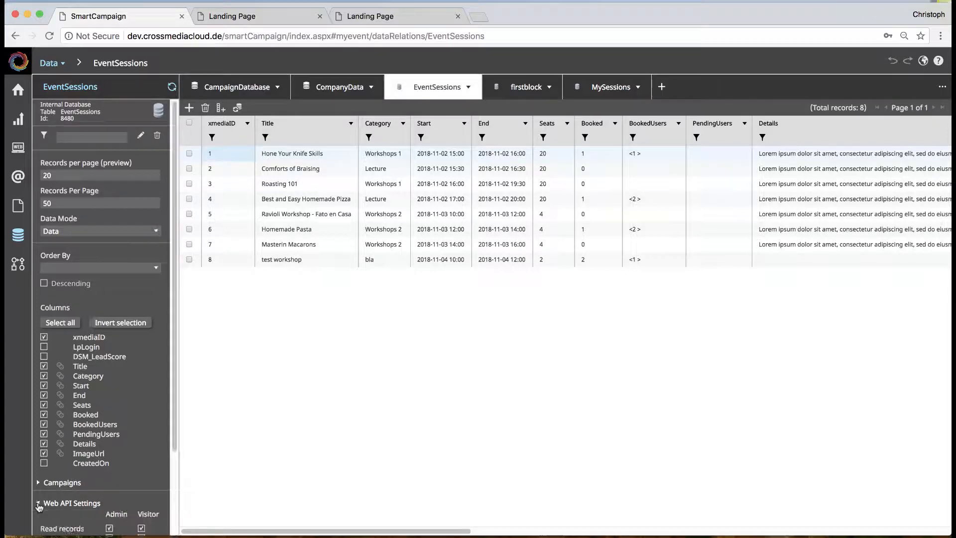
scroll(90, 485, "down", 4)
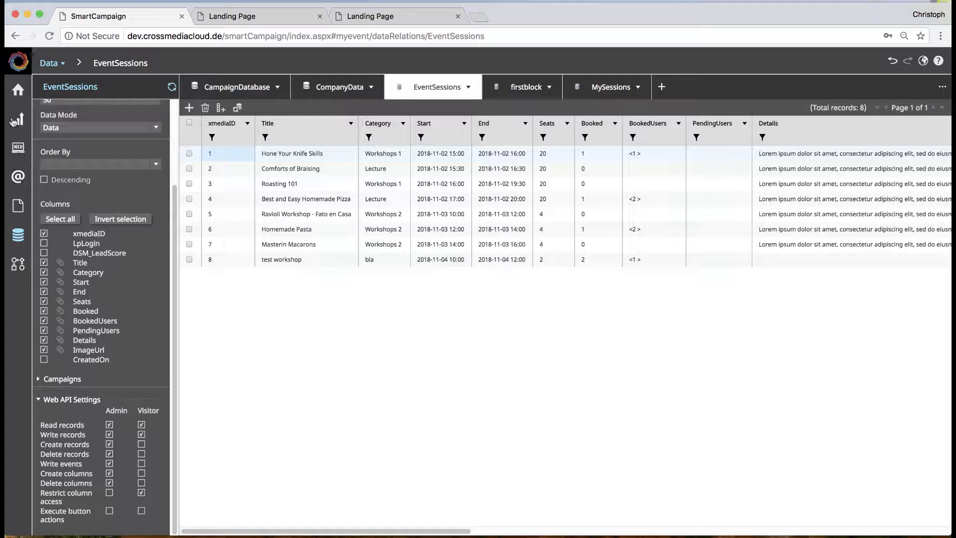
Step: Return to the myevent Landing Page editor and select the Header group in the page structure
left_click(16, 36)
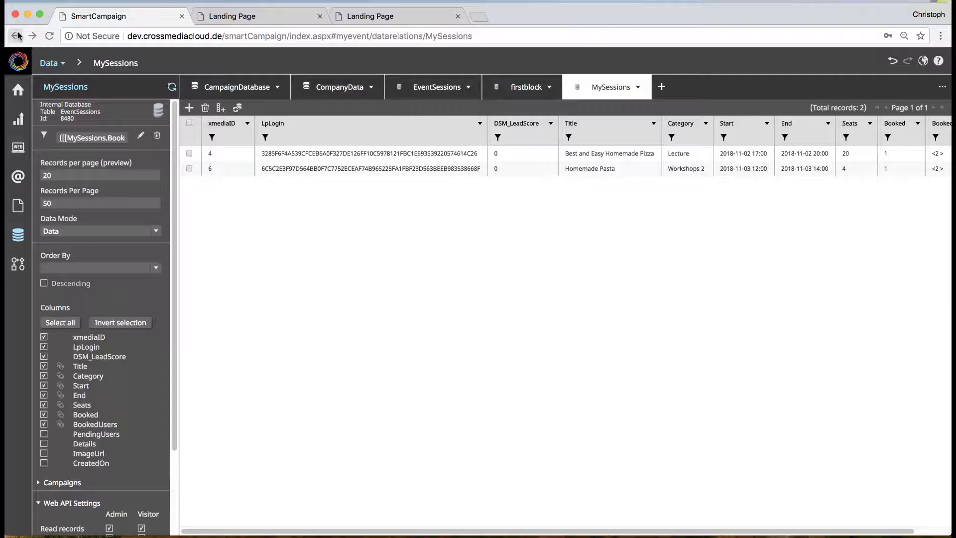
left_click(17, 35)
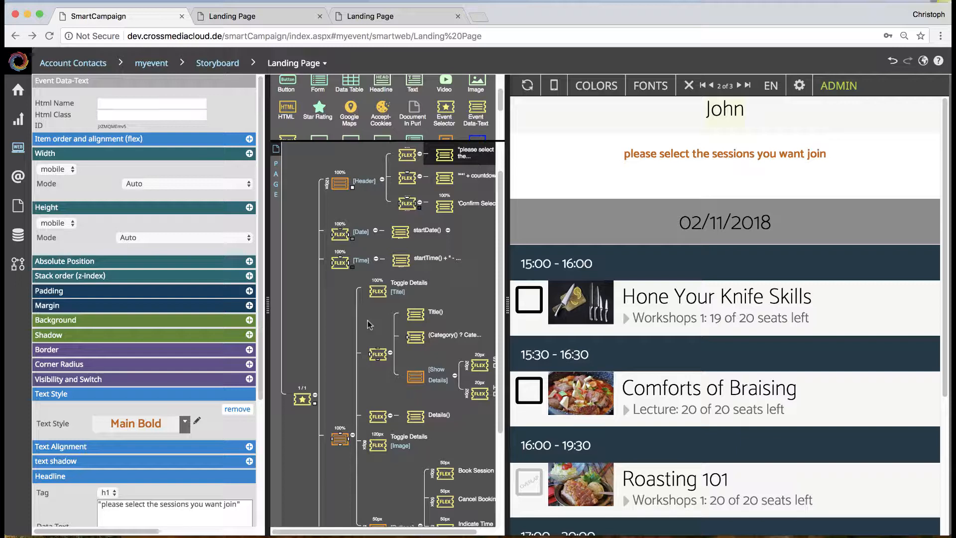
left_click(341, 183)
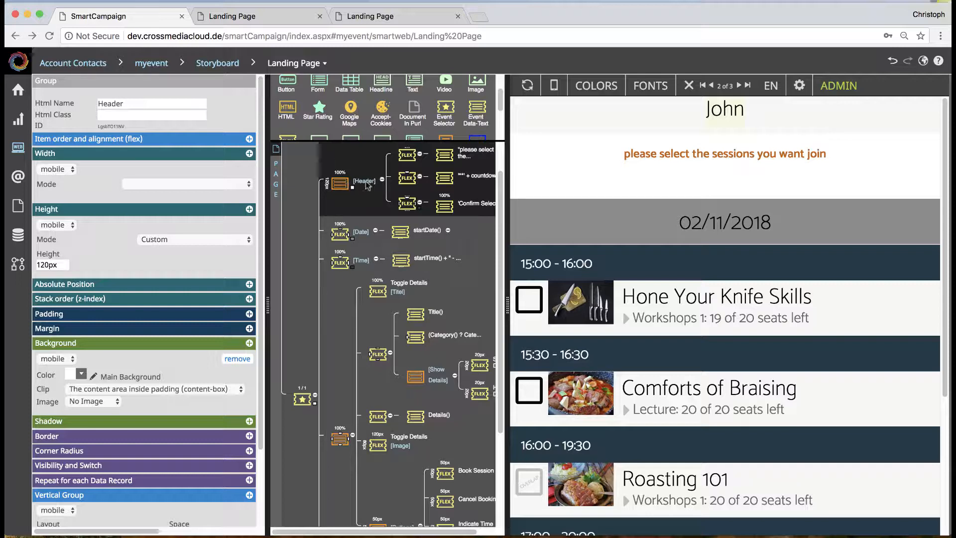
Step: Test booking in the preview by selecting and deselecting the Hone Your Knife Skills session, and refresh the preview
left_click(531, 303)
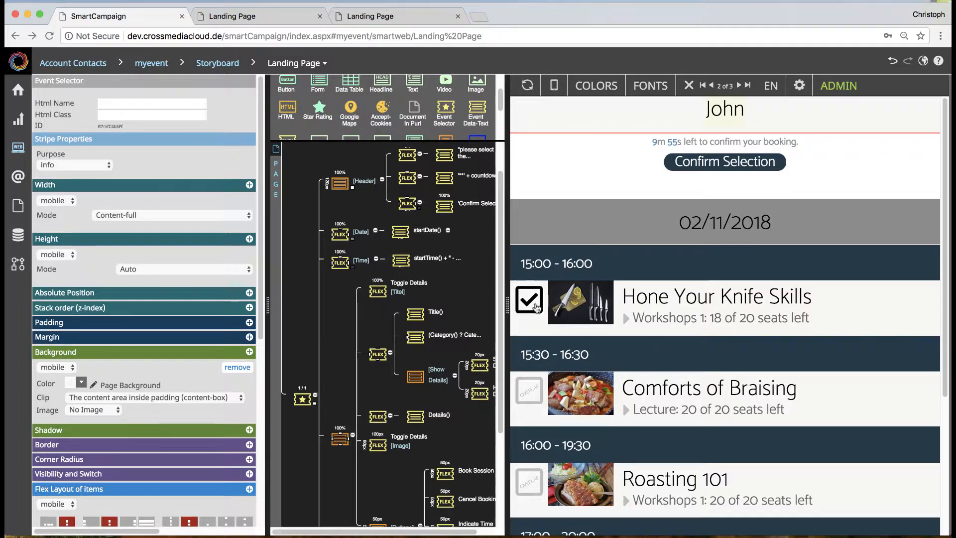
left_click(531, 303)
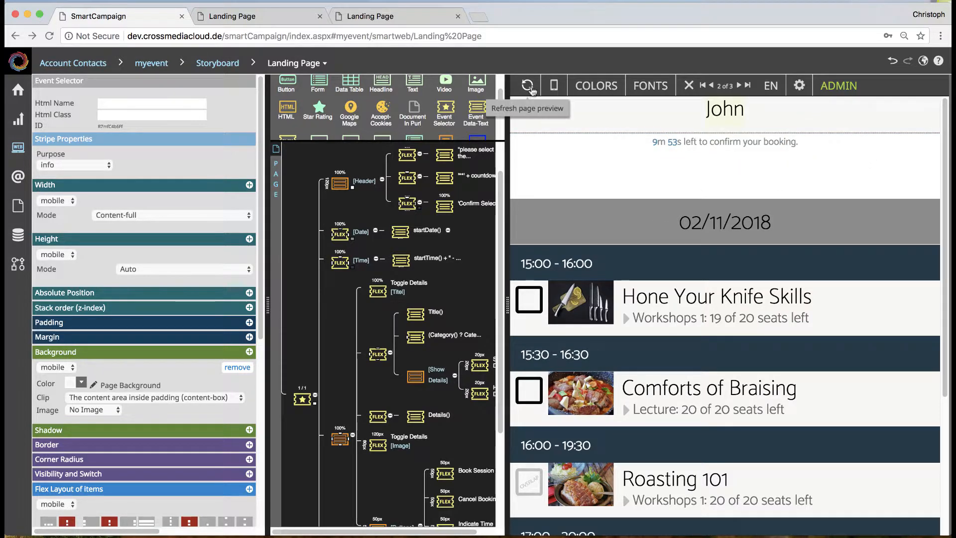
left_click(531, 85)
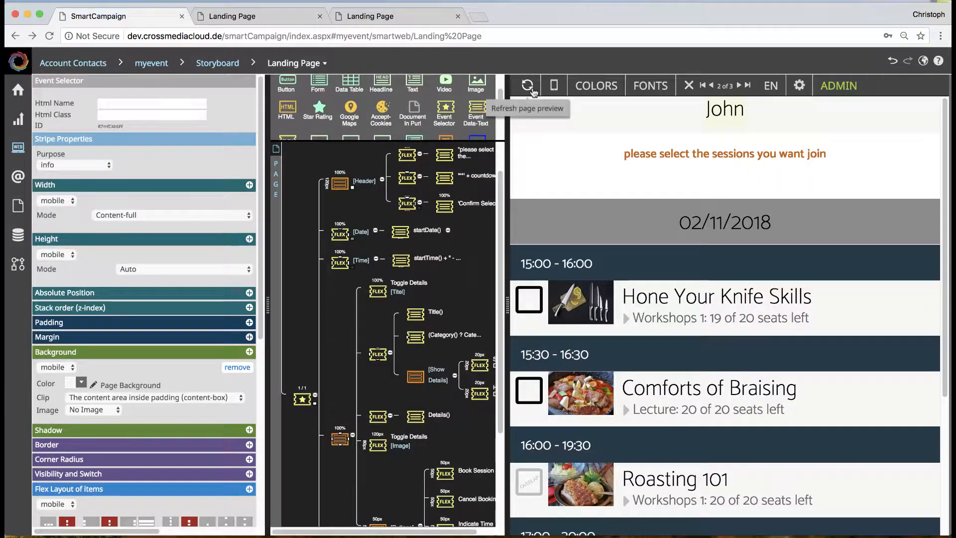
Step: Inspect the header's session prompt text, the Confirm Selection text and the event interaction that contains it
left_click(449, 160)
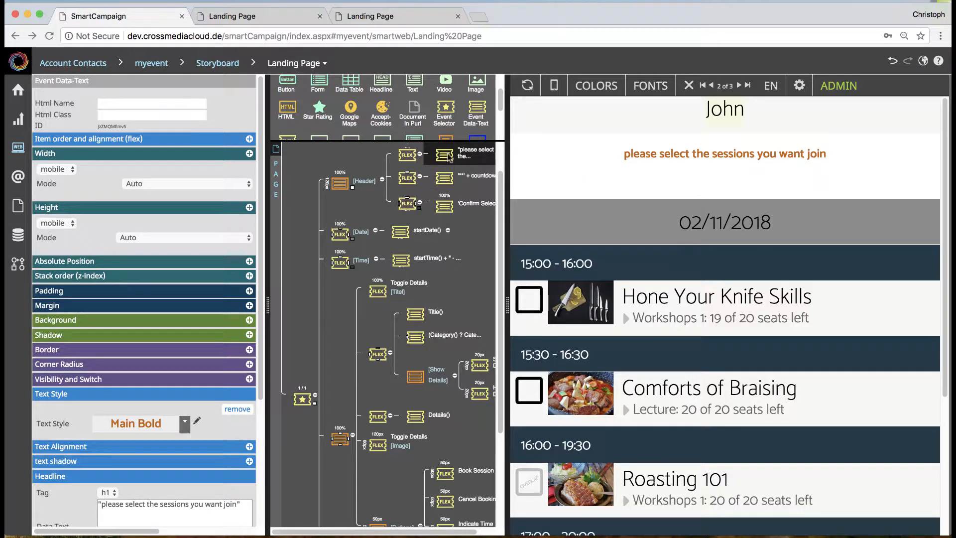
left_click(446, 205)
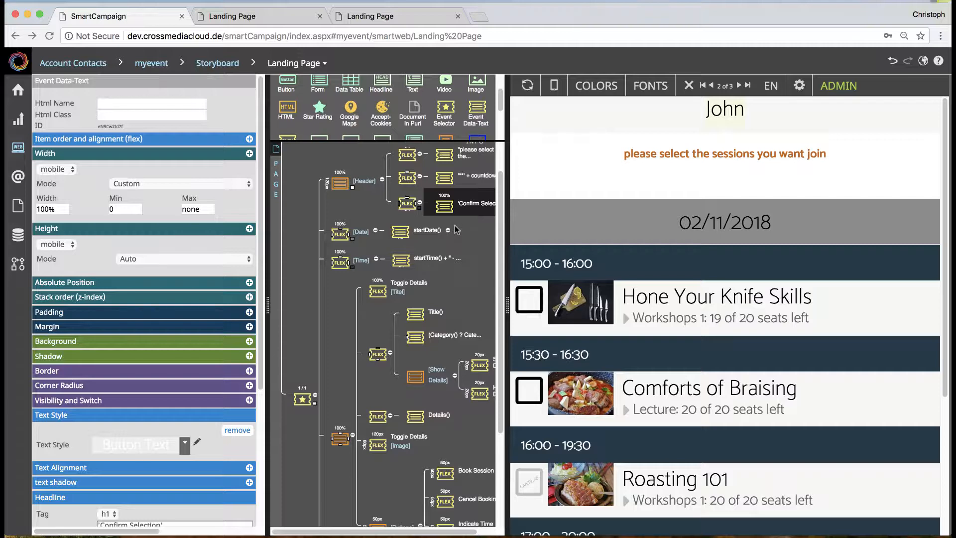
left_click(408, 206)
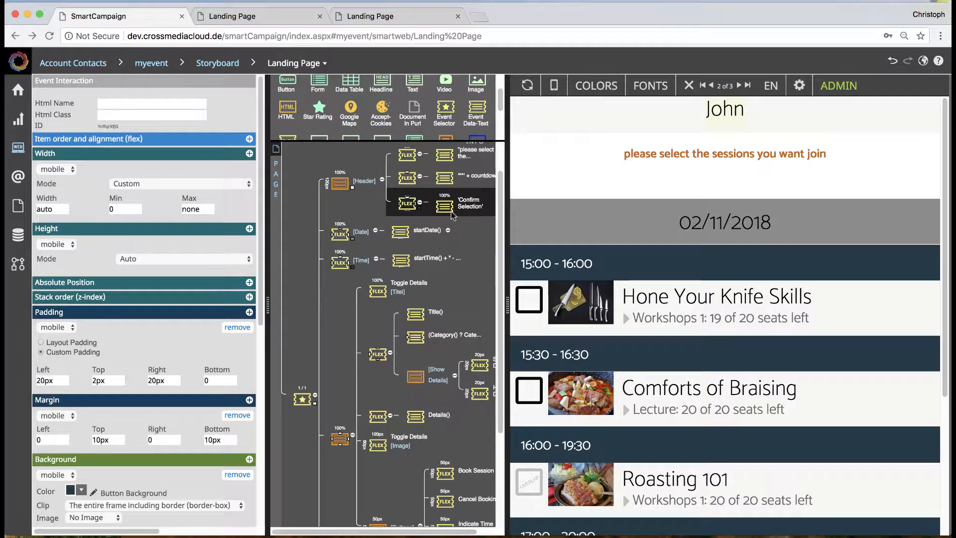
Step: Preview a booking of Hone Your Knife Skills and examine the booking interaction settings behind the session prompt, ending with a preview refresh
left_click(530, 304)
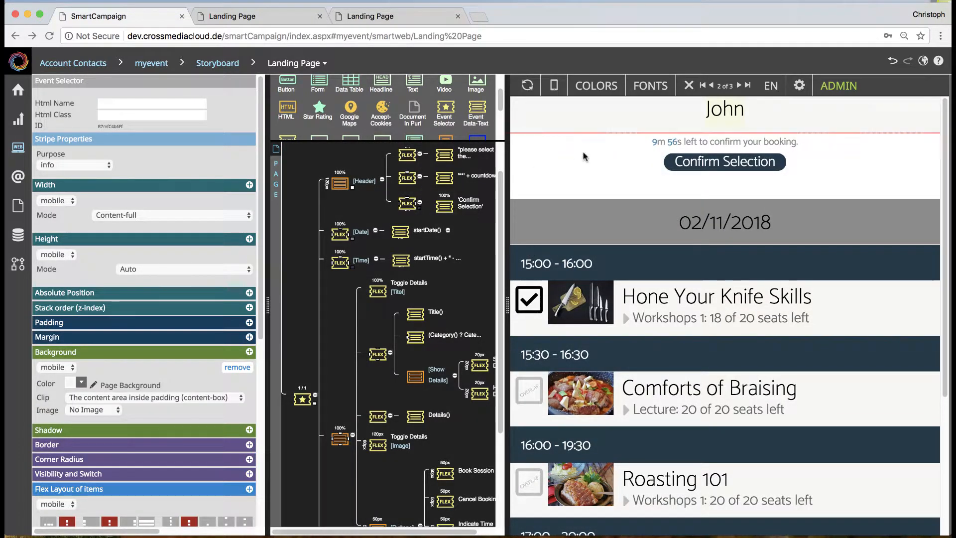
left_click(409, 155)
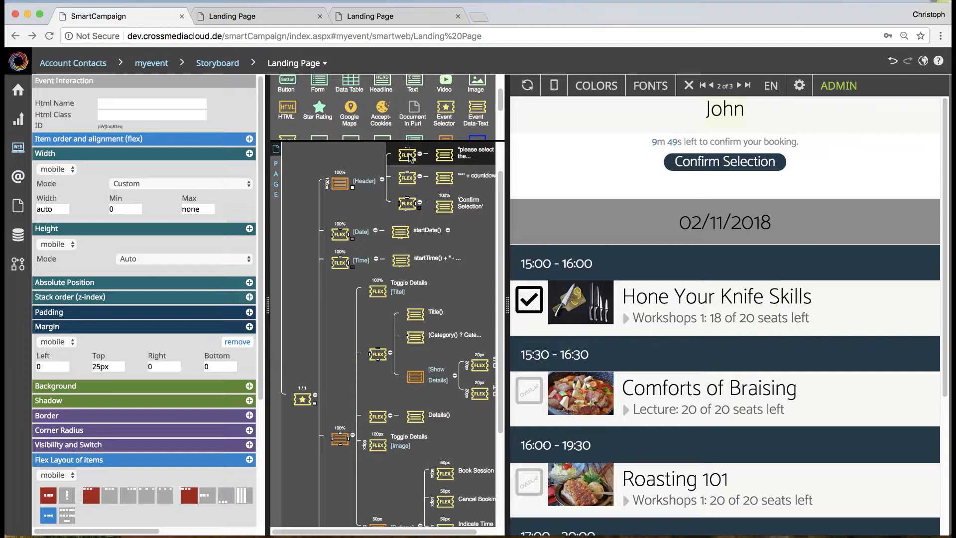
scroll(500, 104, "down", 1)
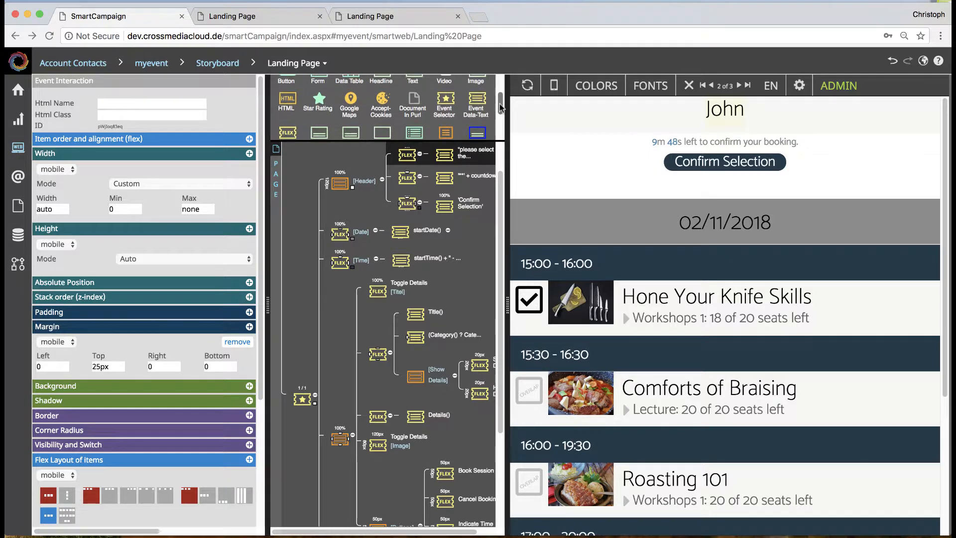
scroll(500, 104, "down", 2)
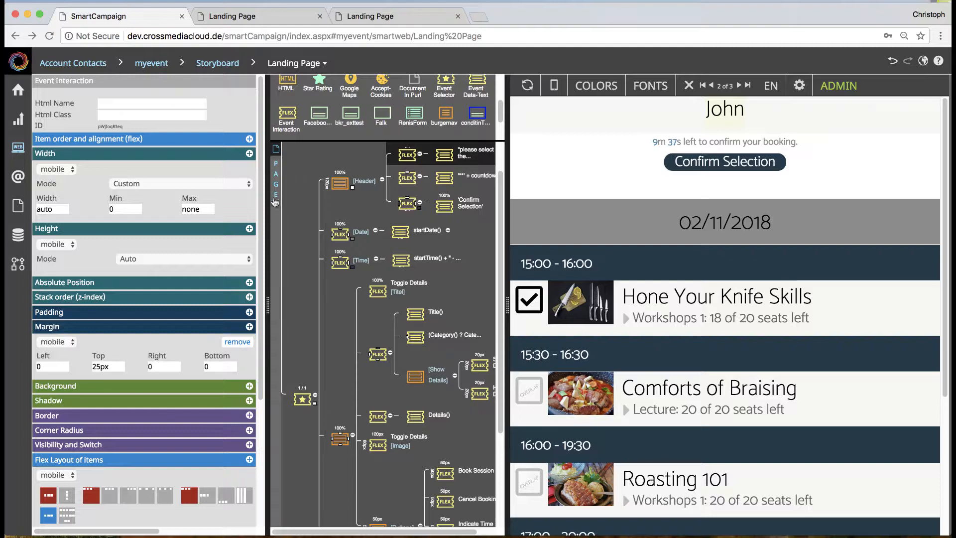
scroll(268, 316, "down", 3)
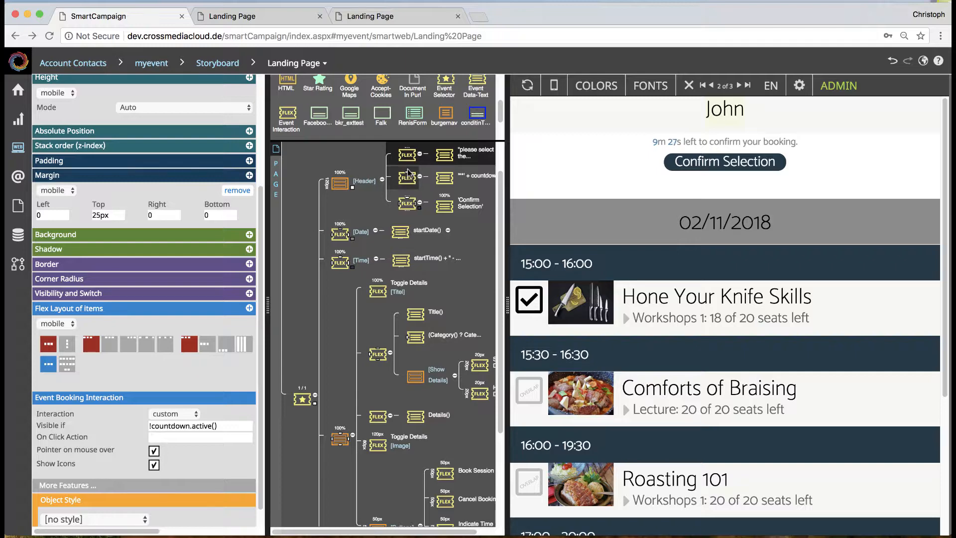
left_click(527, 85)
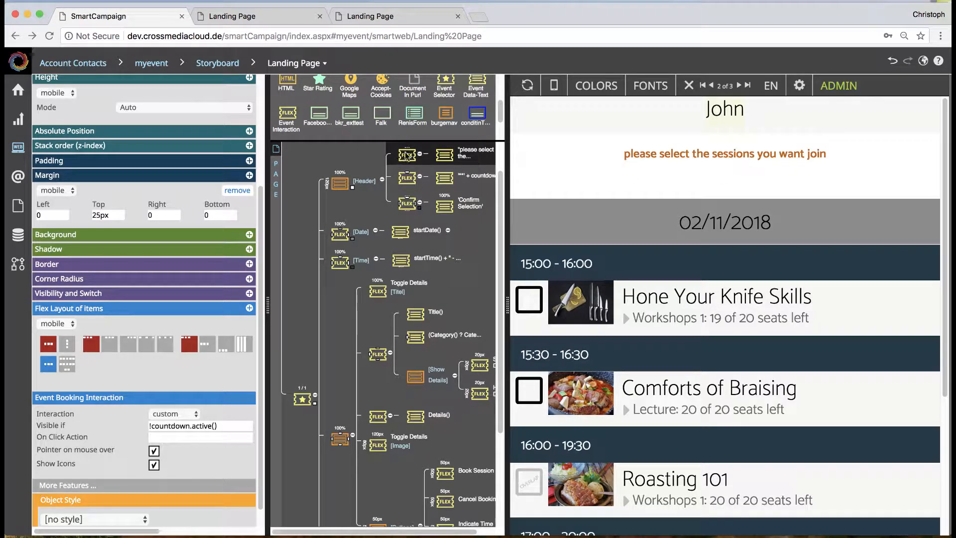
Step: Give the event interaction around the session prompt a Box Link Hover background color
left_click(249, 234)
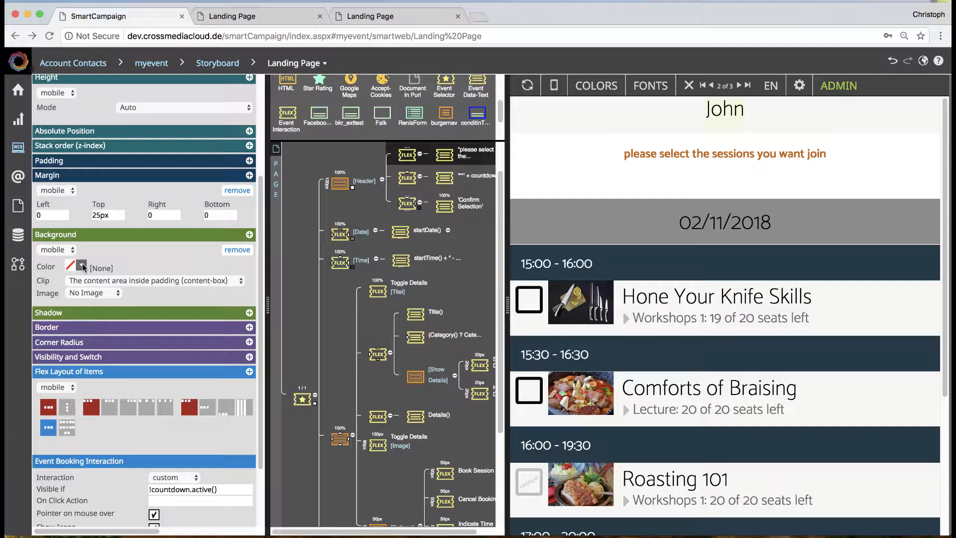
left_click(81, 265)
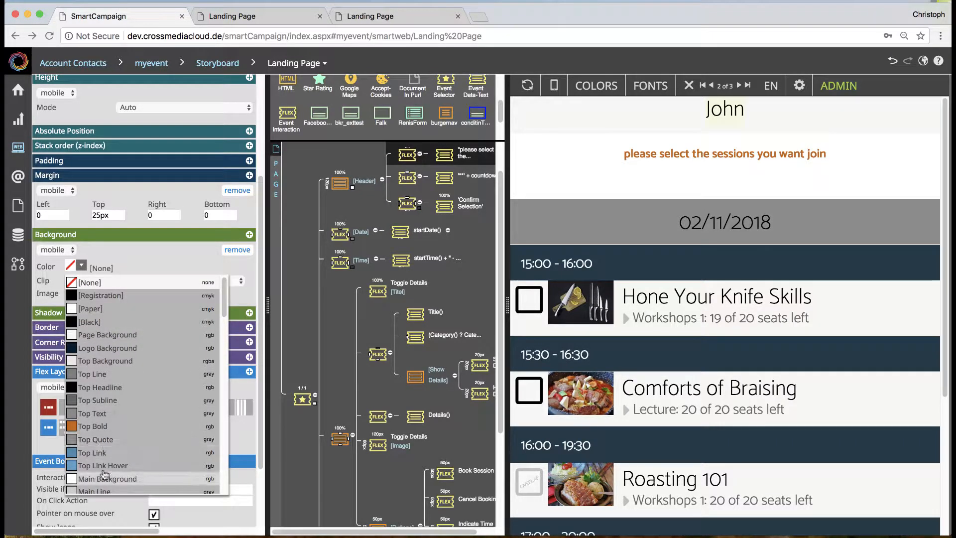
scroll(104, 473, "down", 5)
left_click(112, 347)
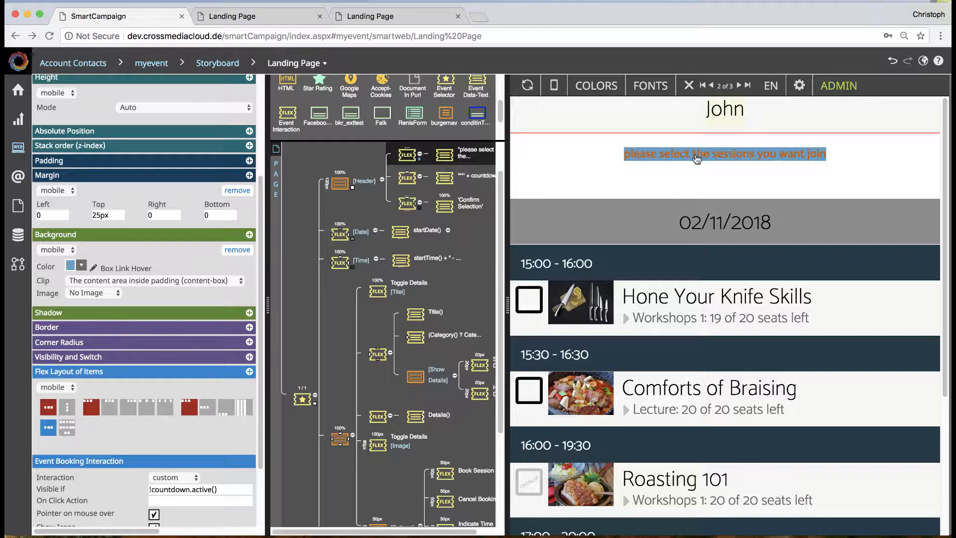
Step: Add a Headline element below the session prompt text inside the same event interaction
left_click(439, 158)
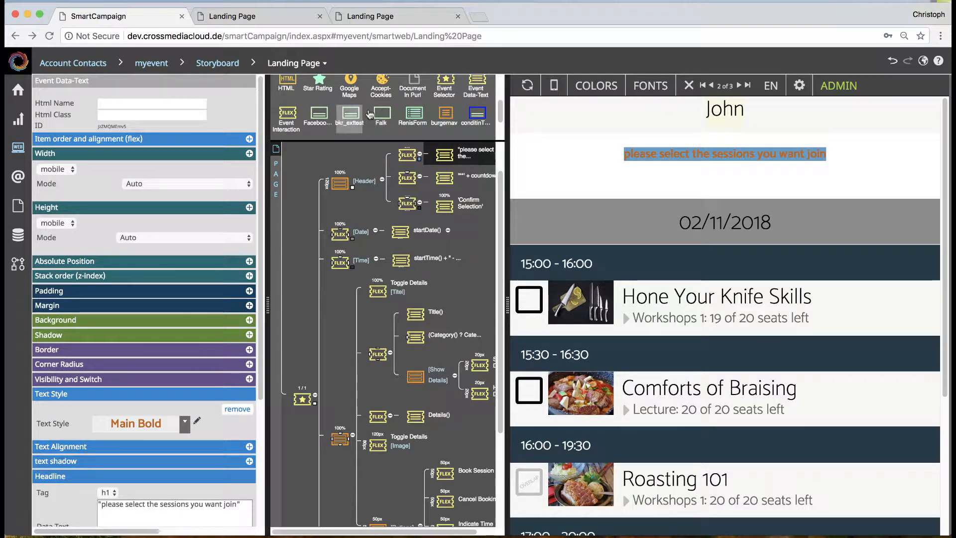
scroll(370, 115, "up", 2)
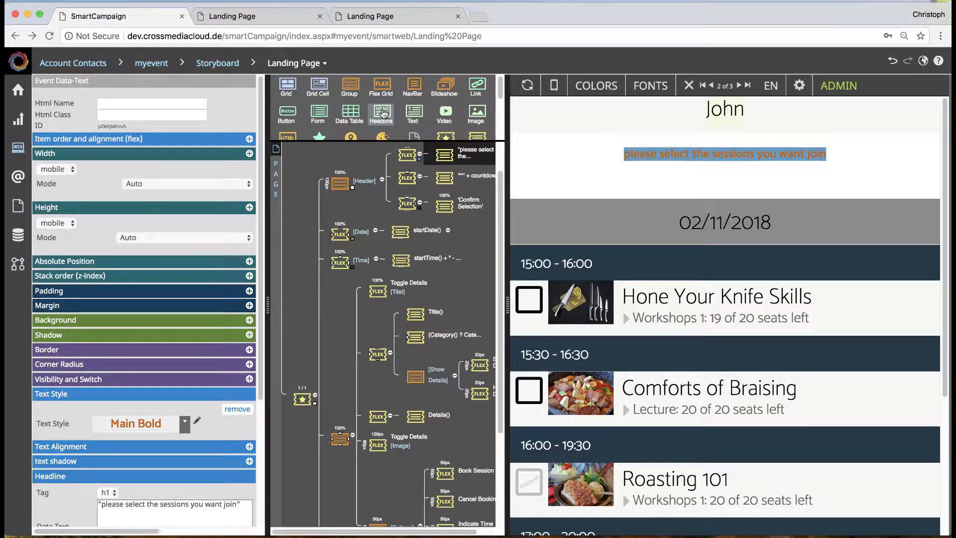
left_click_drag(383, 114, 443, 175)
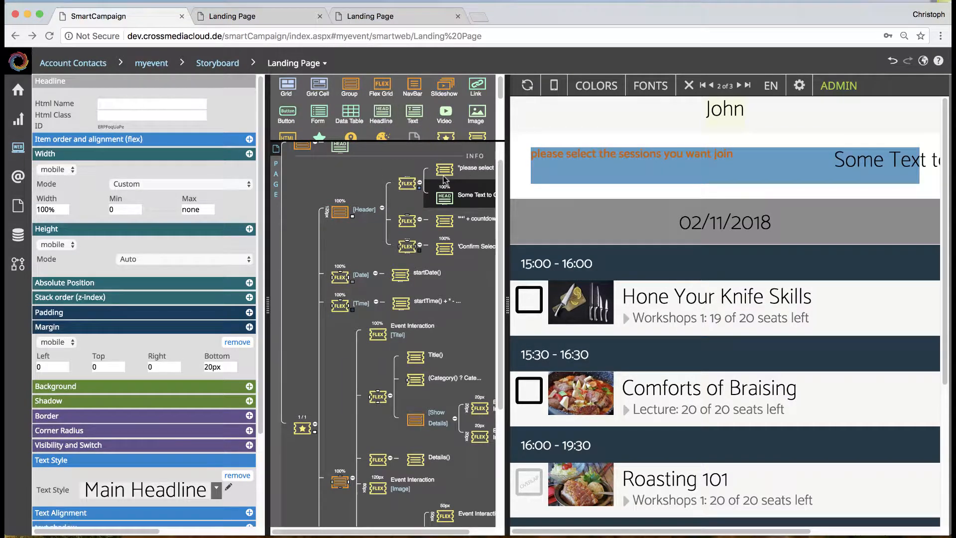
Step: Close the data preview and set the prompt's event interaction to a vertical flex layout of its items
left_click(688, 86)
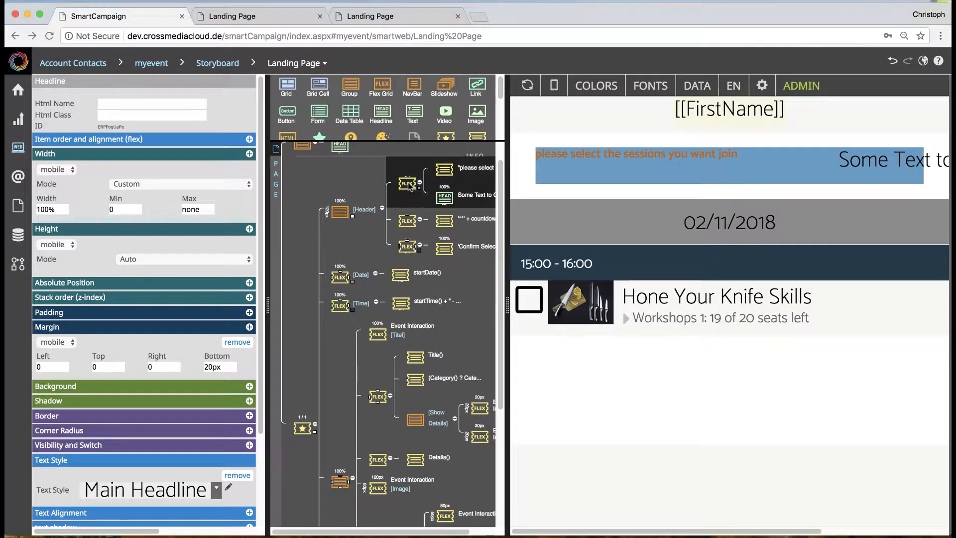
left_click(408, 185)
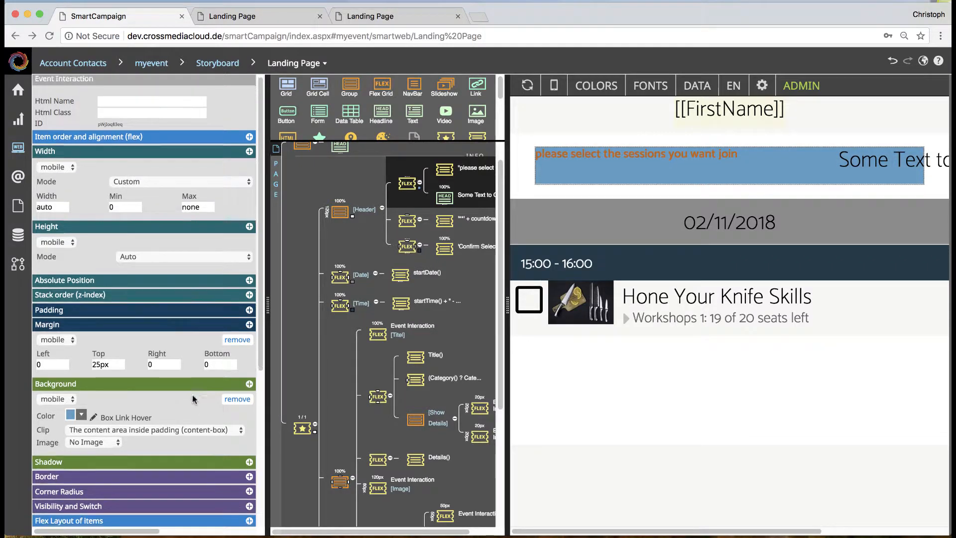
scroll(192, 394, "down", 3)
left_click(67, 417)
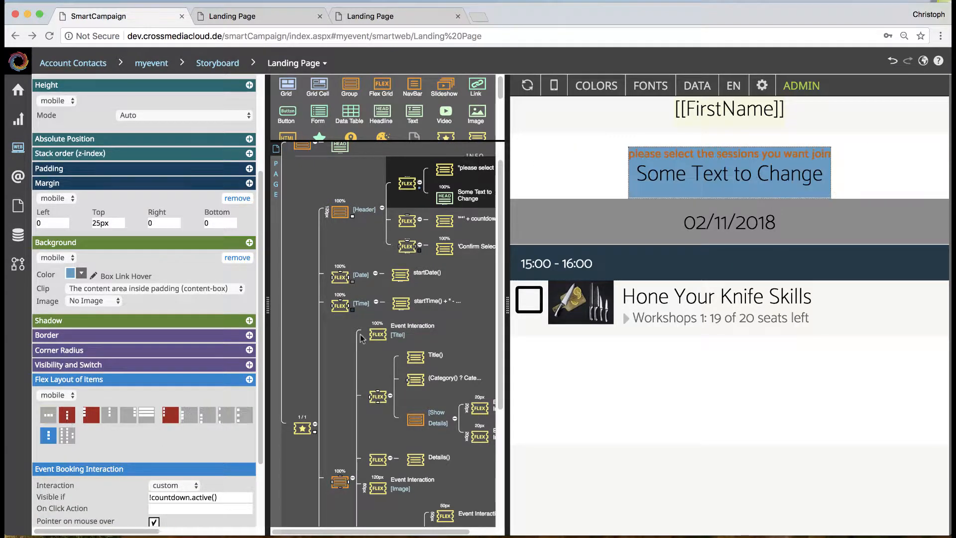
Step: Change the new headline's text to "Some Ttztztzxt to Change"
left_click(719, 177)
type("b")
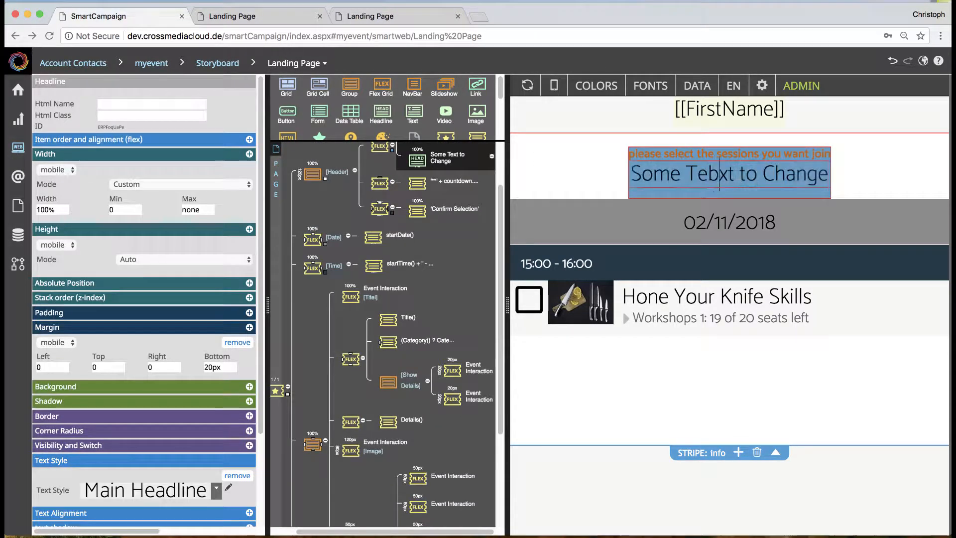
type("ggh")
key("BackSpace")
key("BackSpace")
key("BackSpace")
key("BackSpace")
key("BackSpace")
type("tz")
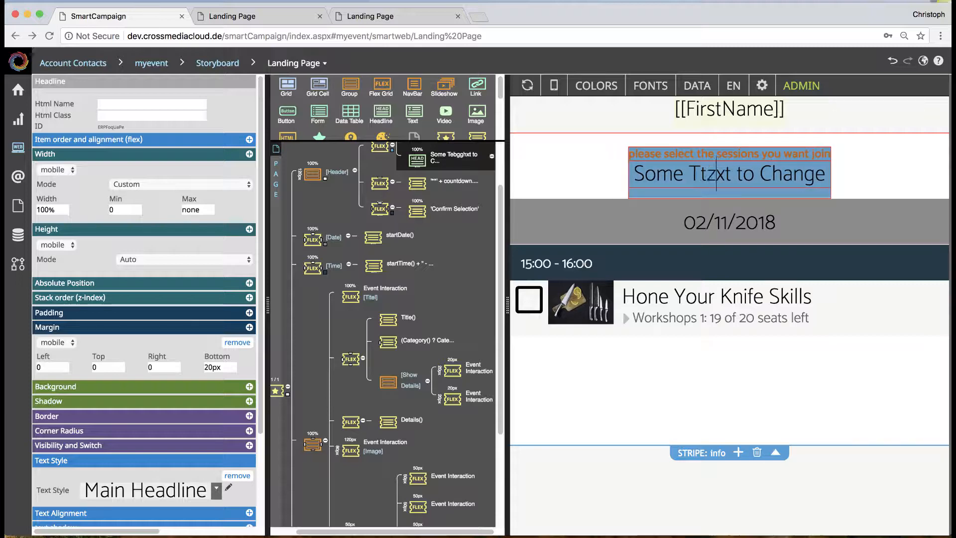
type("tztz")
left_click(854, 180)
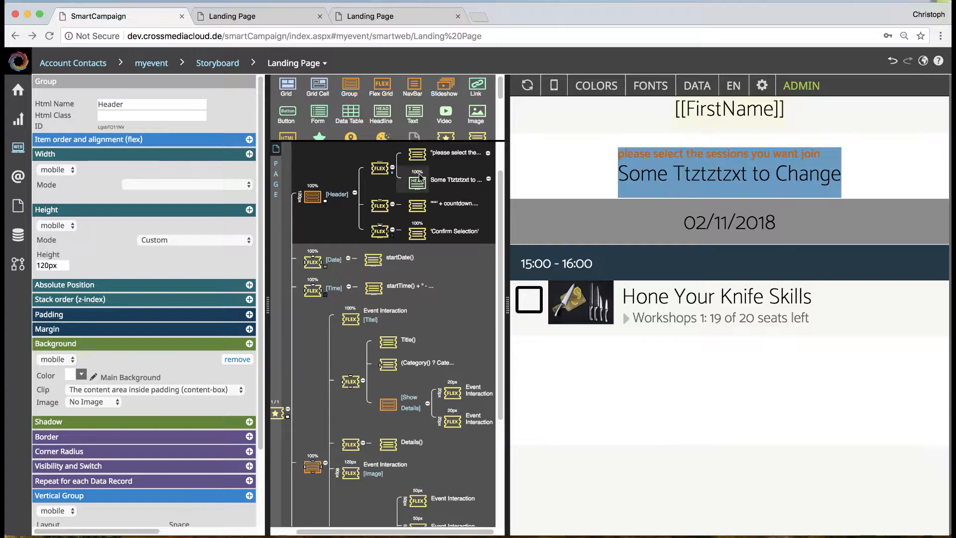
Step: Examine the header's countdown text and its data text binding expression
left_click(379, 206)
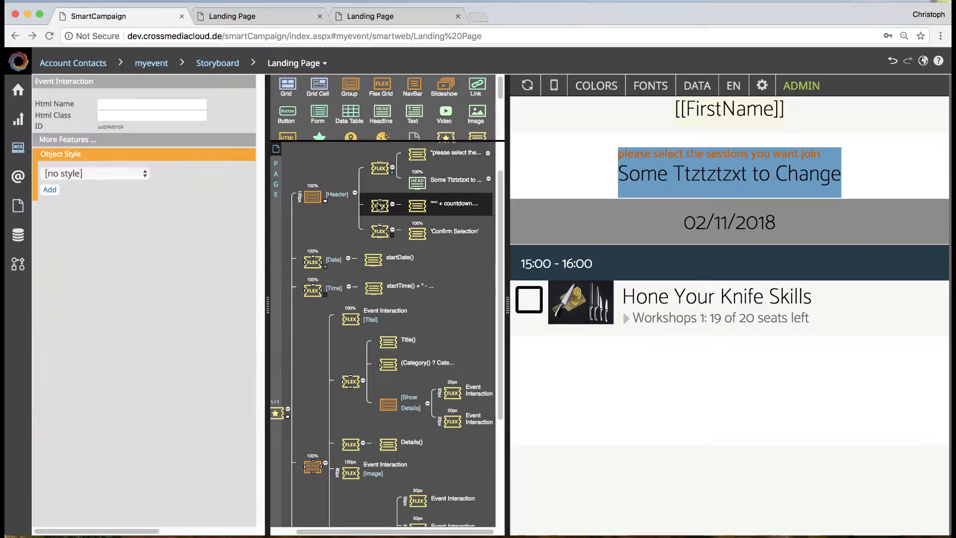
left_click(422, 204)
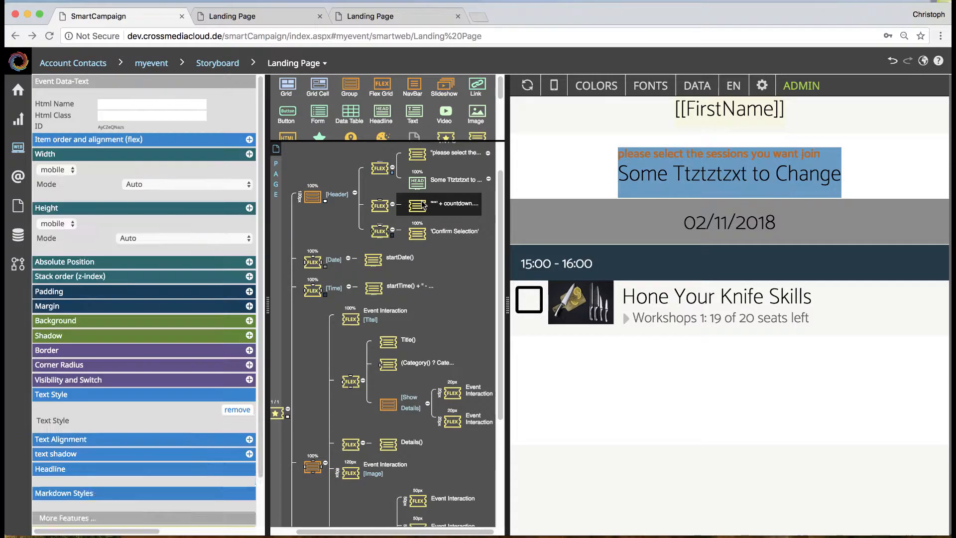
scroll(239, 323, "down", 3)
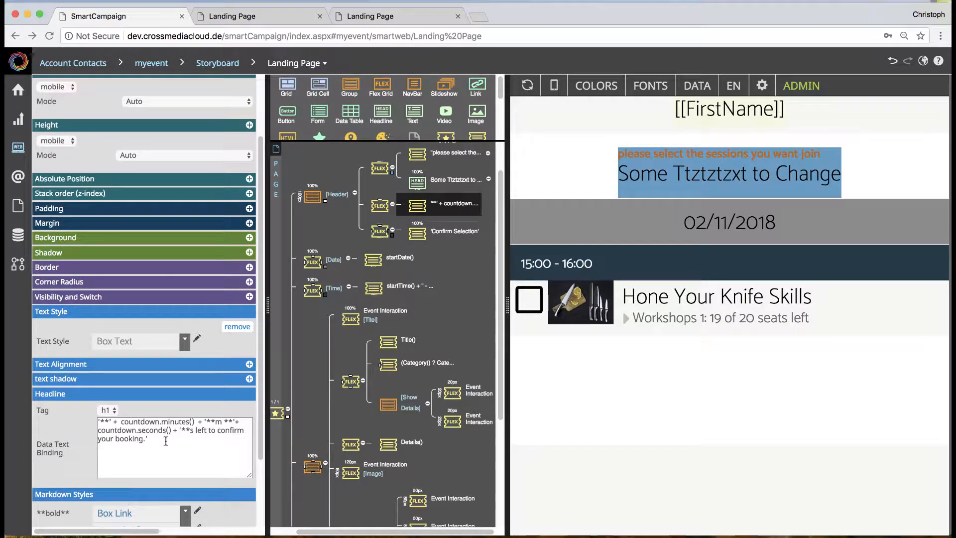
left_click_drag(165, 441, 98, 422)
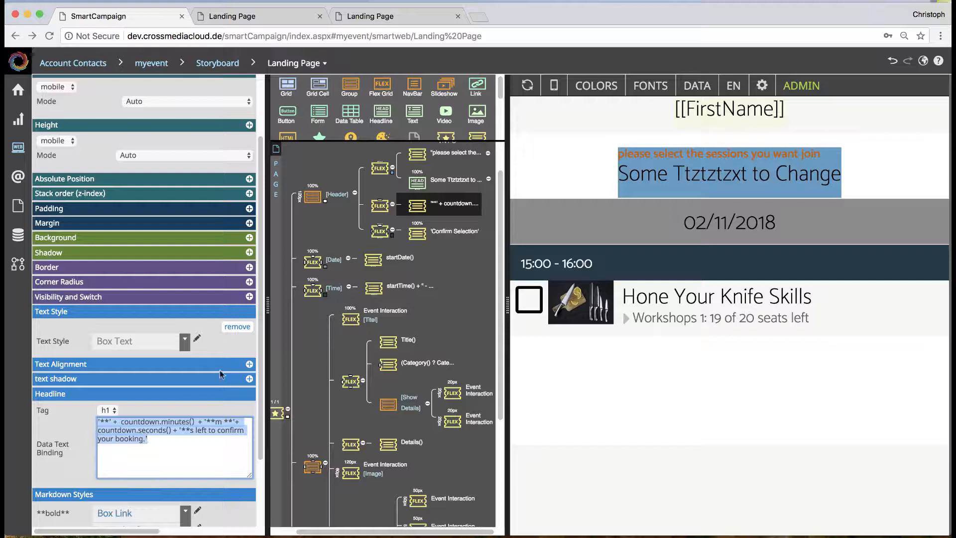
Step: Set the countdown text's text style to Main Bold
left_click(184, 341)
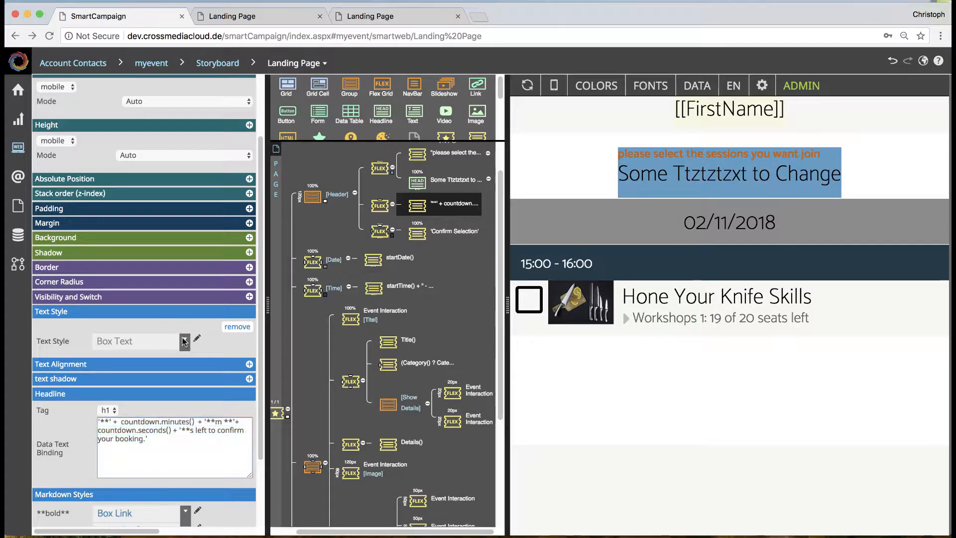
left_click(184, 341)
left_click(180, 209)
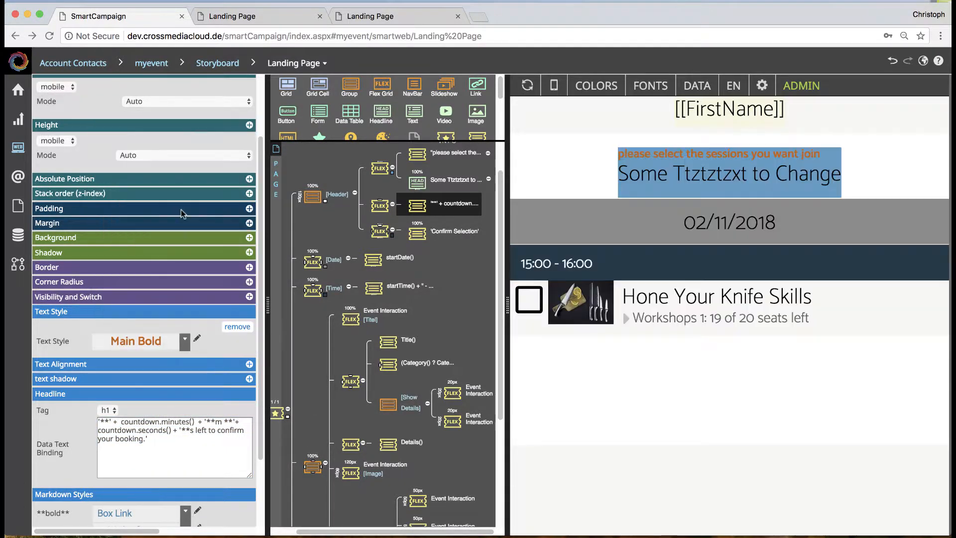
Step: Select the Hone Your Knife Skills session in the preview and set the header countdown text's bold markdown style to Box Headline
left_click(529, 301)
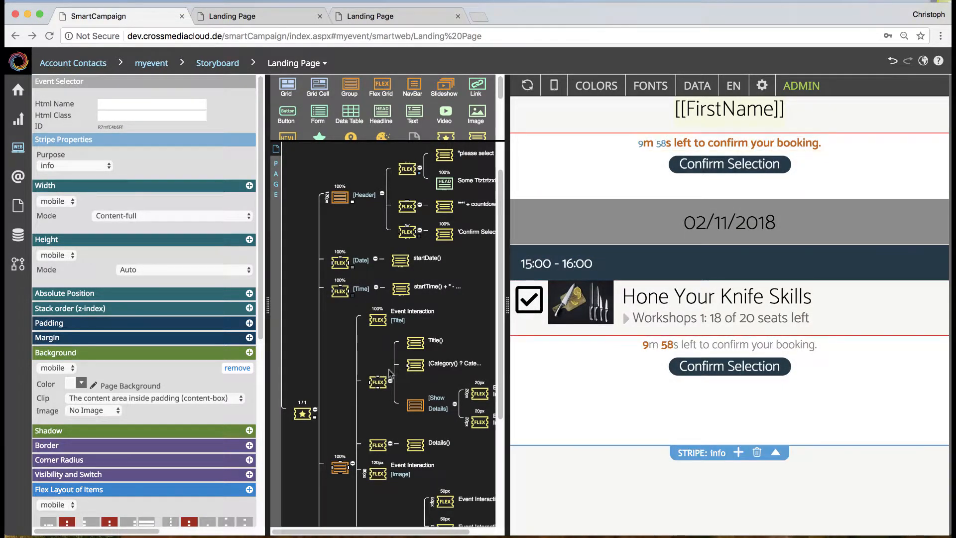
scroll(119, 414, "down", 1)
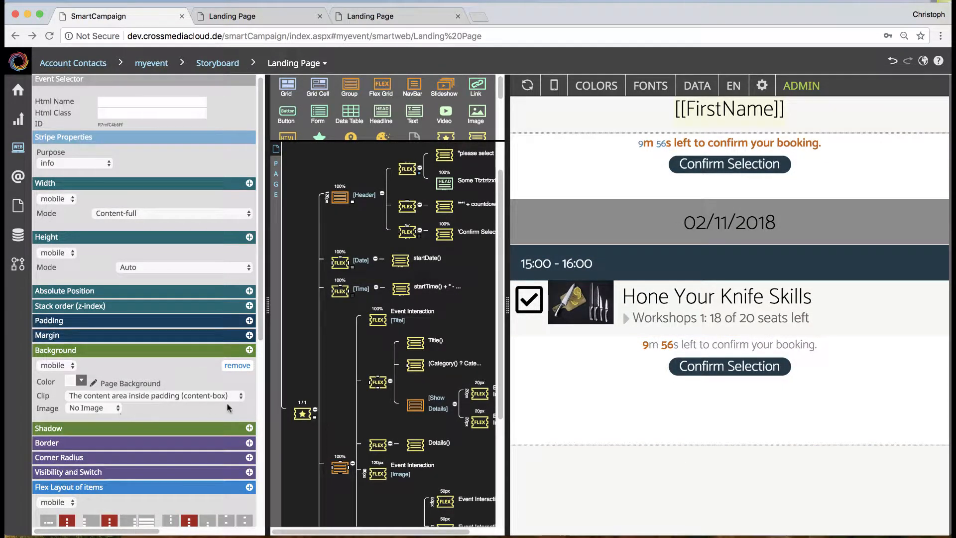
left_click(450, 208)
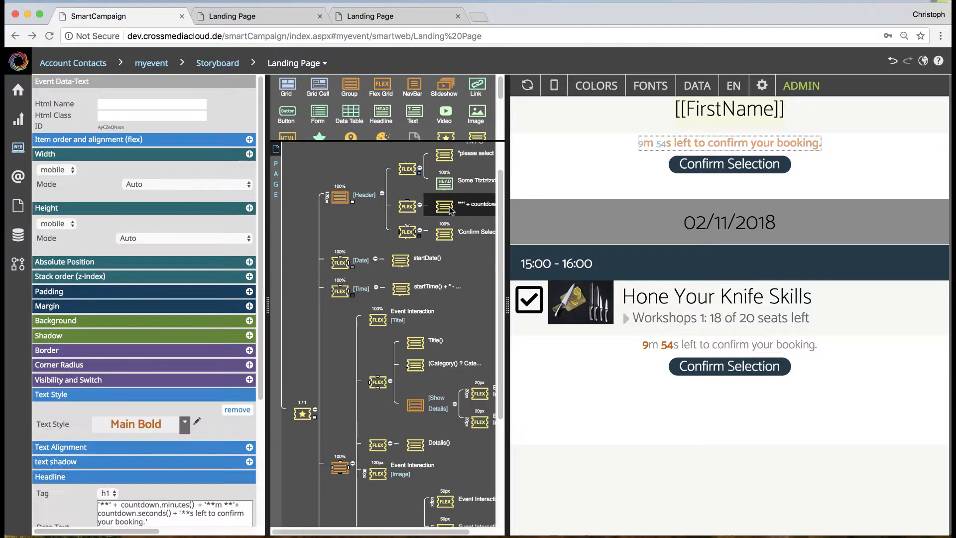
scroll(149, 386, "down", 5)
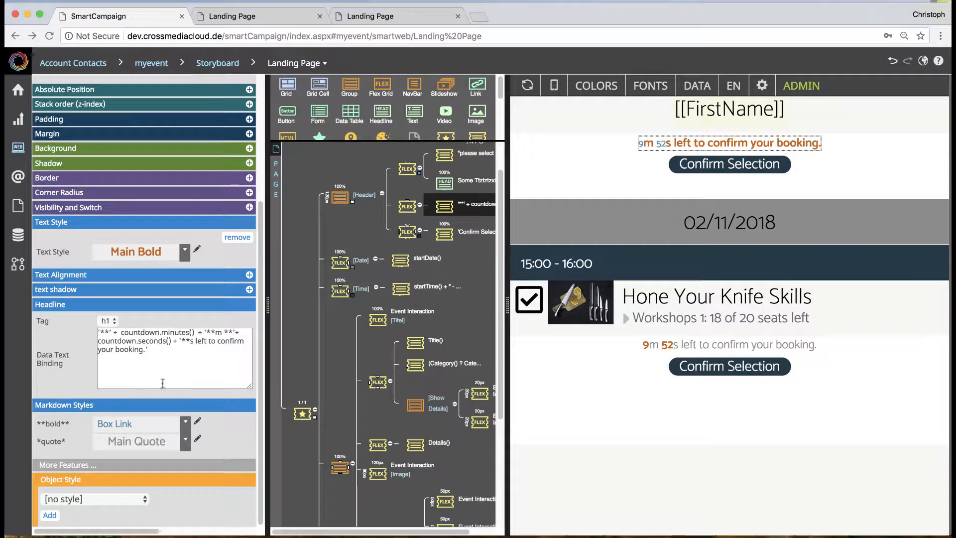
left_click(185, 422)
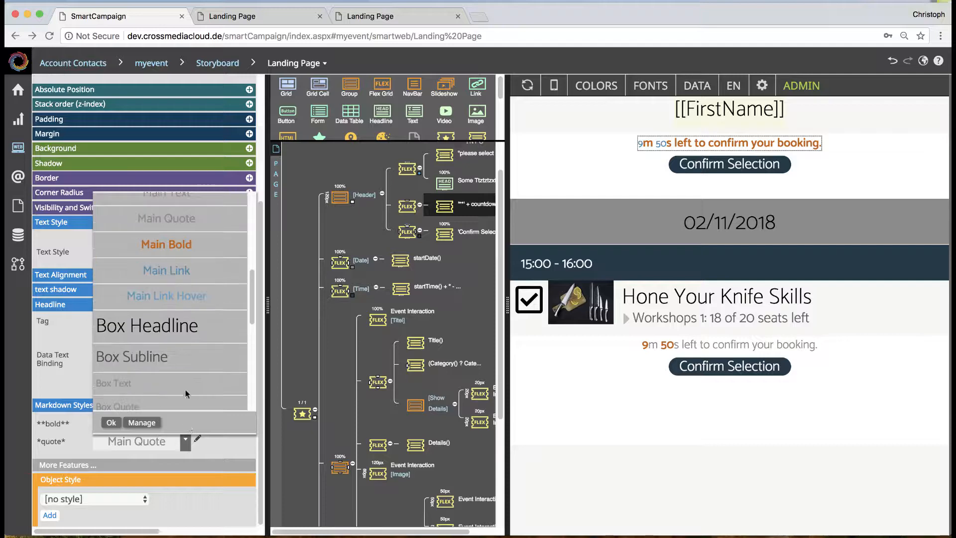
left_click(182, 326)
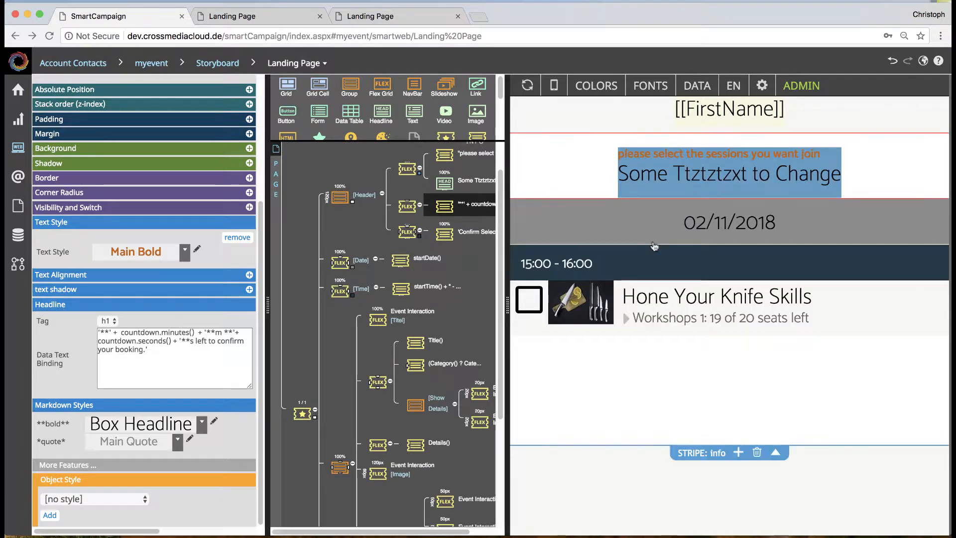
Step: Reselect the Hone Your Knife Skills session and examine the countdown text's data text binding alongside its markdown styles
left_click(528, 307)
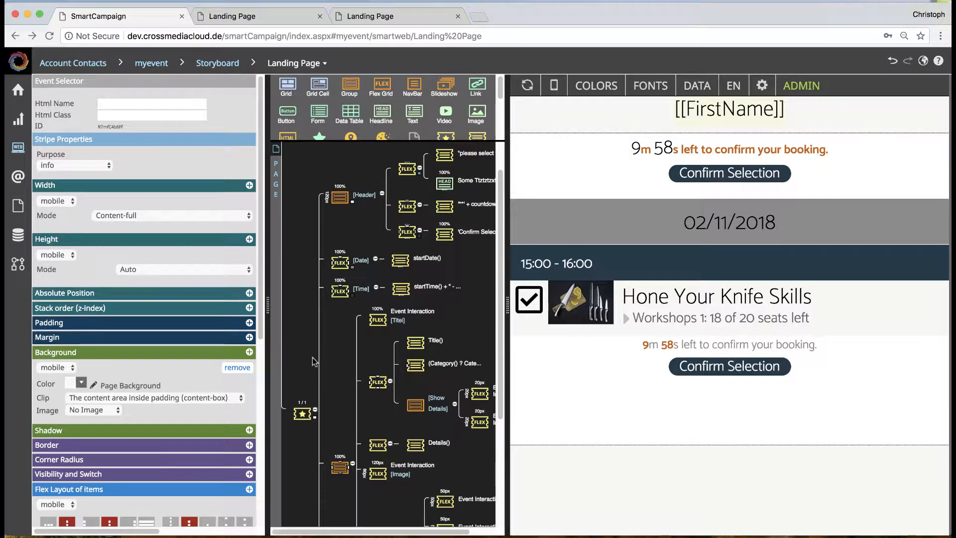
left_click(450, 201)
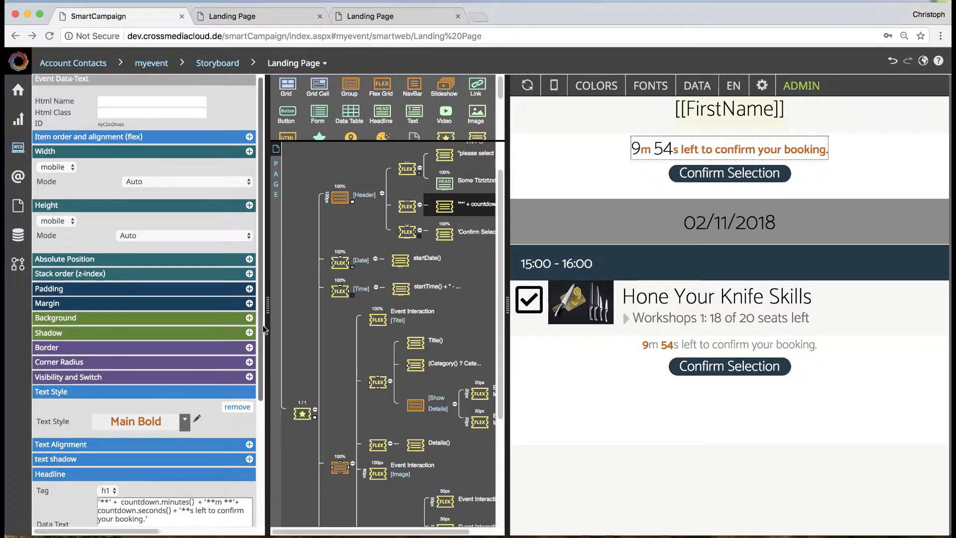
scroll(264, 329, "down", 4)
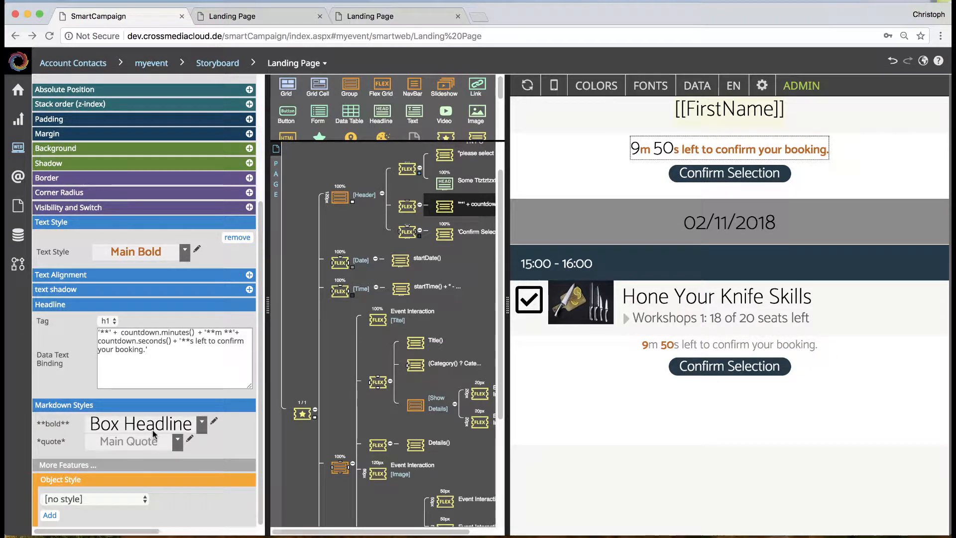
scroll(477, 314, "up", 1)
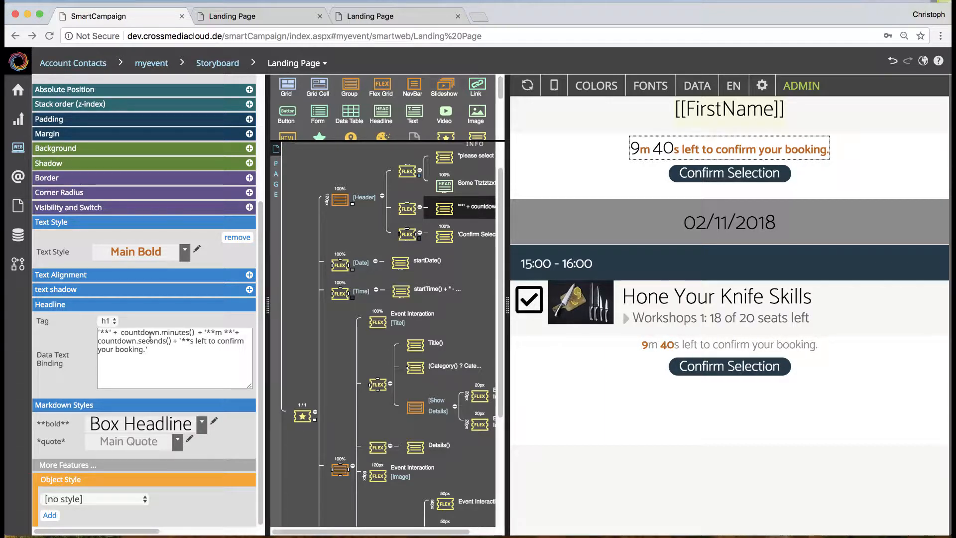
Step: Refresh the preview and mark the word "select" as bold with double asterisks in the session prompt's data text binding
left_click(451, 157)
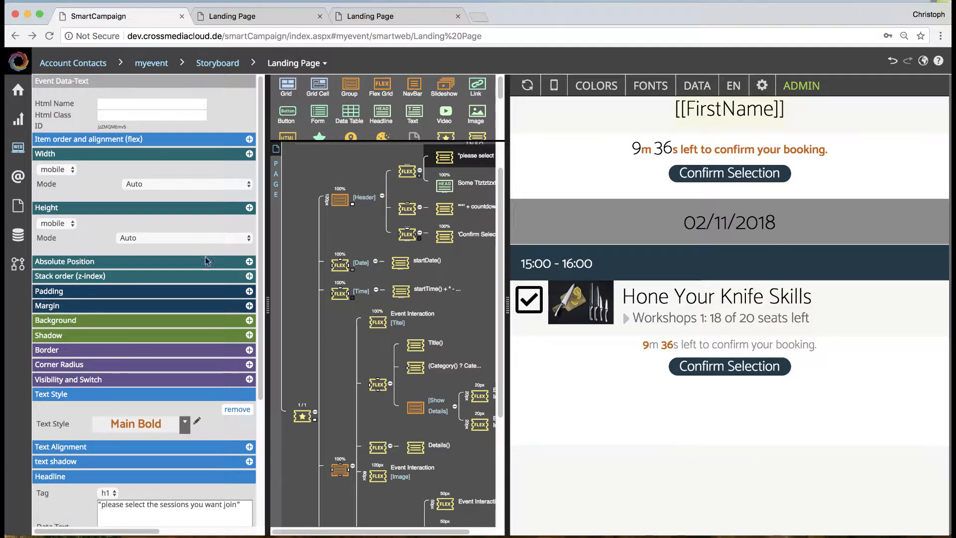
left_click(526, 88)
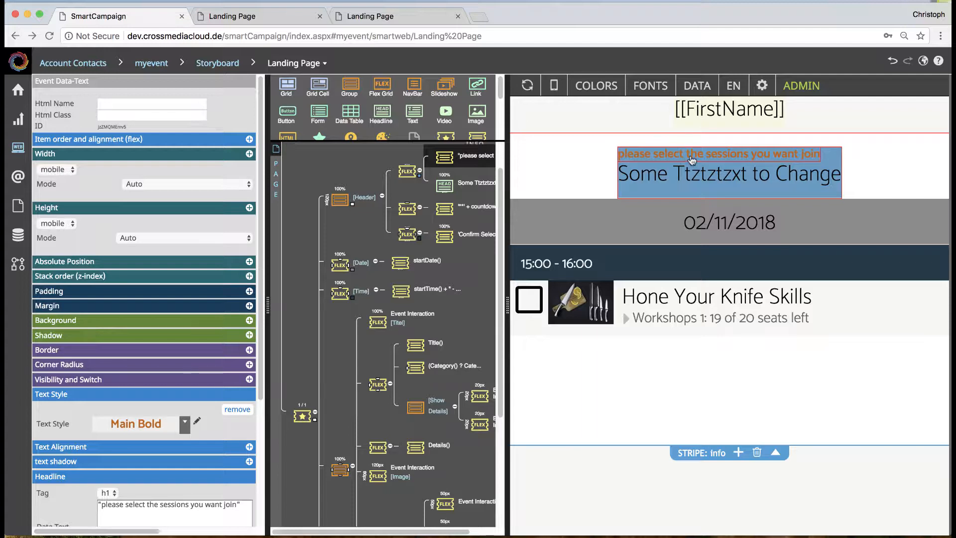
left_click(126, 507)
type("**")
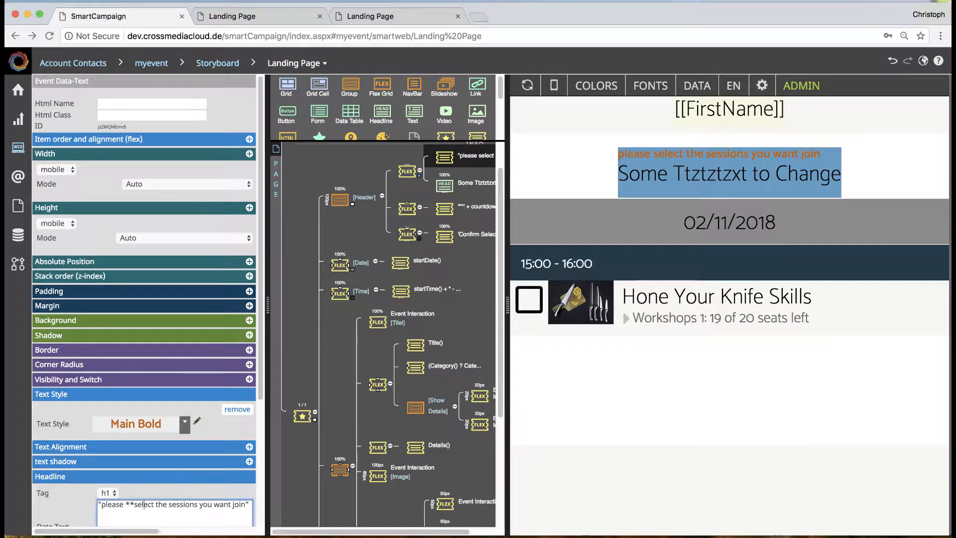
type("**")
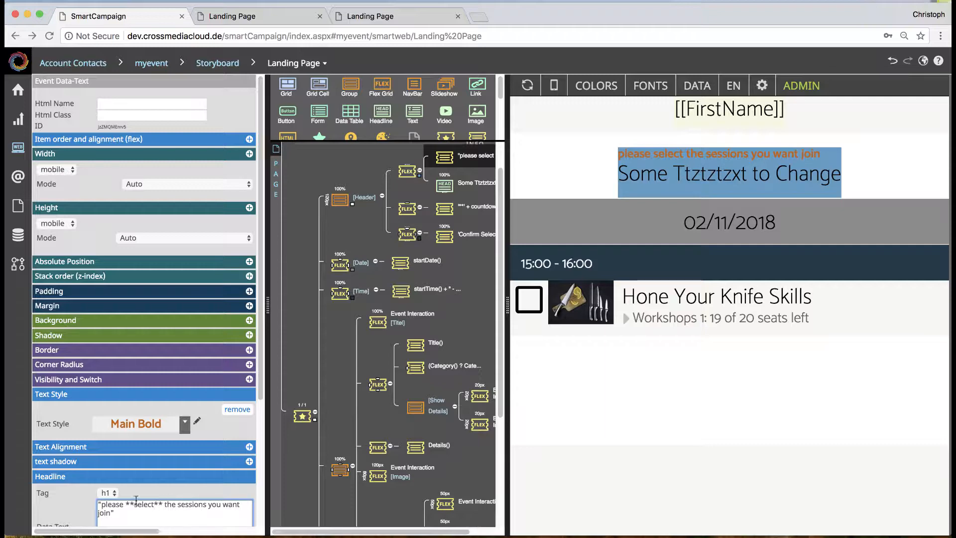
Step: Set the session prompt's bold markdown style to Main Headline
scroll(161, 487, "down", 5)
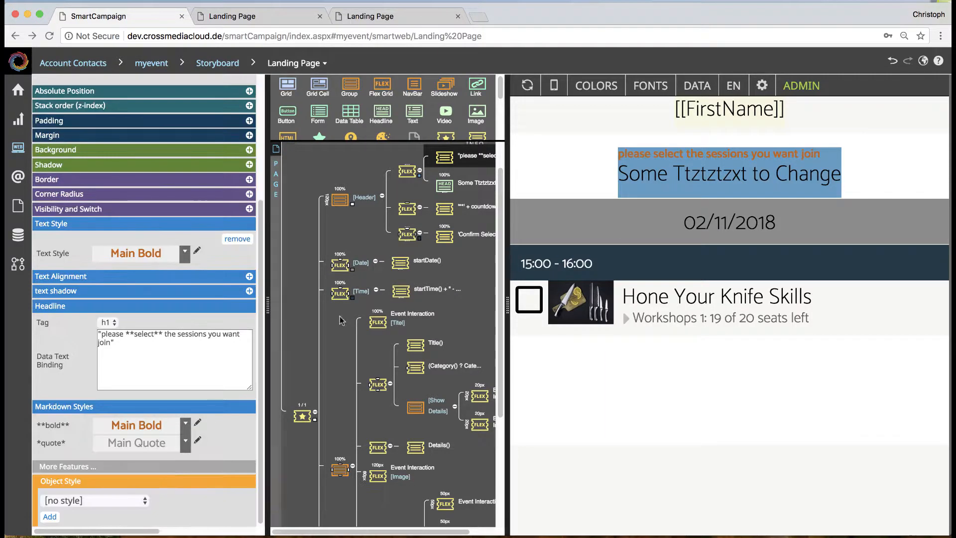
left_click(177, 427)
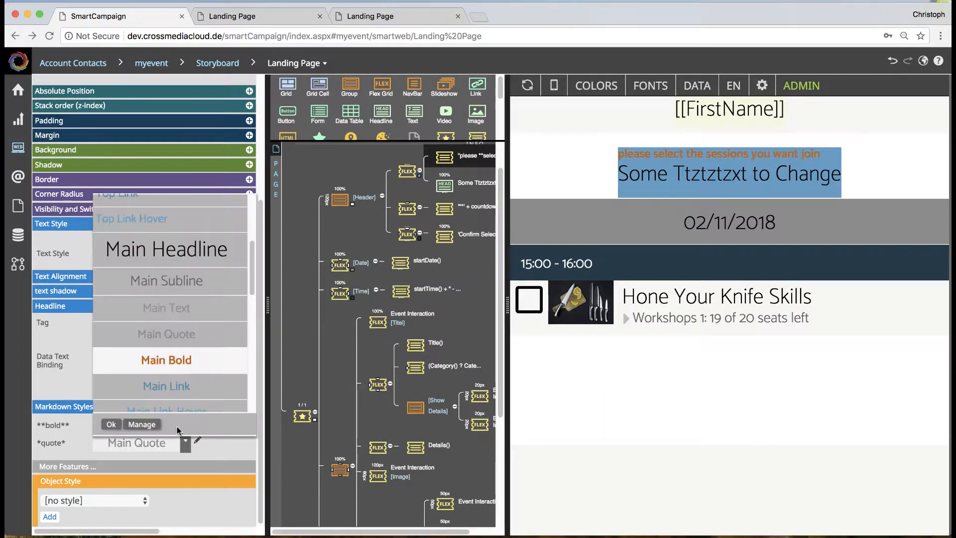
left_click(193, 262)
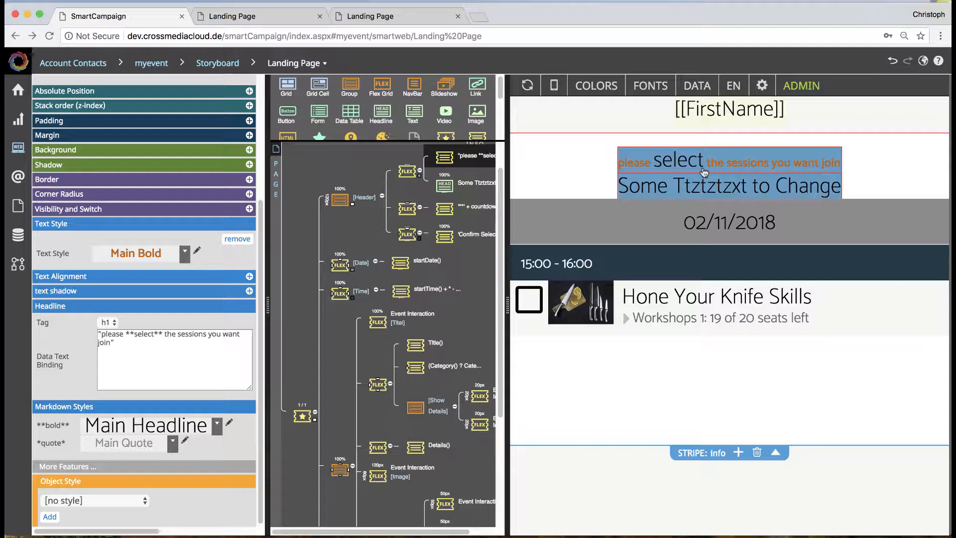
Step: Examine the settings of the Header group, the Date interaction, the session details group and the Footer group
left_click(335, 199)
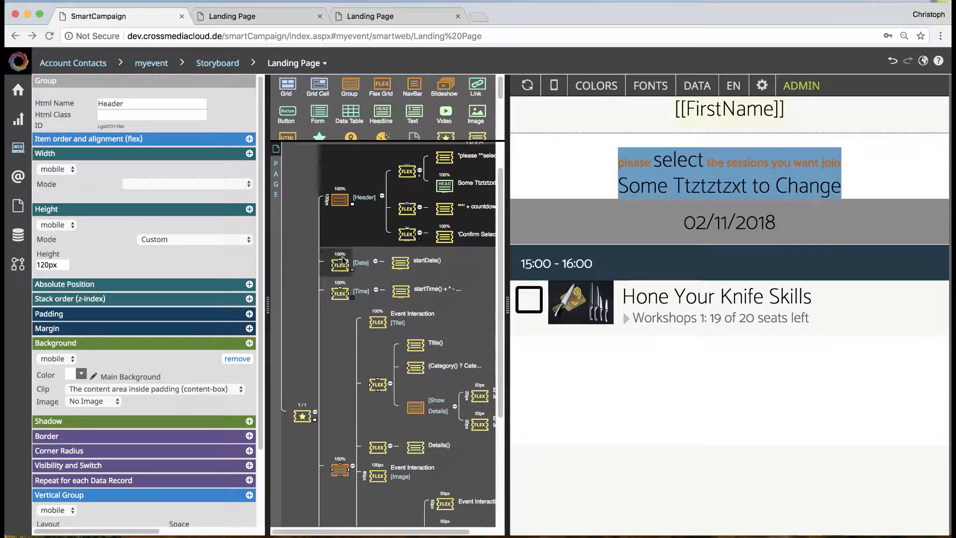
scroll(343, 244, "down", 2)
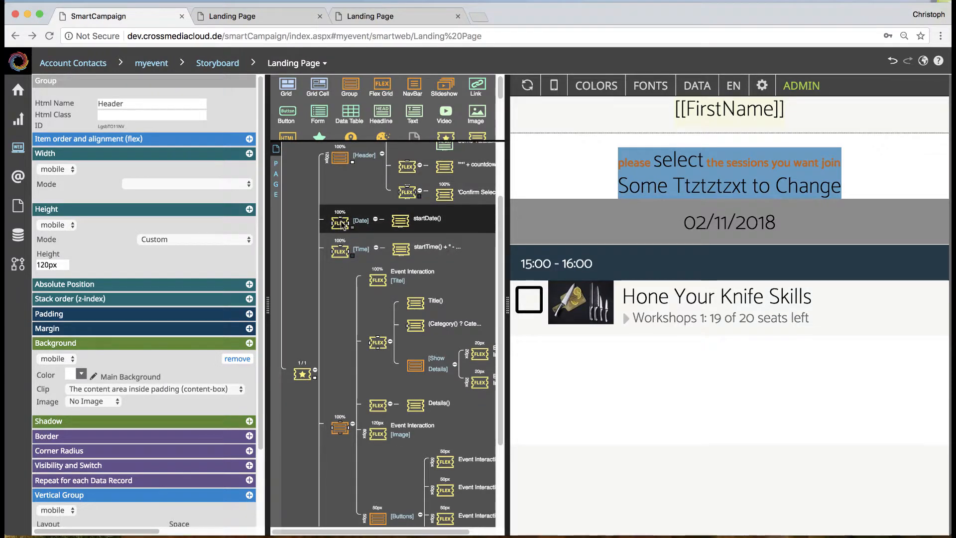
left_click(343, 225)
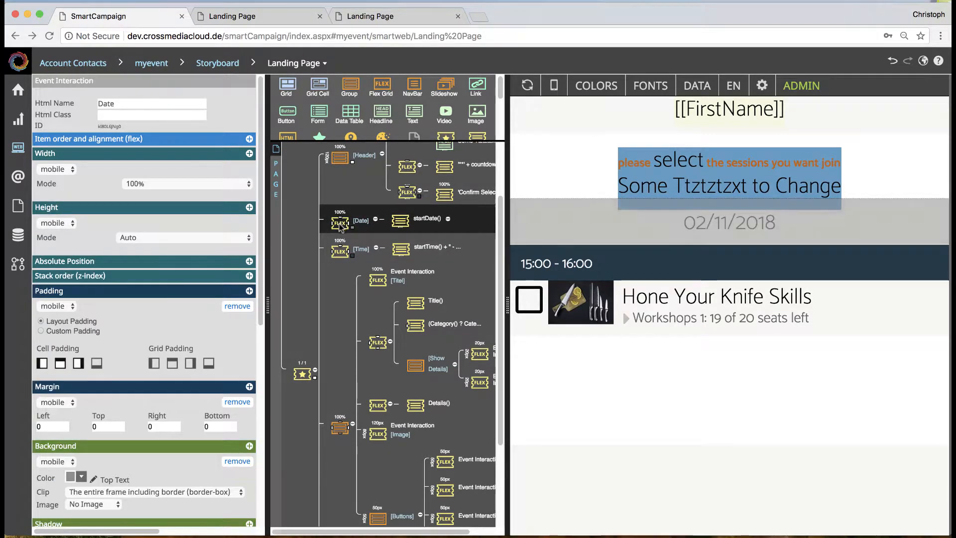
left_click(341, 427)
scroll(345, 418, "down", 3)
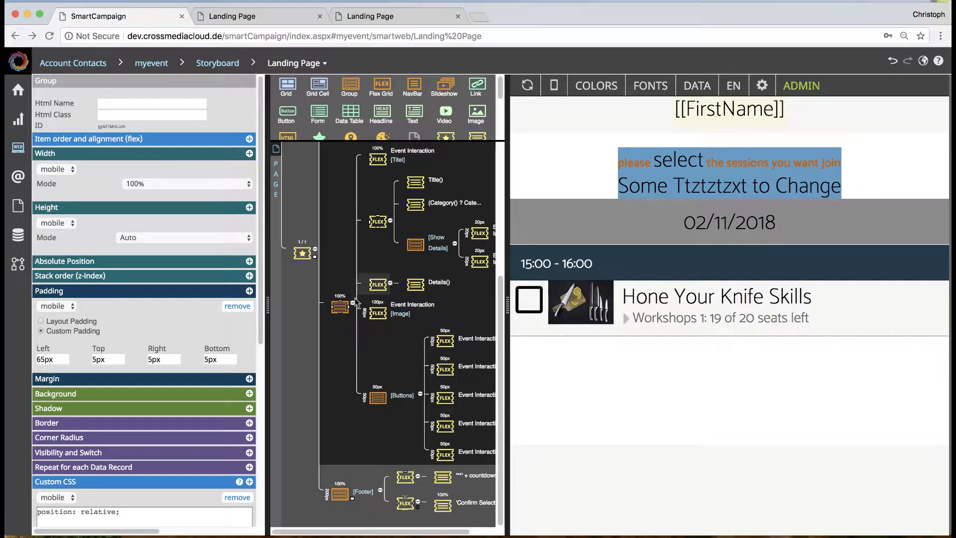
left_click(340, 493)
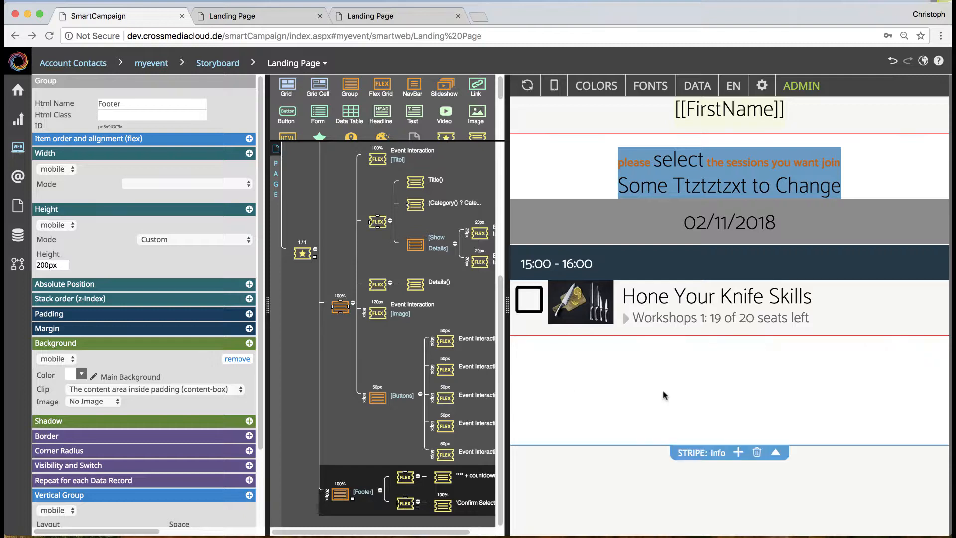
scroll(420, 416, "up", 5)
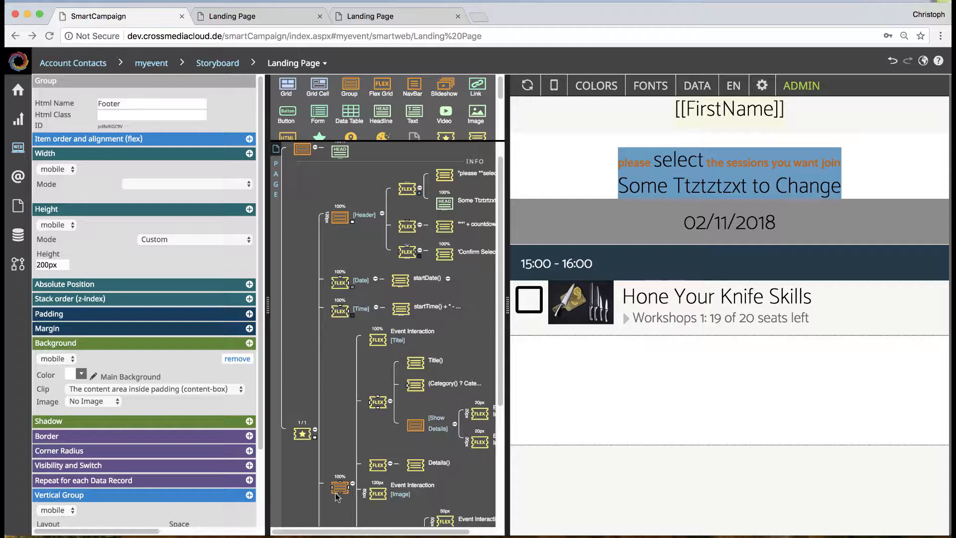
Step: Preview the page with data records, and test checking and unchecking the Hone Your Knife Skills session
left_click(698, 86)
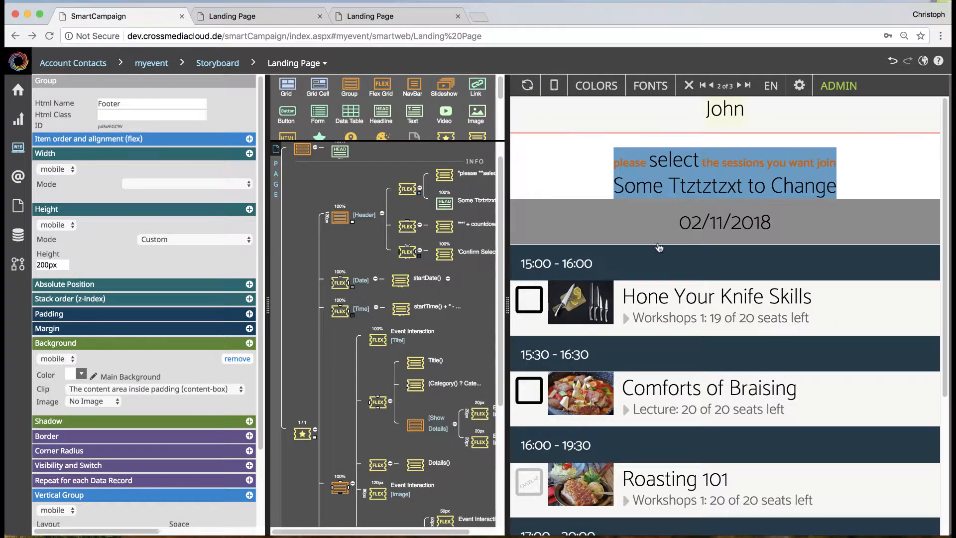
scroll(658, 298, "down", 2)
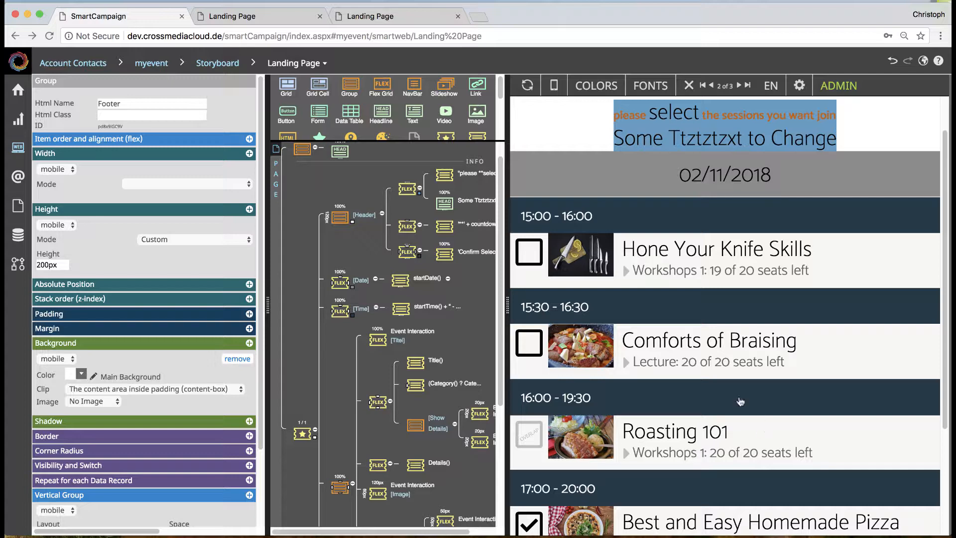
left_click(536, 257)
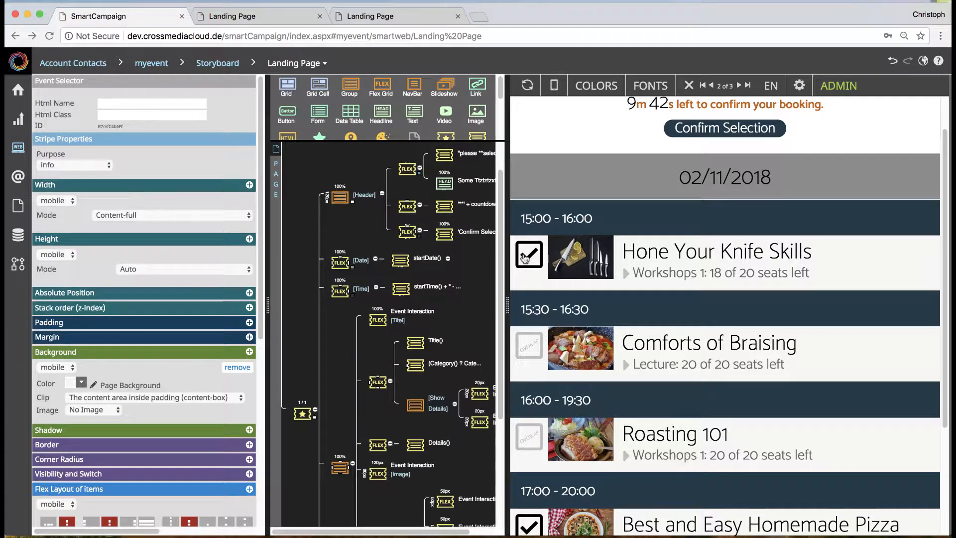
left_click(525, 257)
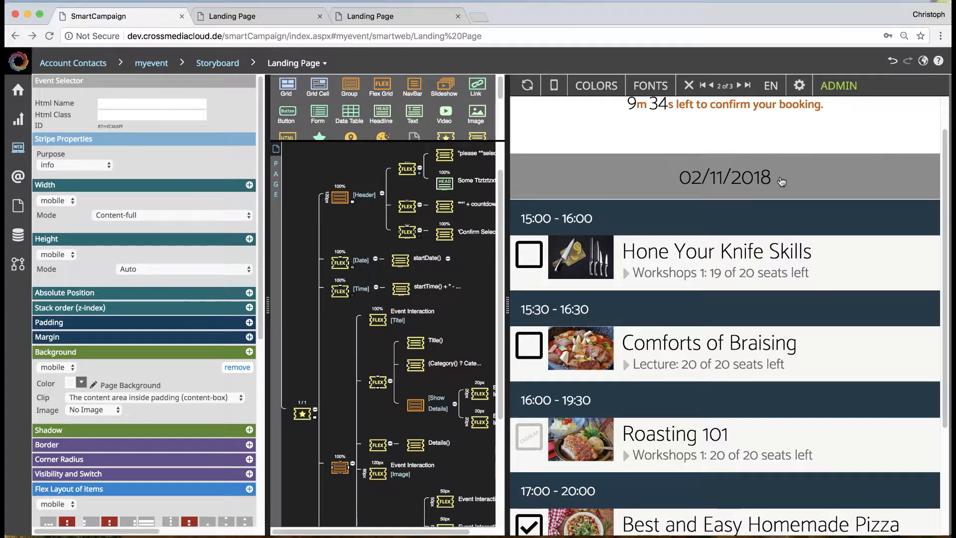
Step: Insert a new group between the Date and Time elements and give it a custom height of 20px
left_click(372, 262)
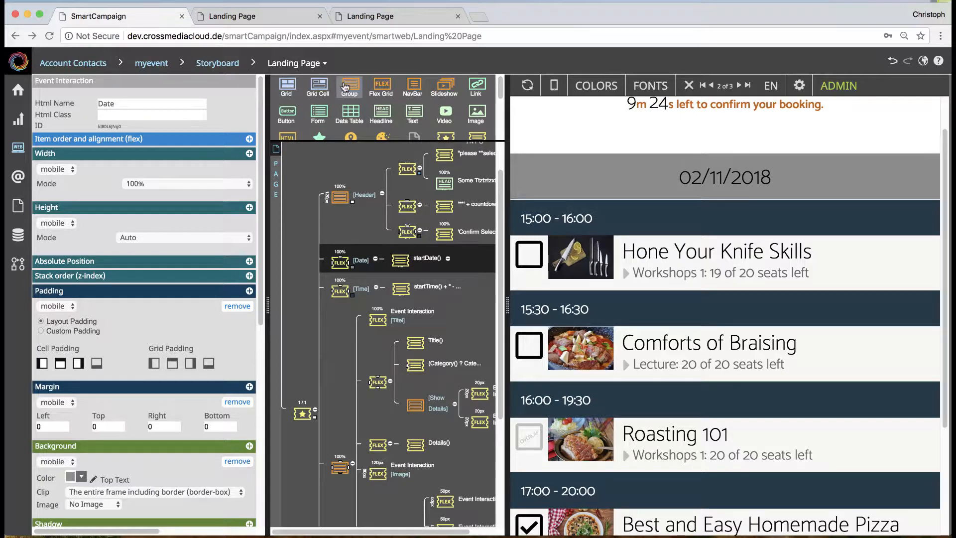
left_click_drag(350, 87, 342, 306)
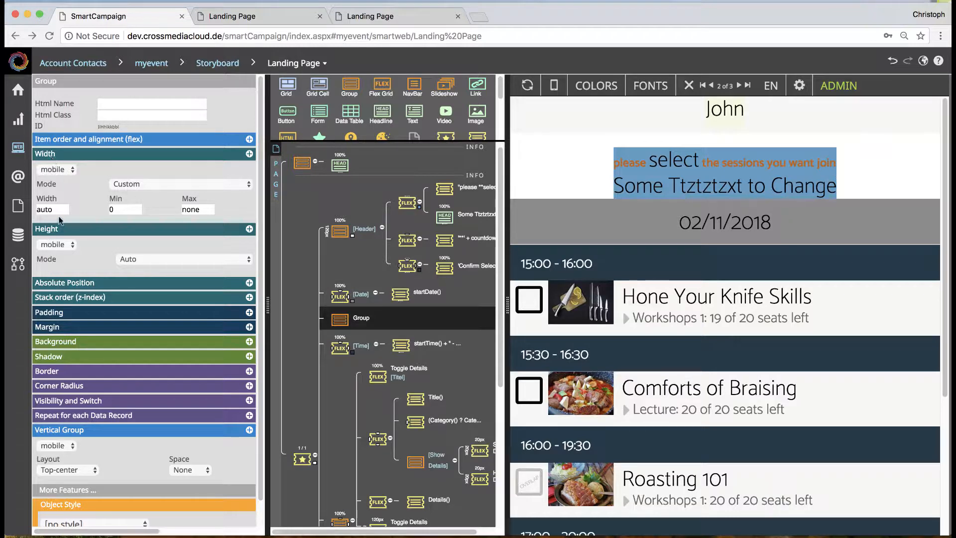
left_click(159, 259)
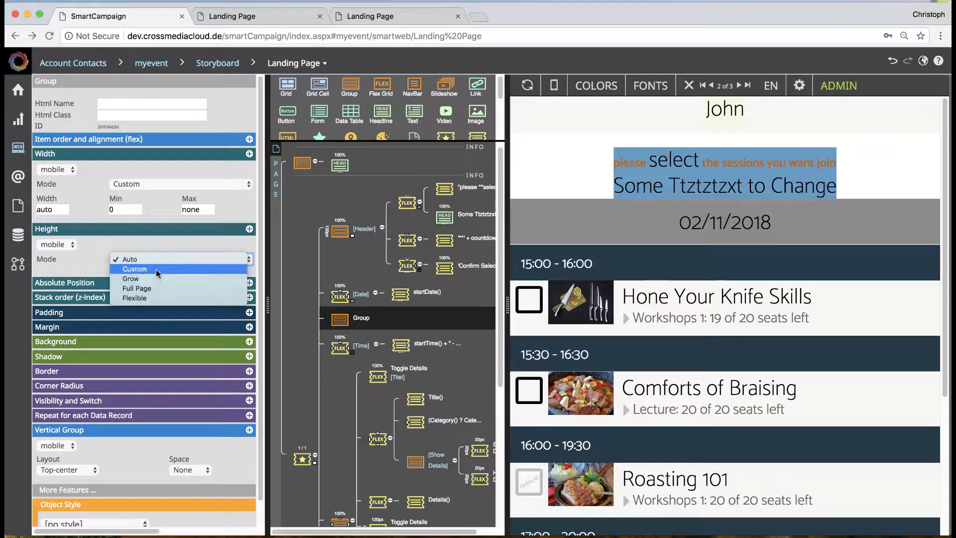
left_click(157, 269)
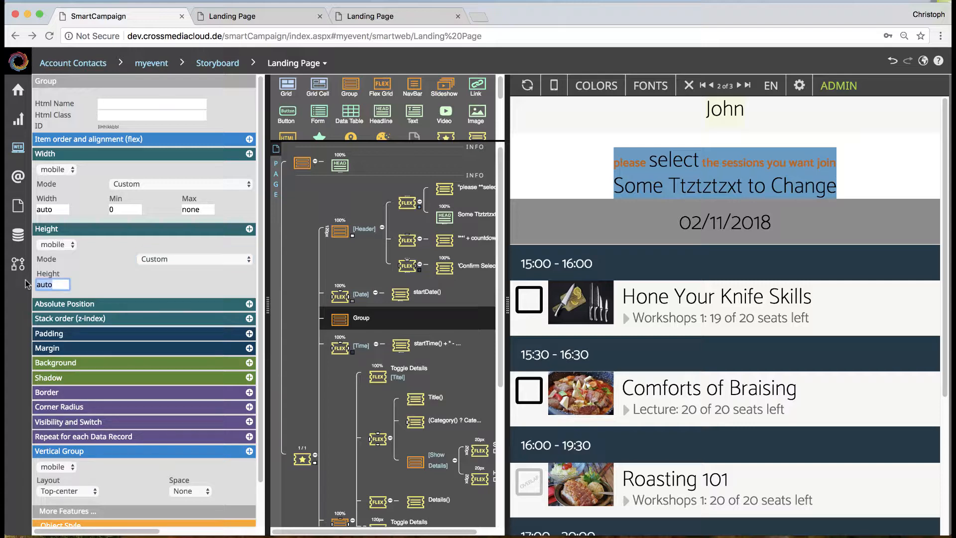
type("20px")
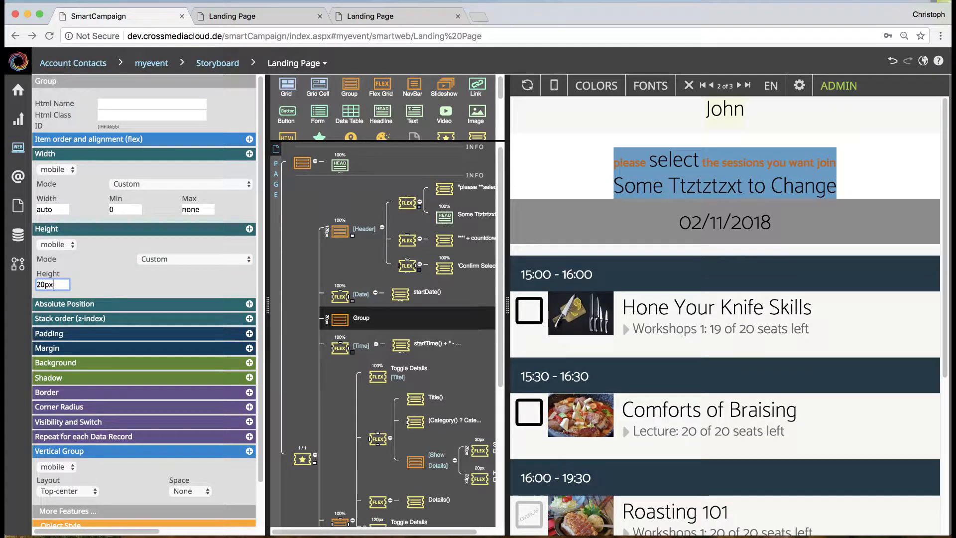
Step: Add a background to the new group and set its color to Top Bold
left_click(249, 363)
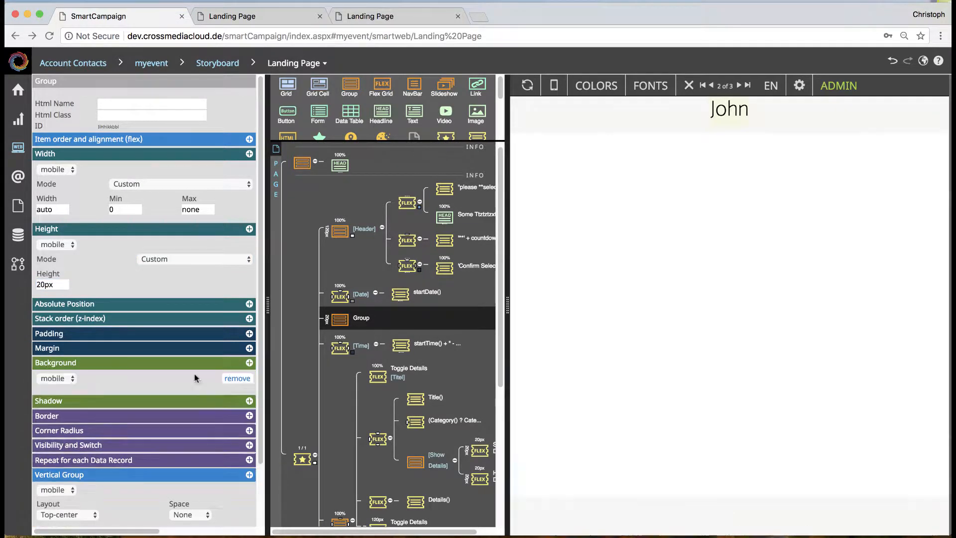
left_click(85, 395)
scroll(85, 397, "up", 8)
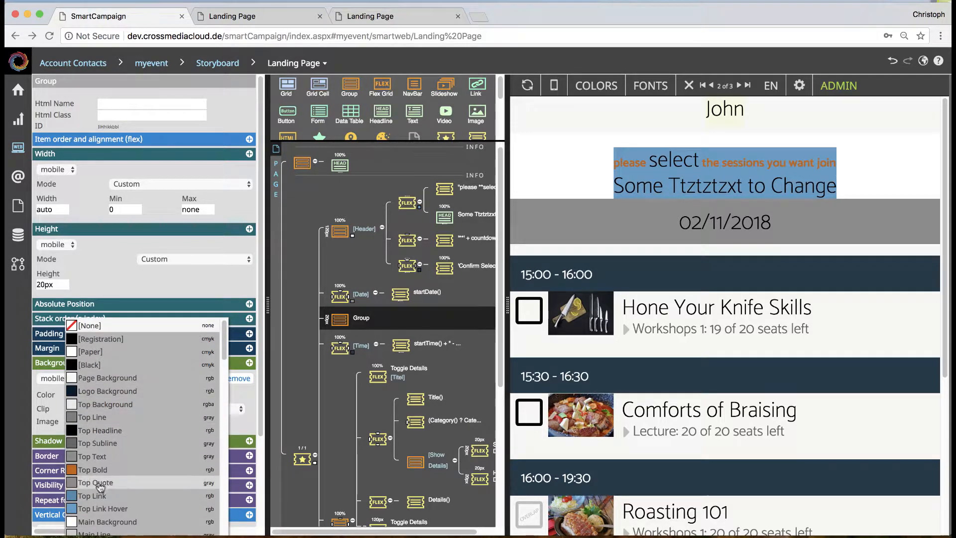
left_click(97, 469)
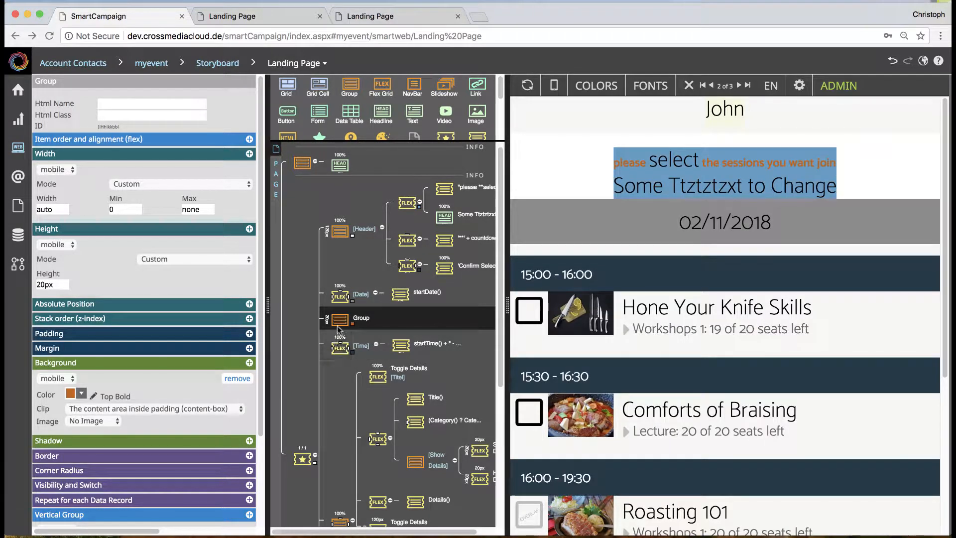
Step: Set the width mode of the new group between Date and Time to 100%
left_click(138, 191)
left_click(144, 190)
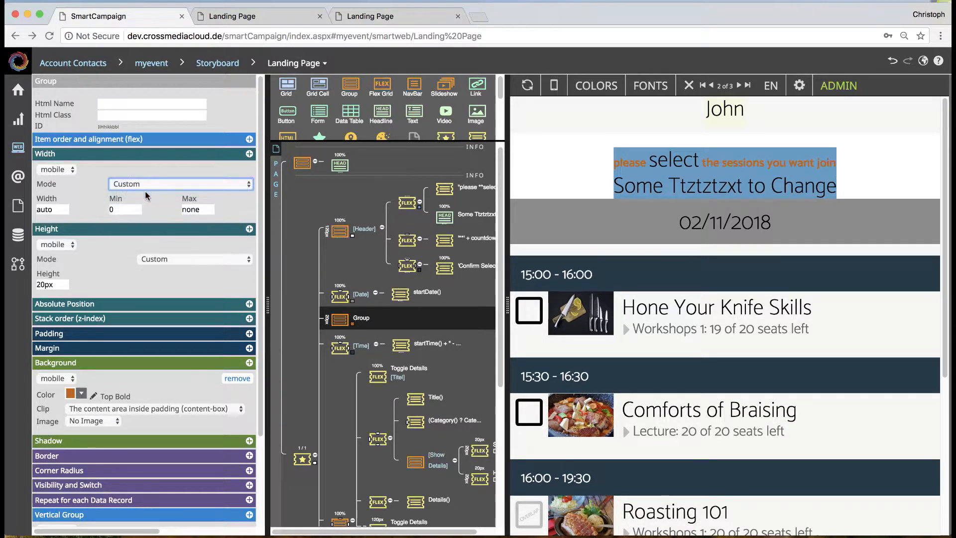
scroll(671, 280, "down", 1)
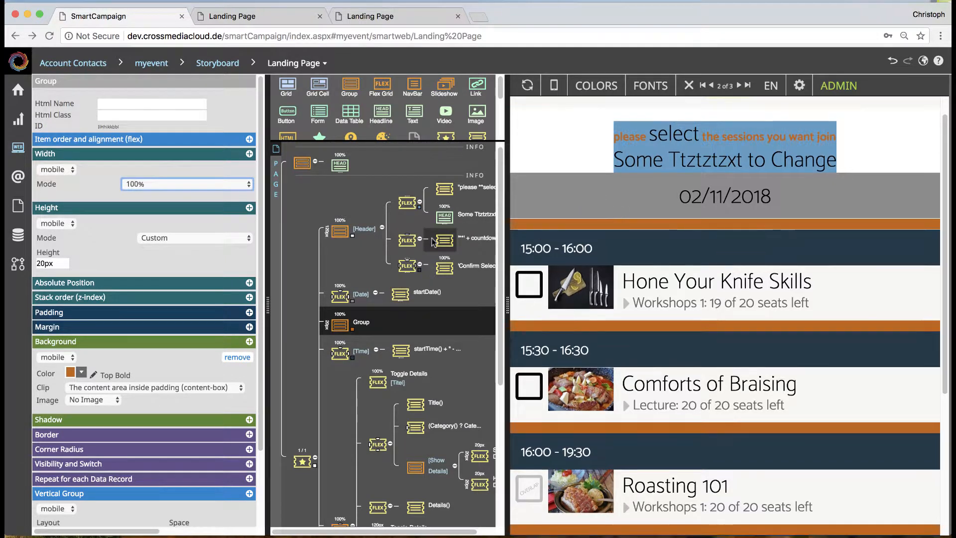
Step: Try a headline inside the new group between Date and Time, and delete it again
left_click_drag(381, 112, 341, 328)
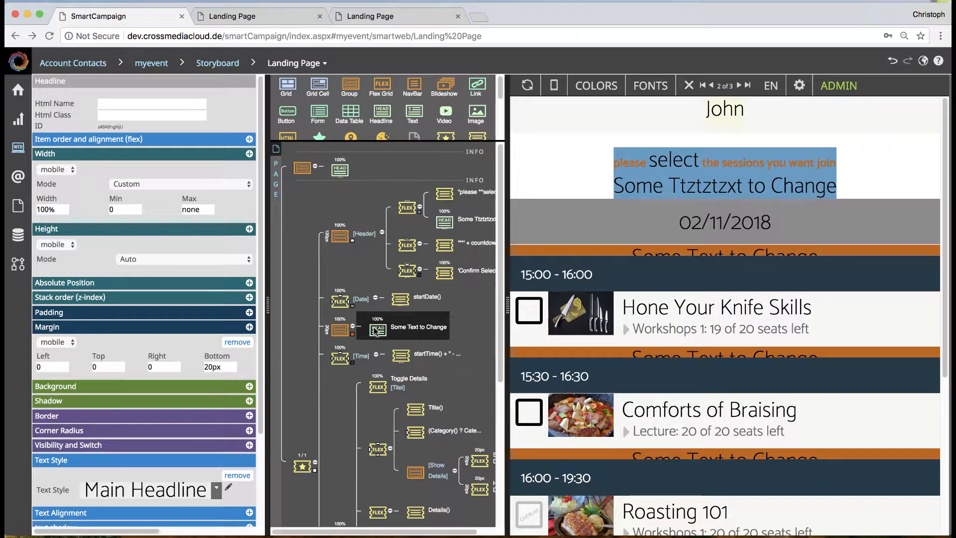
key("Delete")
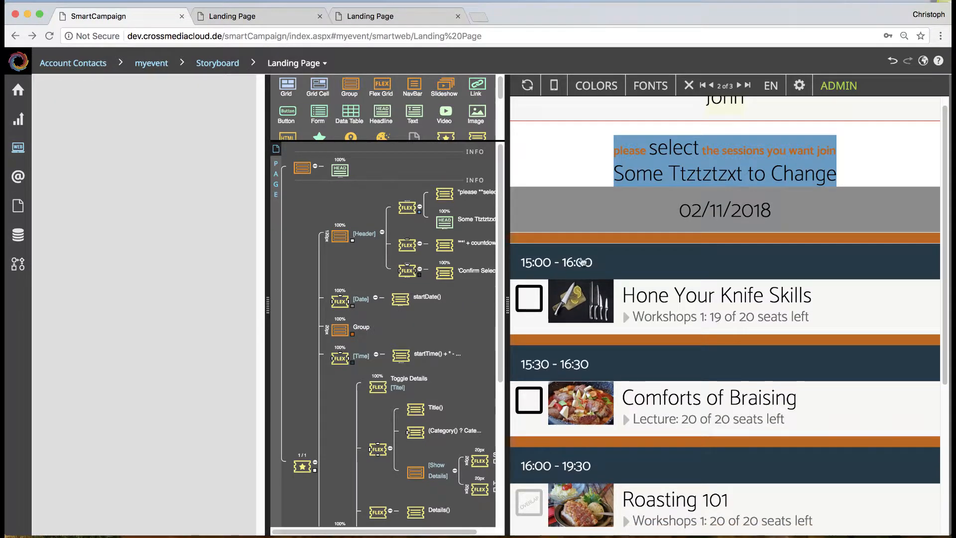
Step: Examine the event booking interaction types and the predefined actions available for the Date element, keeping Indicate Next Day
left_click(341, 301)
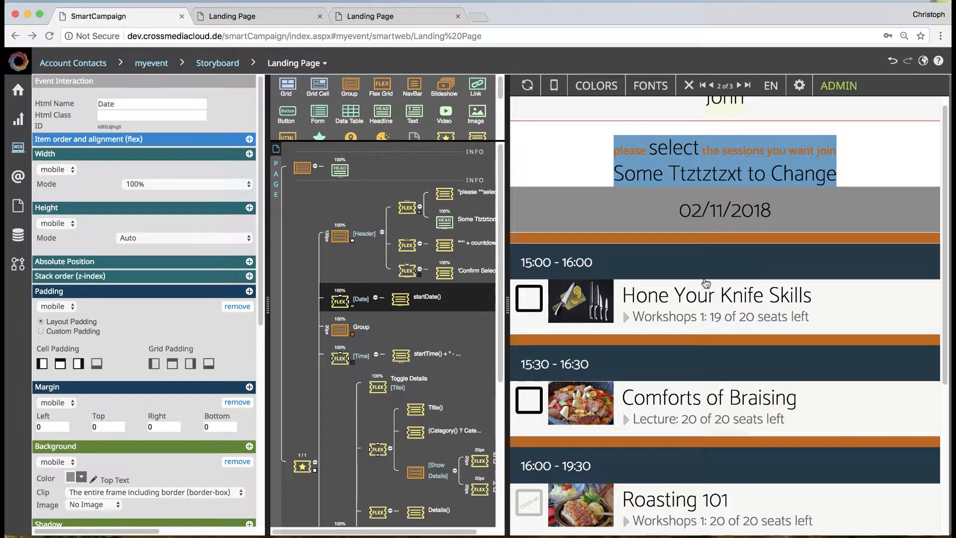
scroll(706, 284, "down", 2)
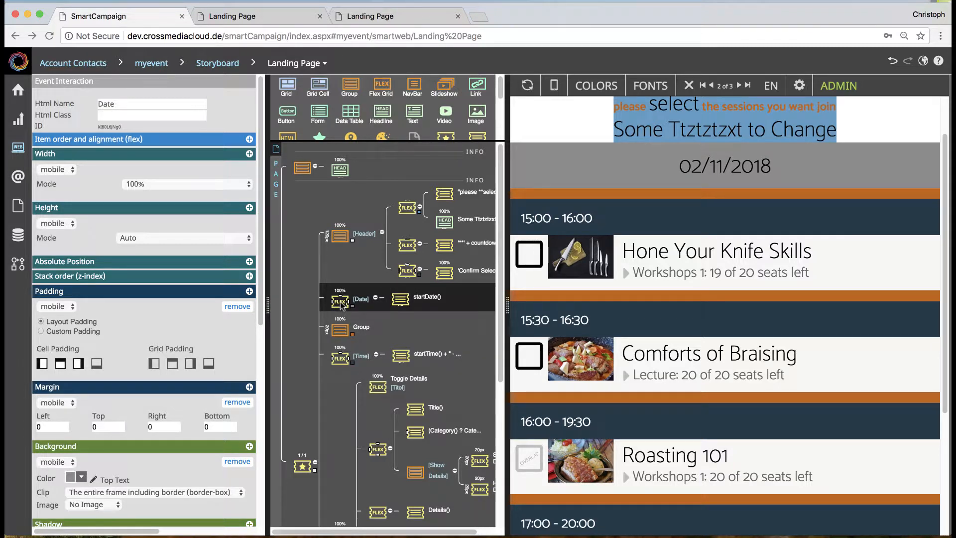
scroll(237, 501, "down", 7)
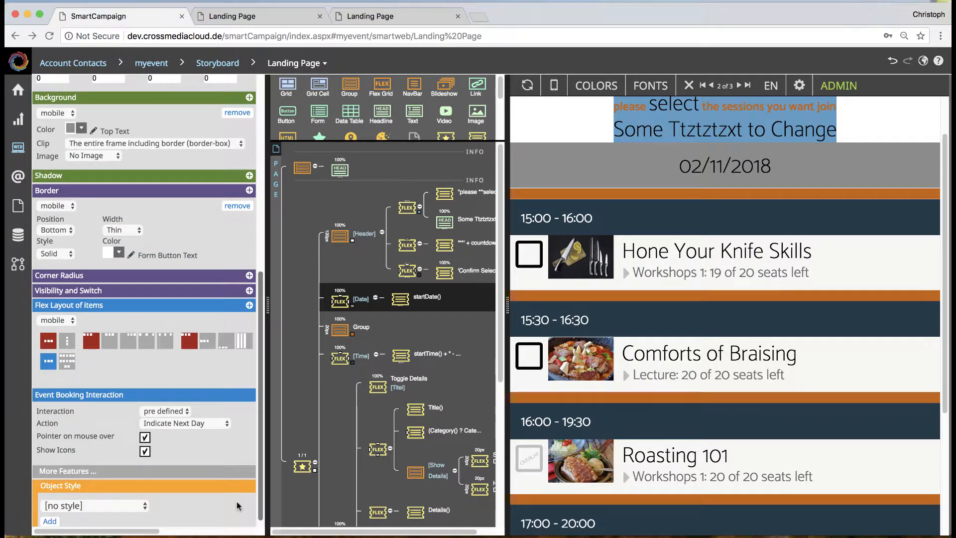
left_click(179, 404)
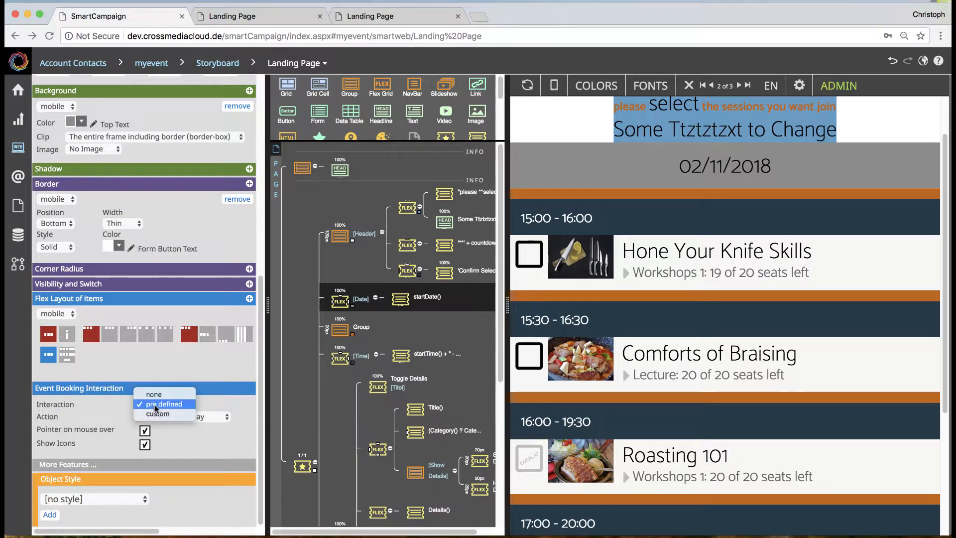
left_click(154, 404)
left_click(186, 417)
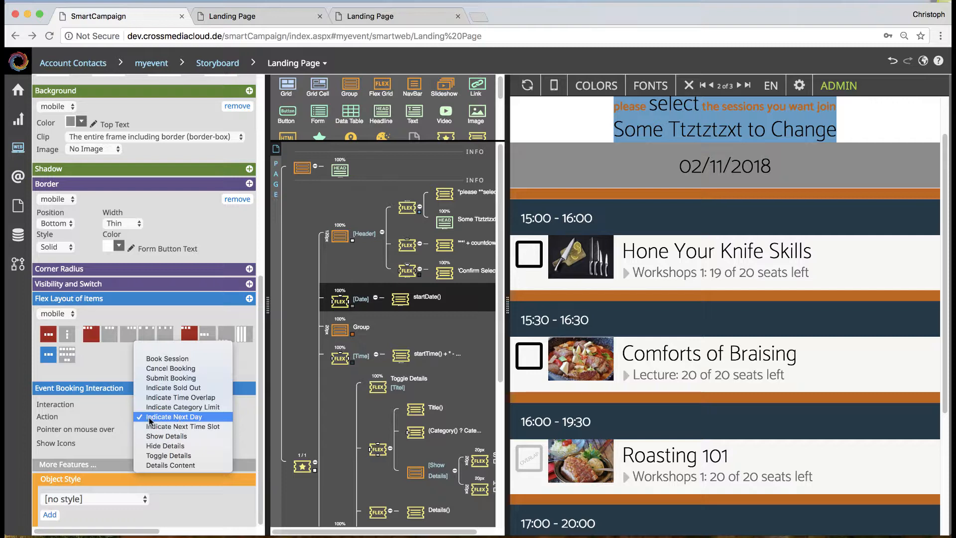
left_click(197, 421)
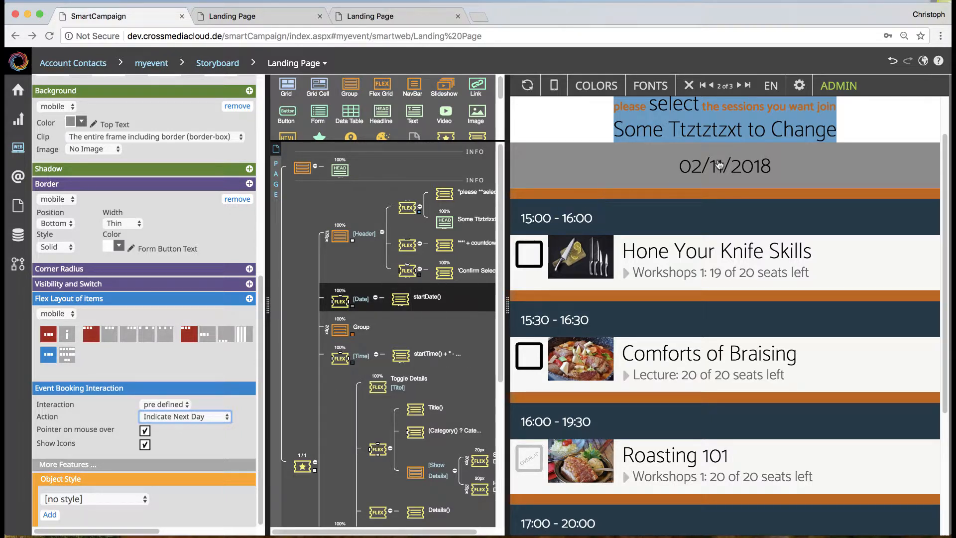
Step: Examine the data text binding of the text element inside the Date interaction
left_click(405, 303)
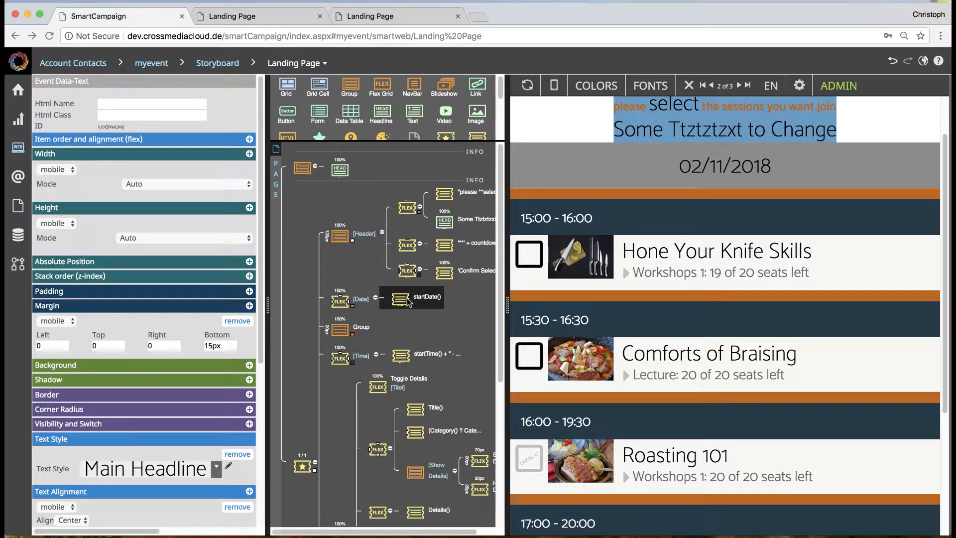
scroll(195, 425, "down", 4)
scroll(201, 421, "down", 2)
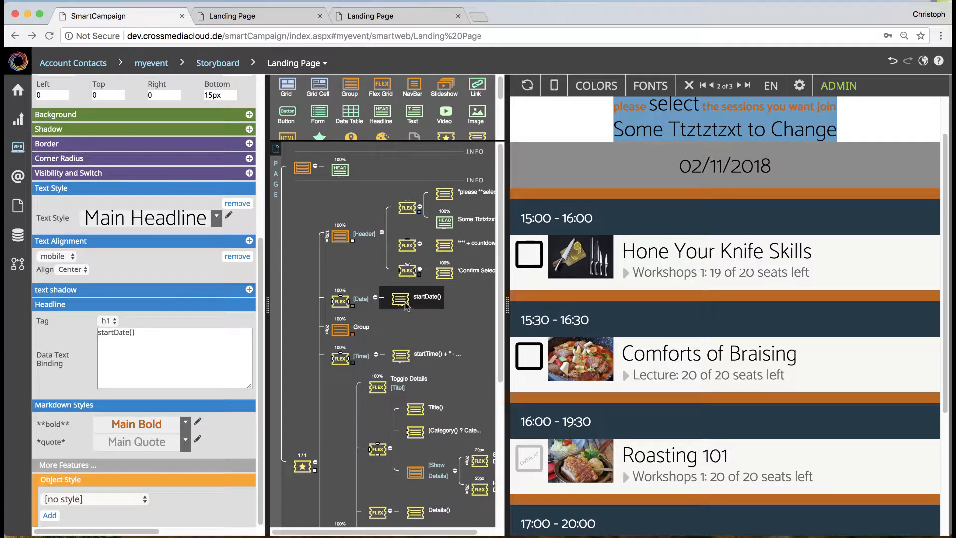
left_click(167, 332)
left_click_drag(169, 332, 84, 337)
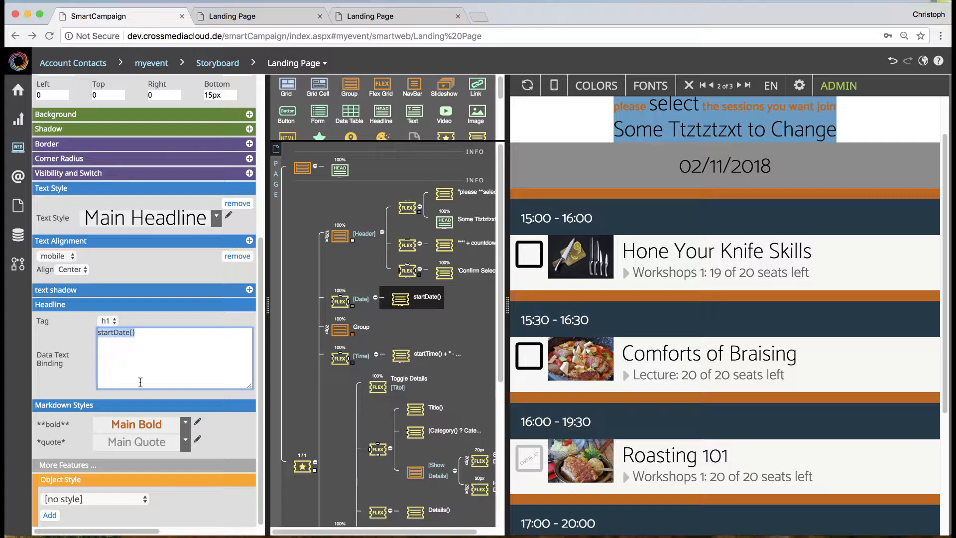
Step: Enable debug infos for the event selector and inspect the session properties shown in the preview, such as endTime()
left_click(301, 463)
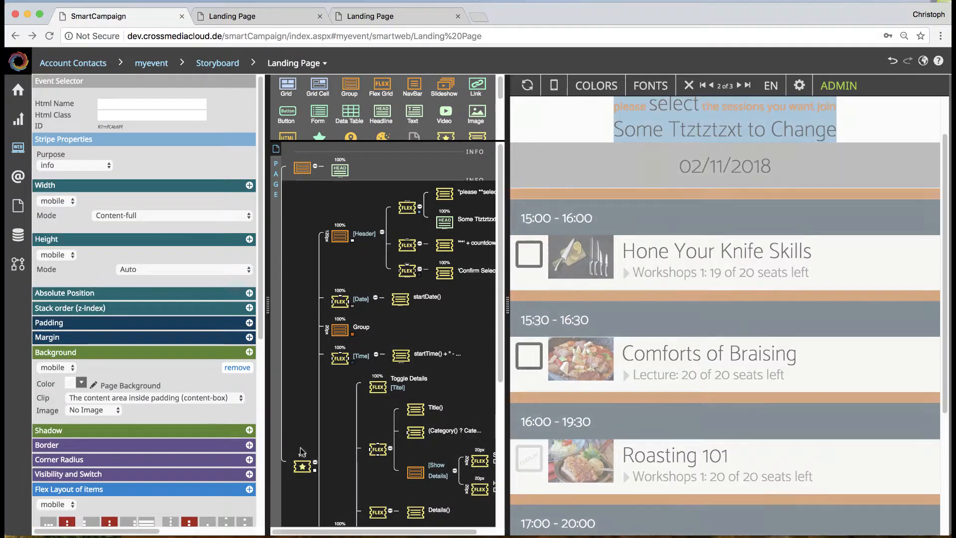
scroll(198, 414, "down", 5)
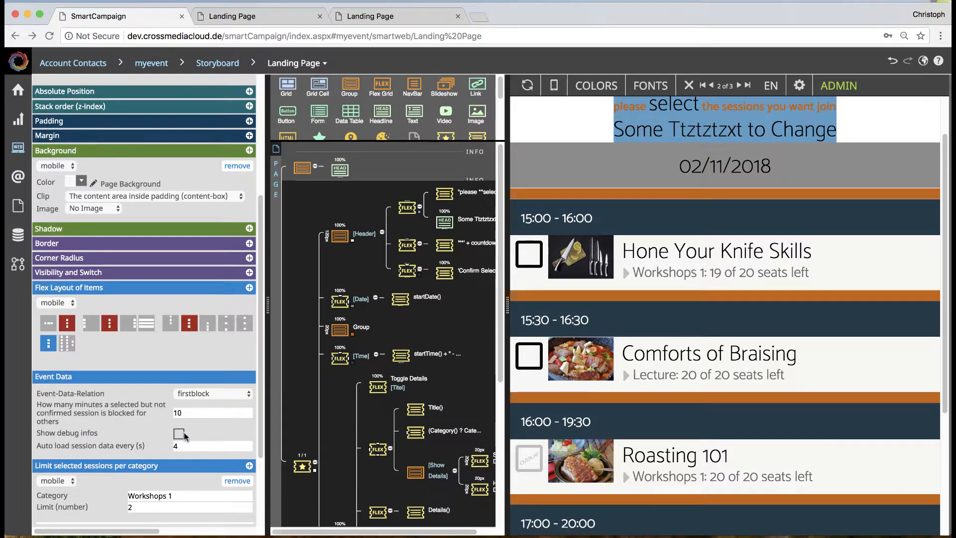
left_click(179, 434)
scroll(729, 441, "down", 3)
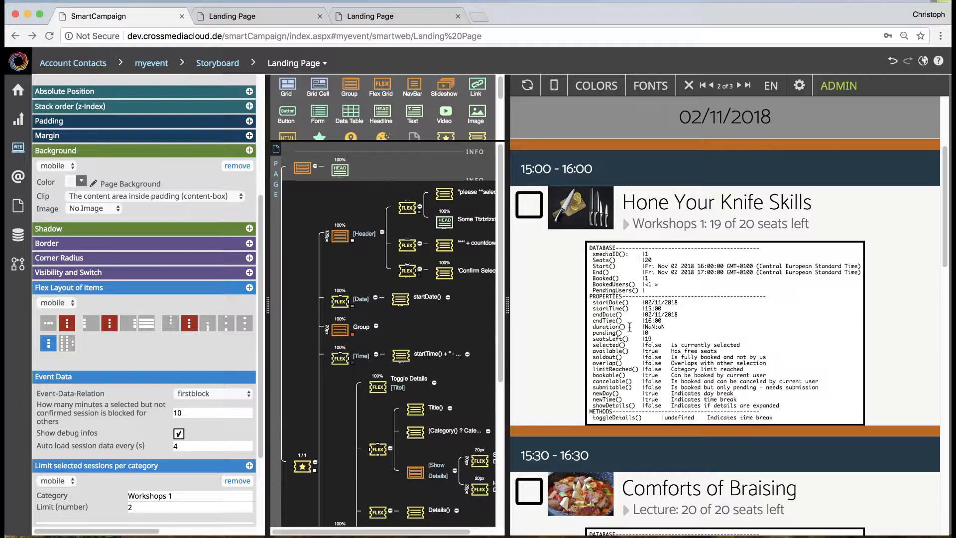
left_click_drag(594, 313, 621, 321)
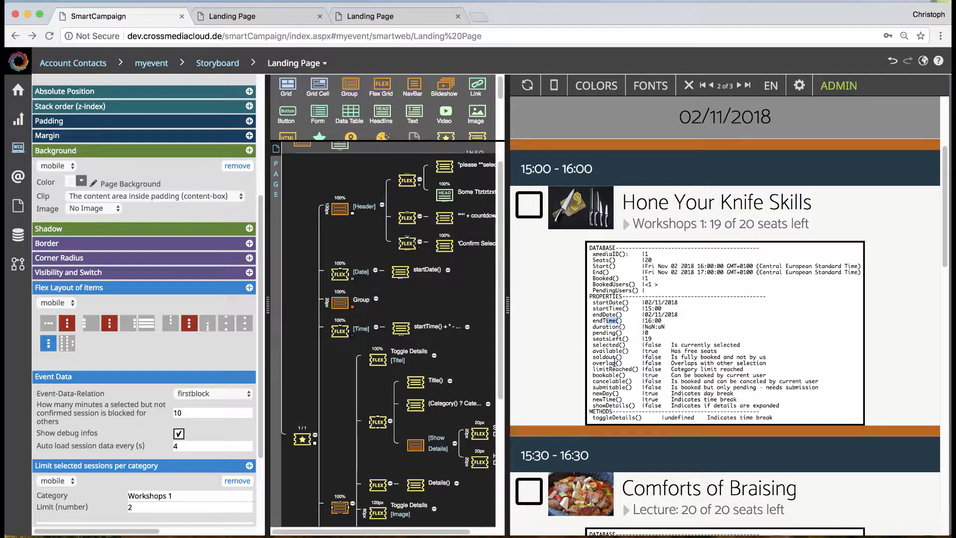
Step: Change the data text binding of the Date interaction's text element to startDate() + " Text"
left_click(401, 273)
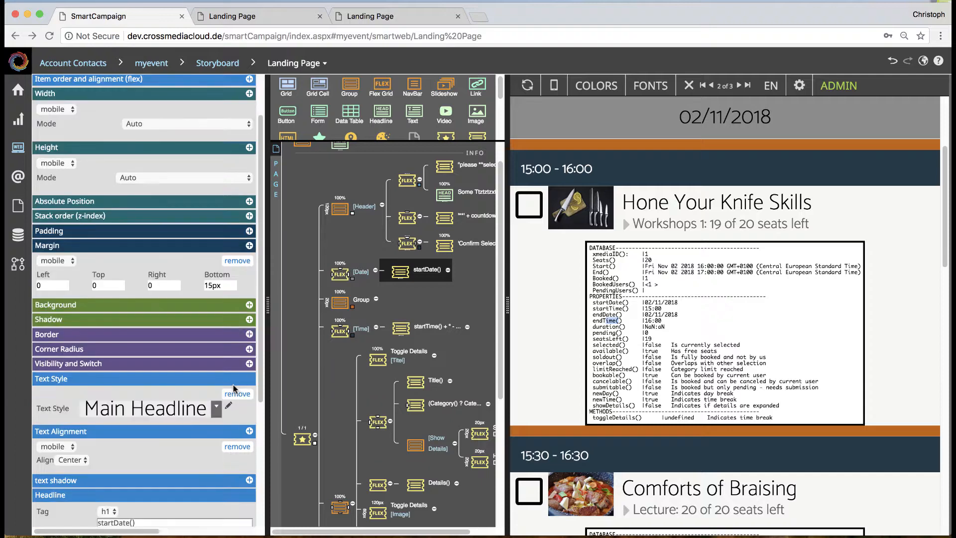
scroll(233, 384, "down", 3)
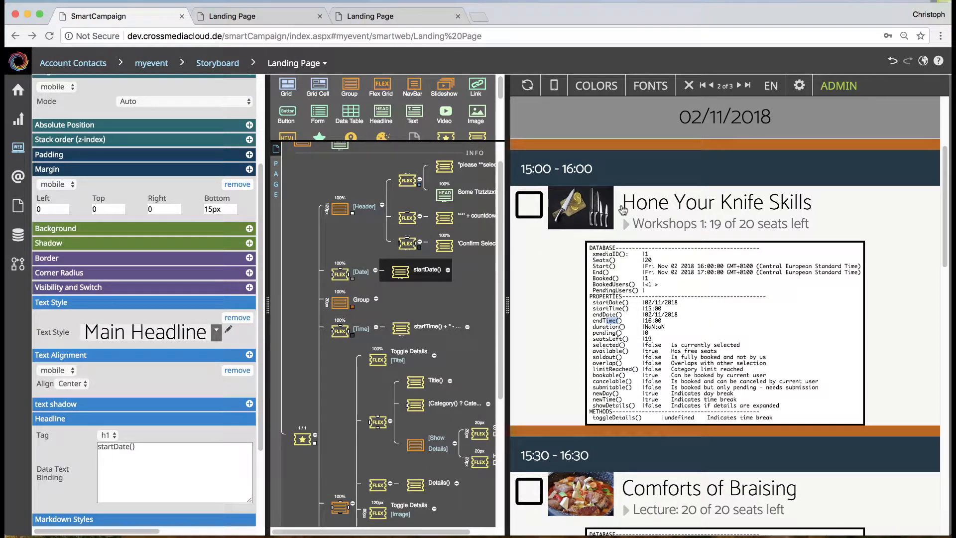
scroll(717, 129, "up", 1)
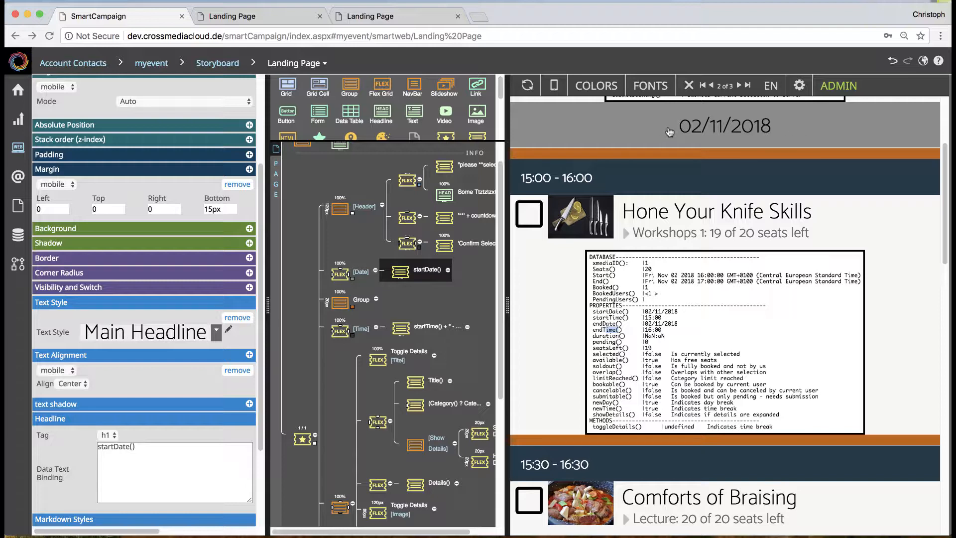
left_click(161, 443)
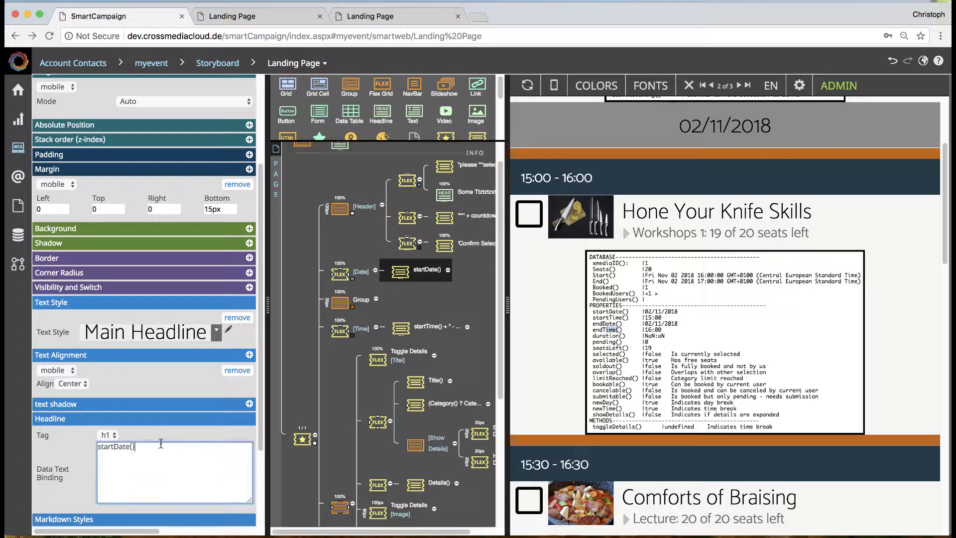
type("+ \" Text")
left_click(190, 438)
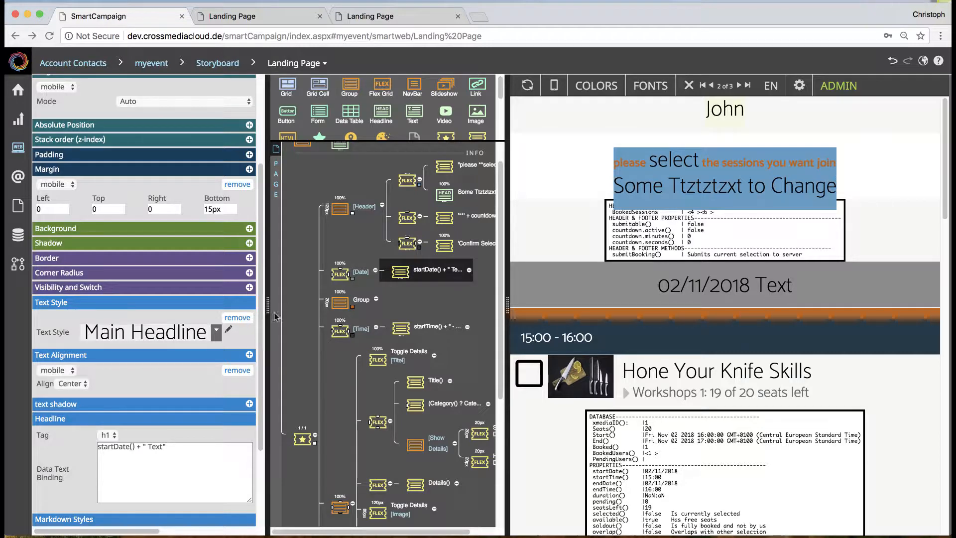
Step: Set the text style of the Date interaction's text element to Top Bold
left_click(209, 330)
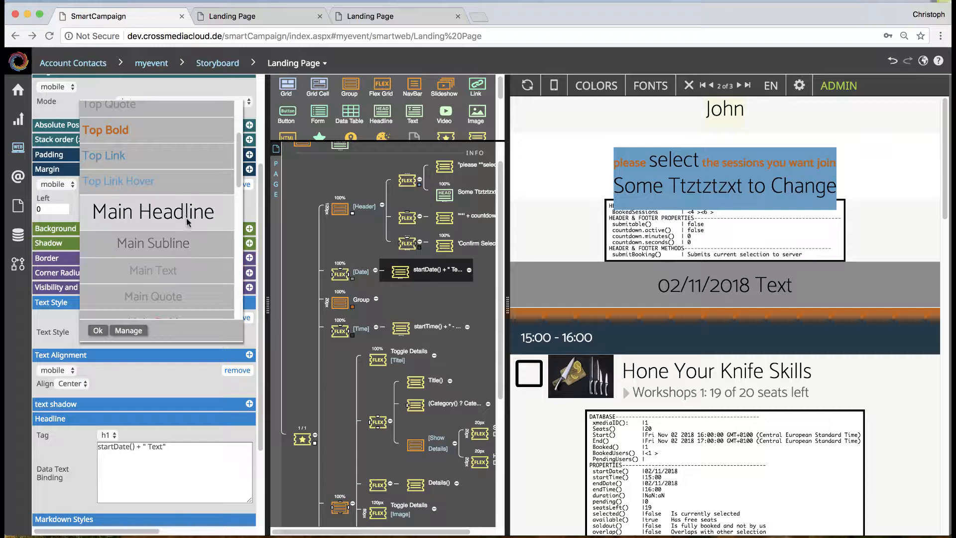
scroll(188, 221, "up", 1)
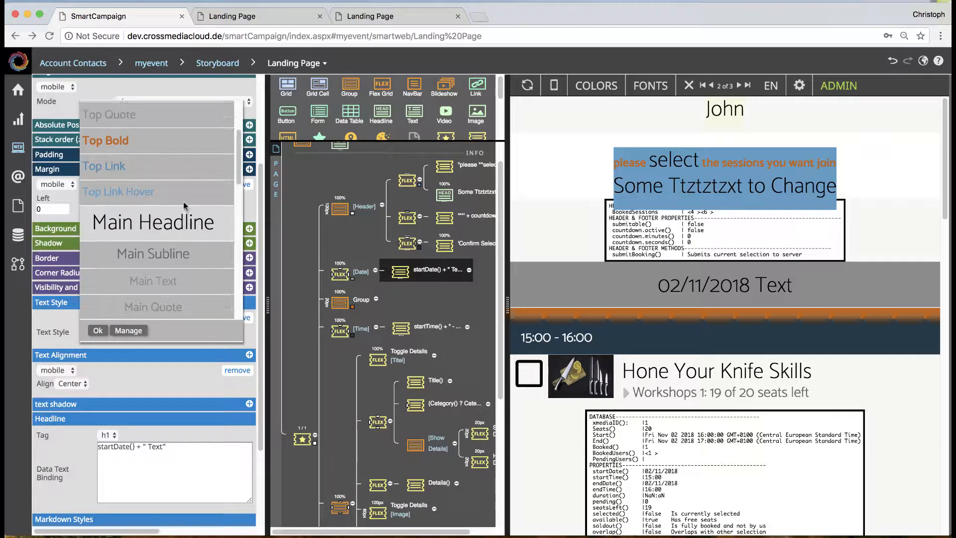
left_click(183, 144)
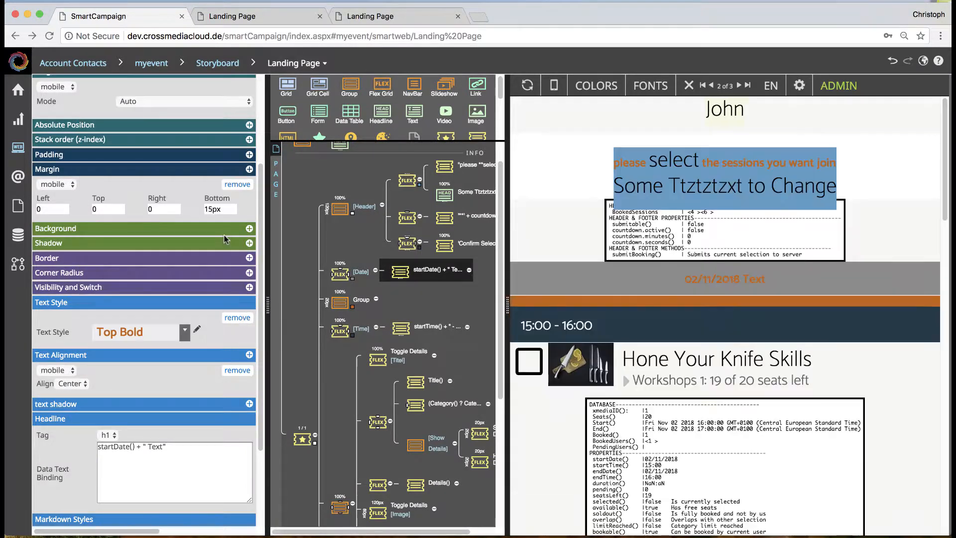
Step: Set the width of the Date interaction's bottom border to Thick
left_click(337, 275)
scroll(161, 354, "down", 3)
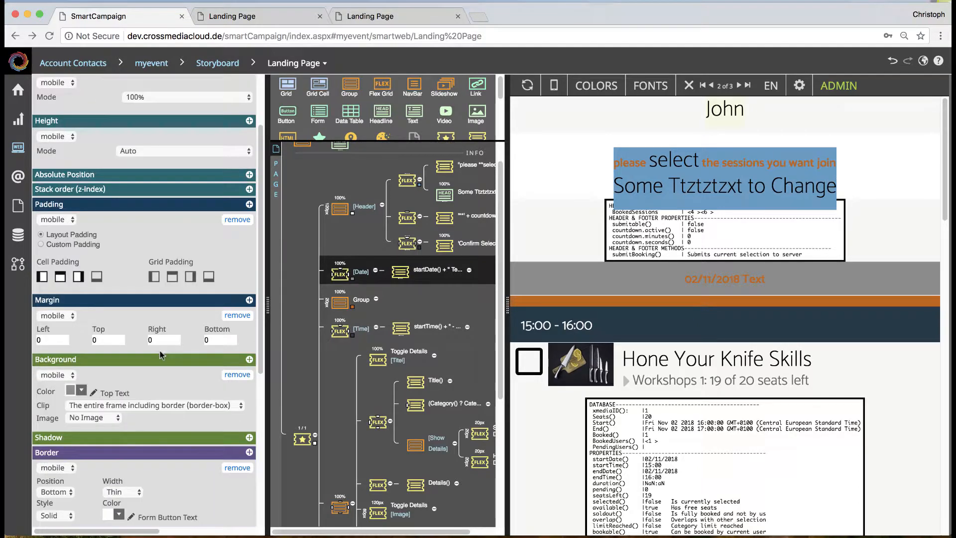
scroll(161, 354, "down", 8)
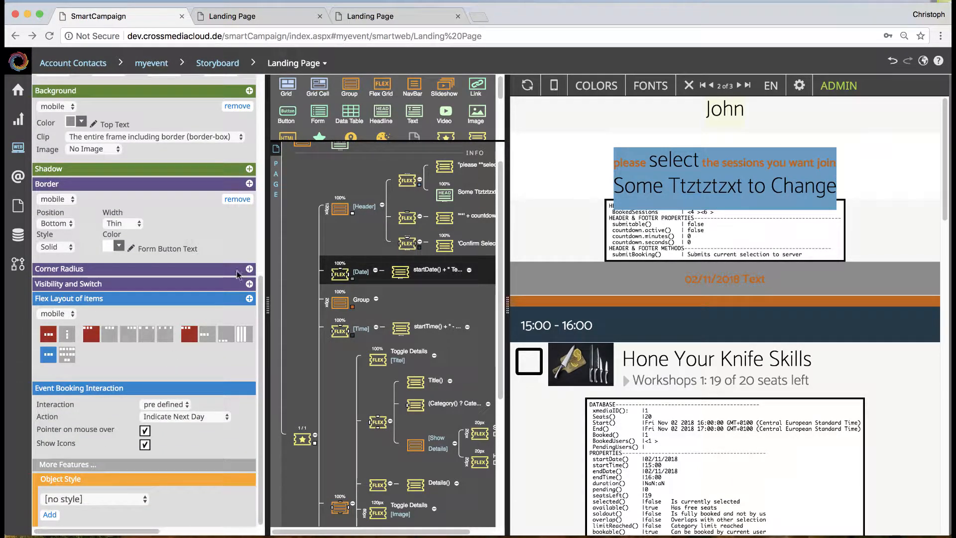
left_click(123, 224)
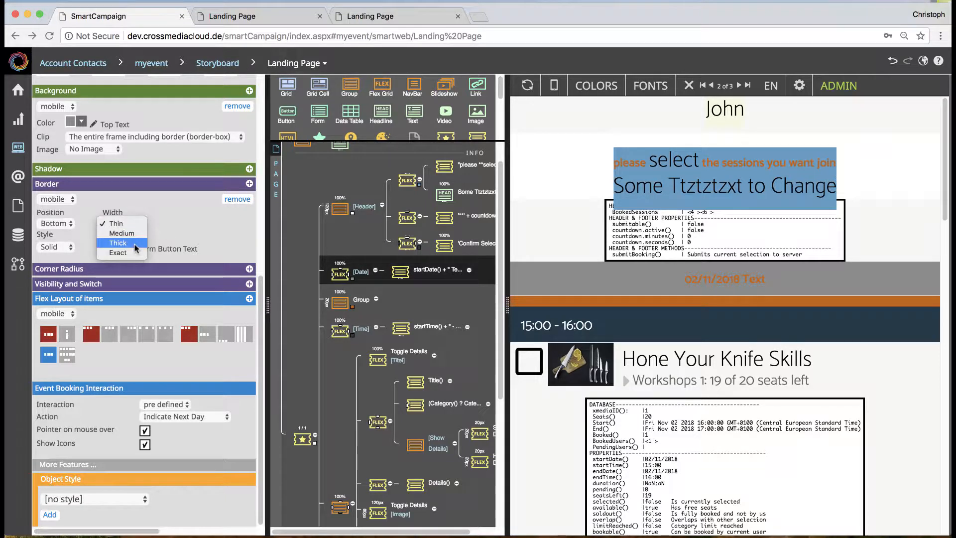
left_click(134, 244)
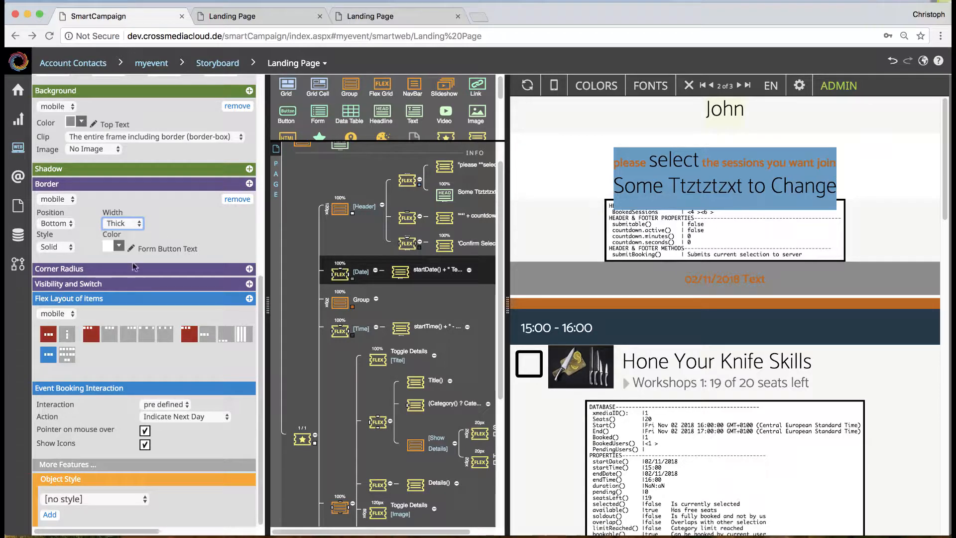
Step: Try Main Warning as the Date interaction's background color, and set the color to Button Background
scroll(134, 266, "up", 3)
left_click(82, 216)
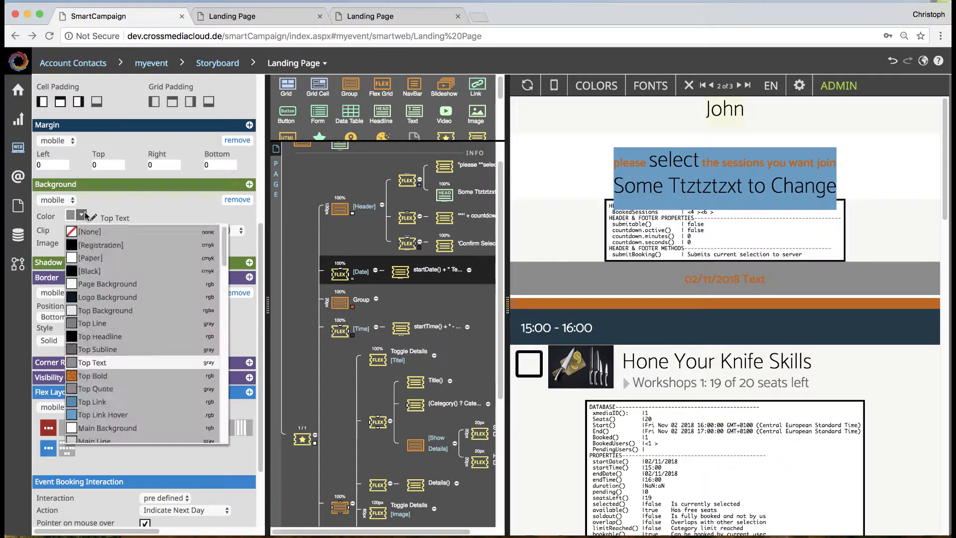
scroll(119, 278, "down", 5)
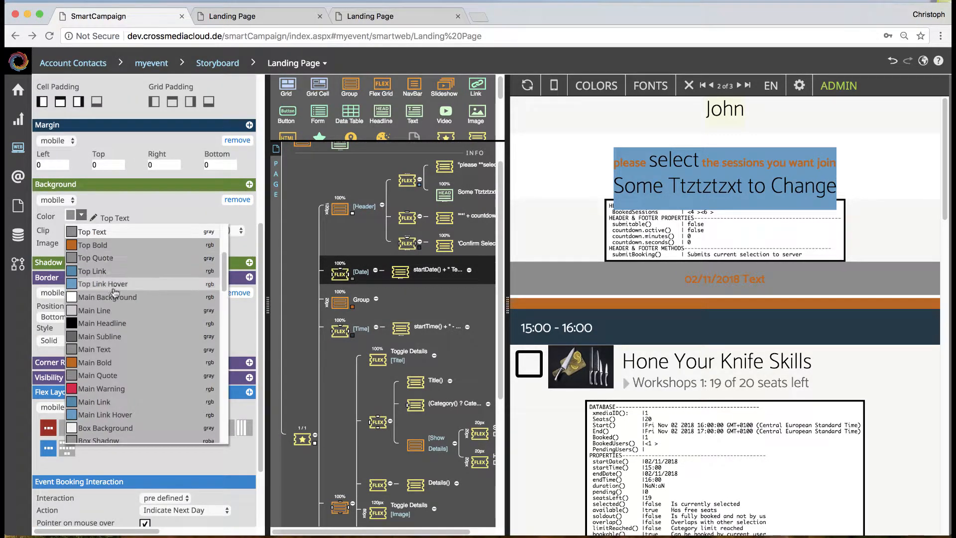
left_click(107, 393)
left_click(83, 217)
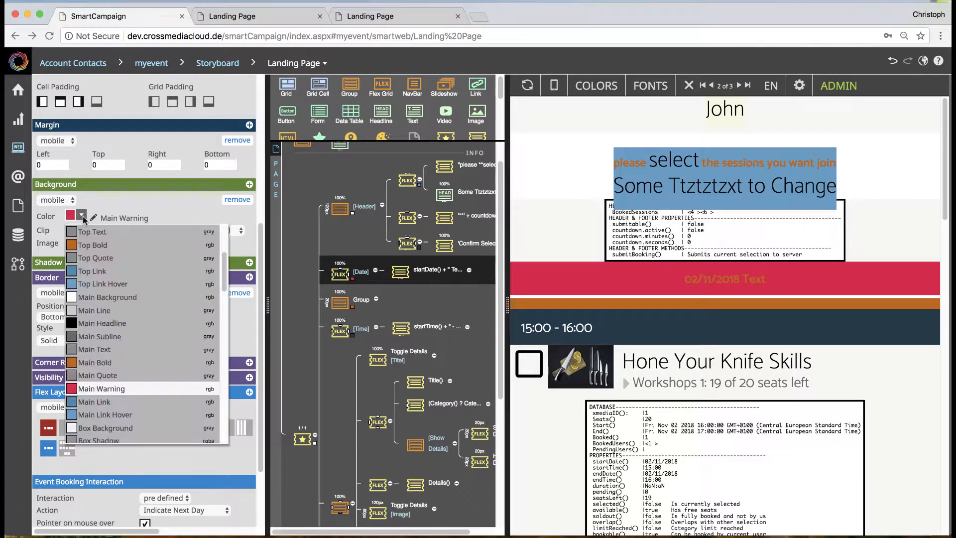
scroll(140, 399, "down", 2)
left_click(115, 384)
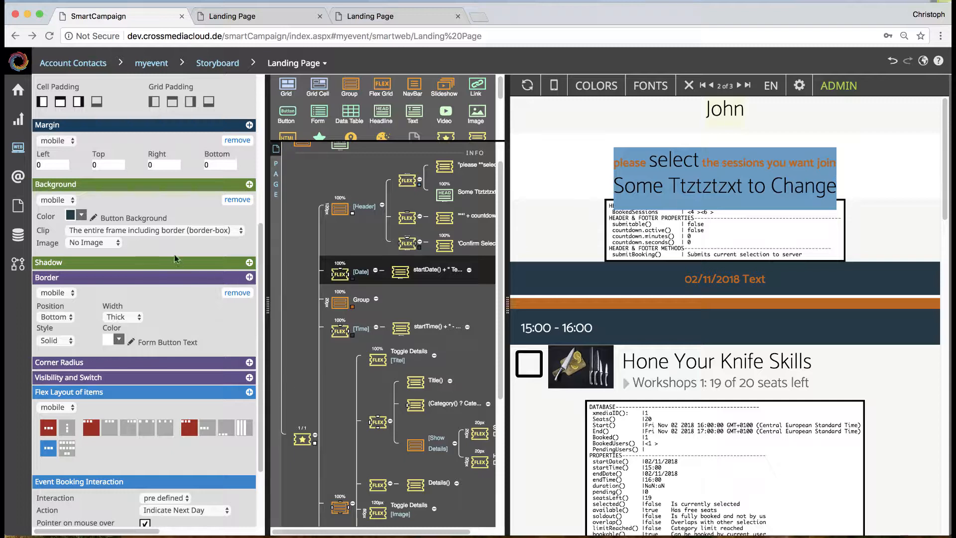
Step: Turn off the left, top and right cell padding of the Date interaction
left_click(50, 102)
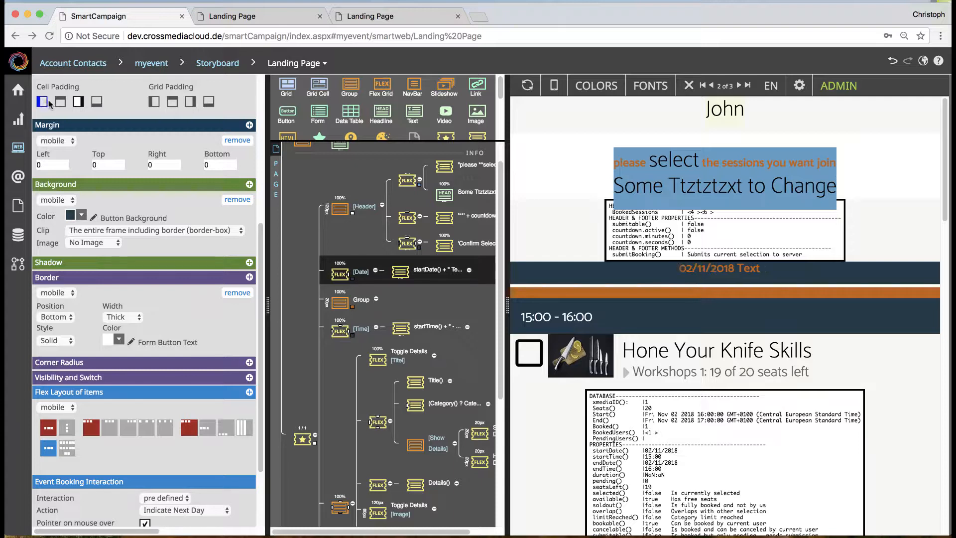
left_click(78, 102)
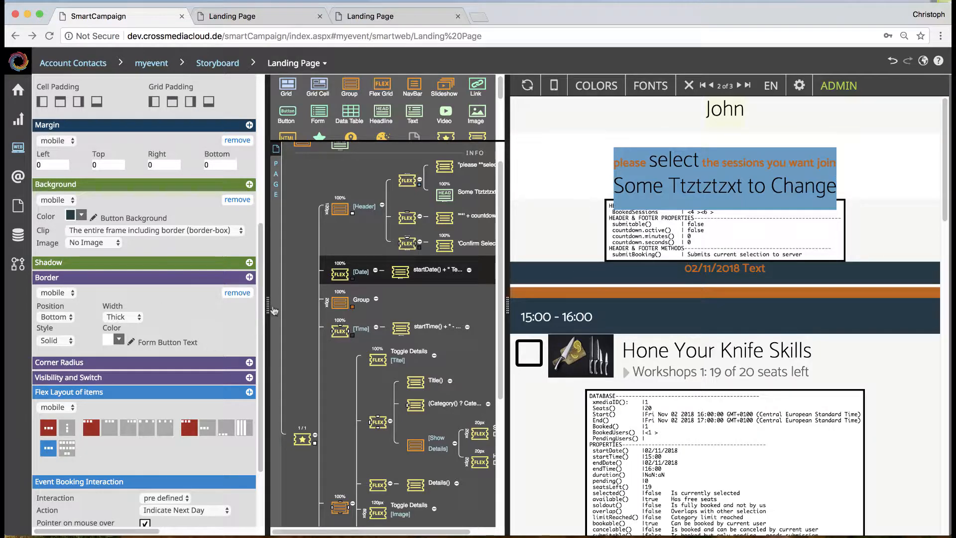
Step: Disable the debug infos in the event data settings of the Event Selector stripe
left_click(284, 429)
scroll(75, 447, "down", 3)
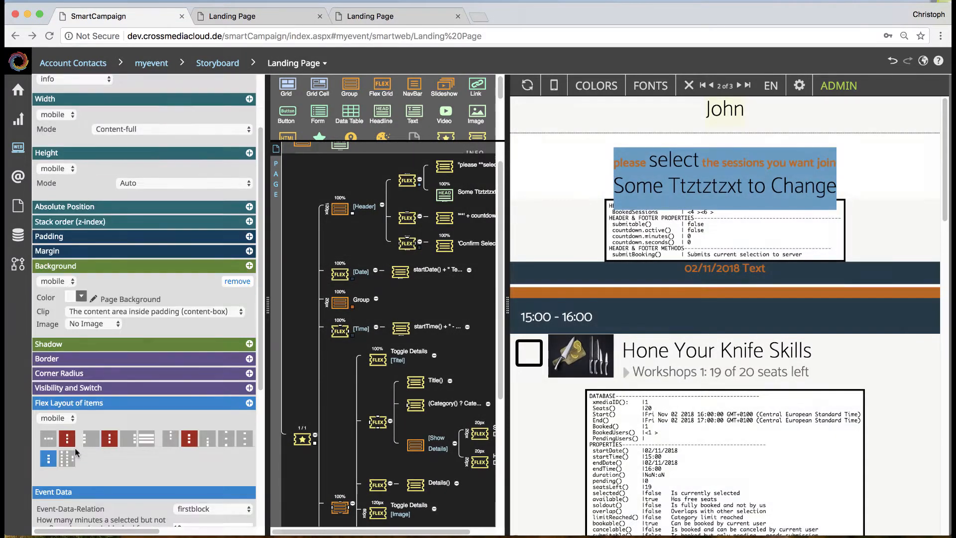
scroll(89, 473, "down", 8)
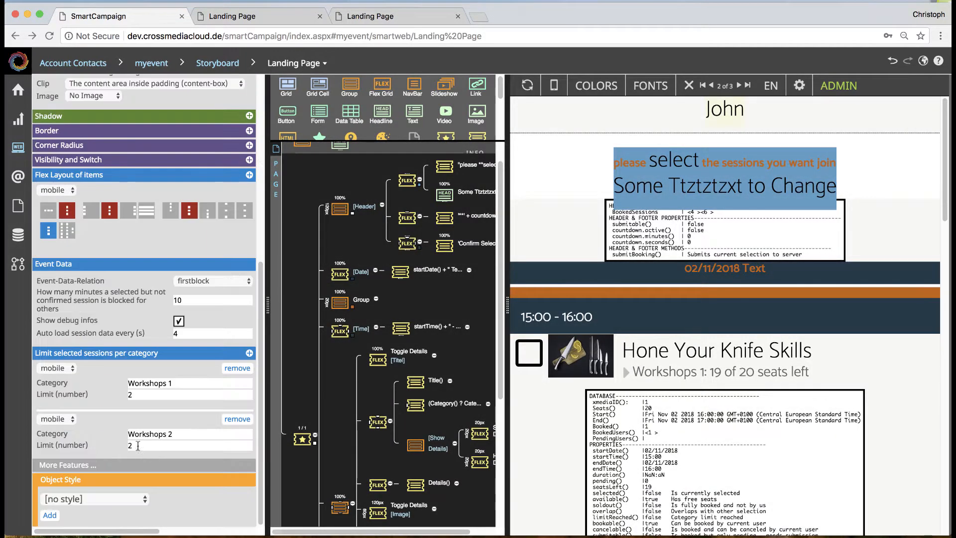
left_click(177, 321)
left_click(355, 309)
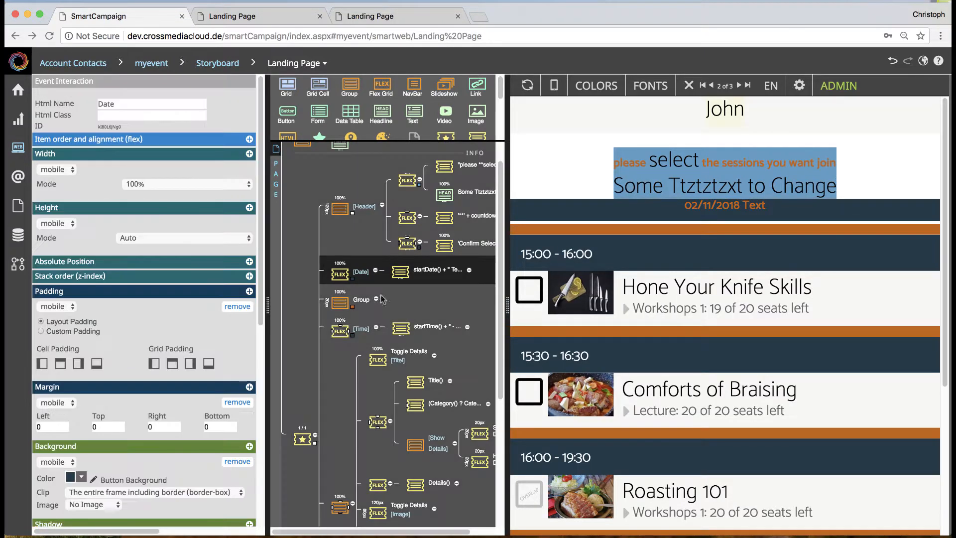
Step: Set the text style of the Time interaction's startTime() text element to Box Quote
left_click(339, 331)
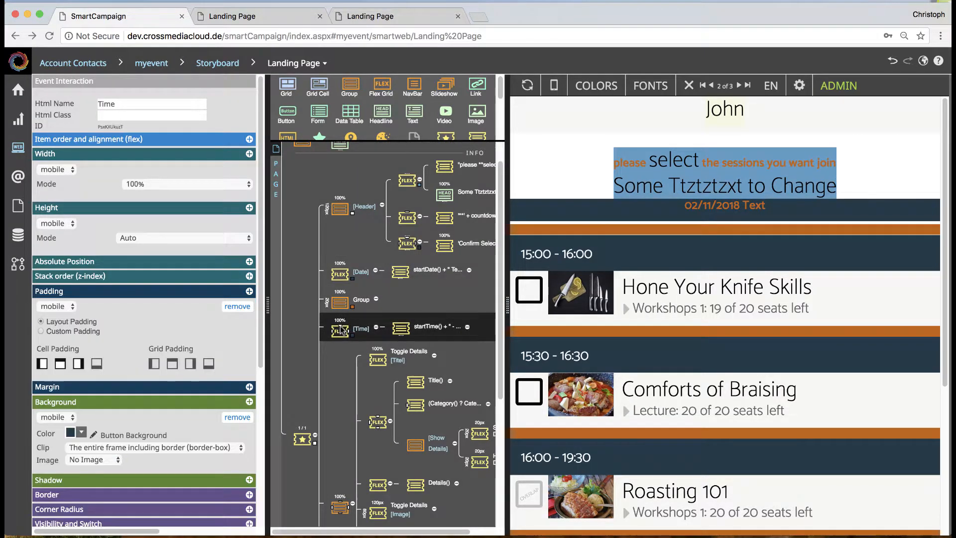
scroll(227, 414, "down", 8)
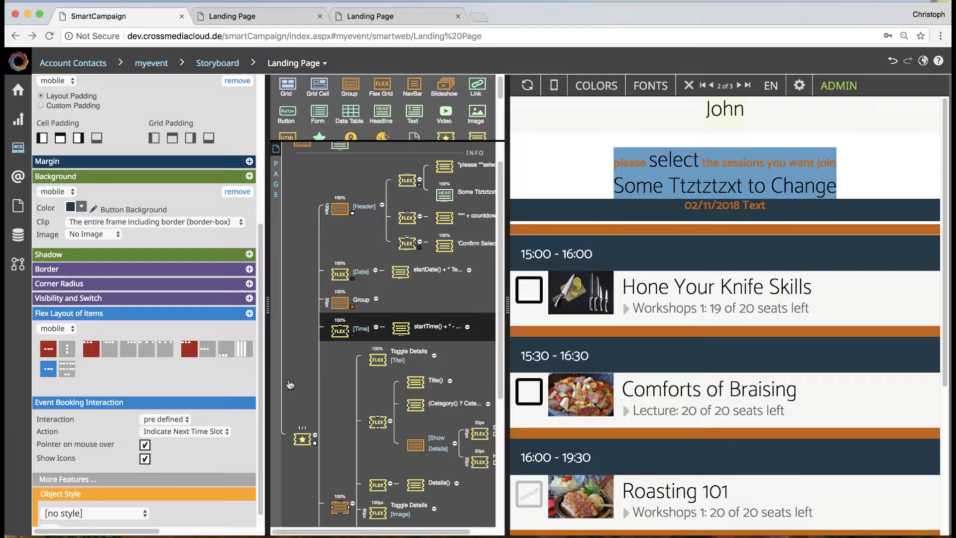
left_click(401, 330)
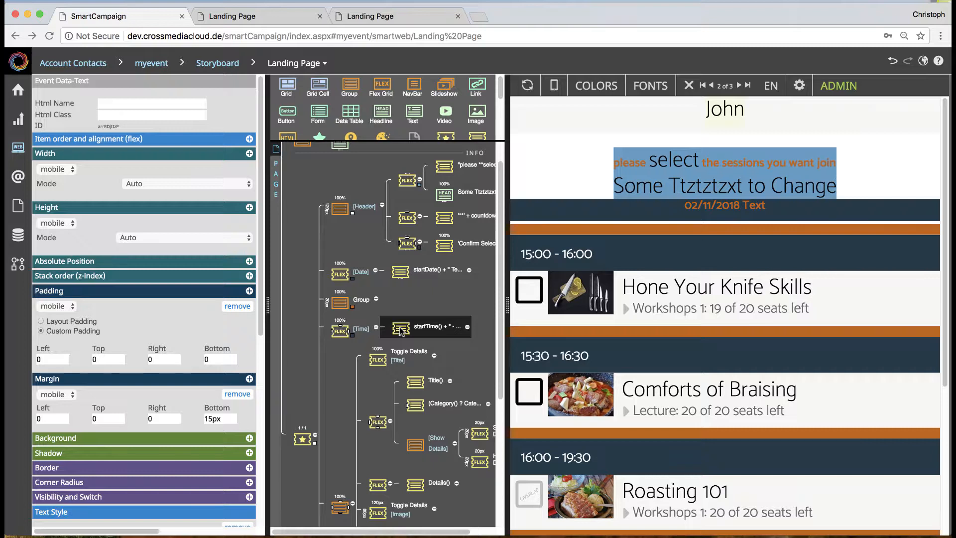
scroll(169, 319, "down", 4)
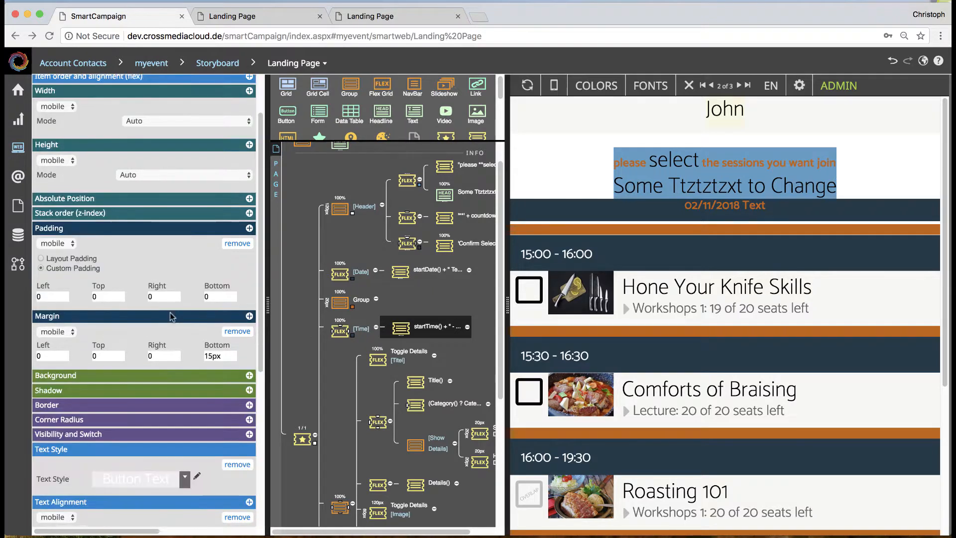
left_click(169, 463)
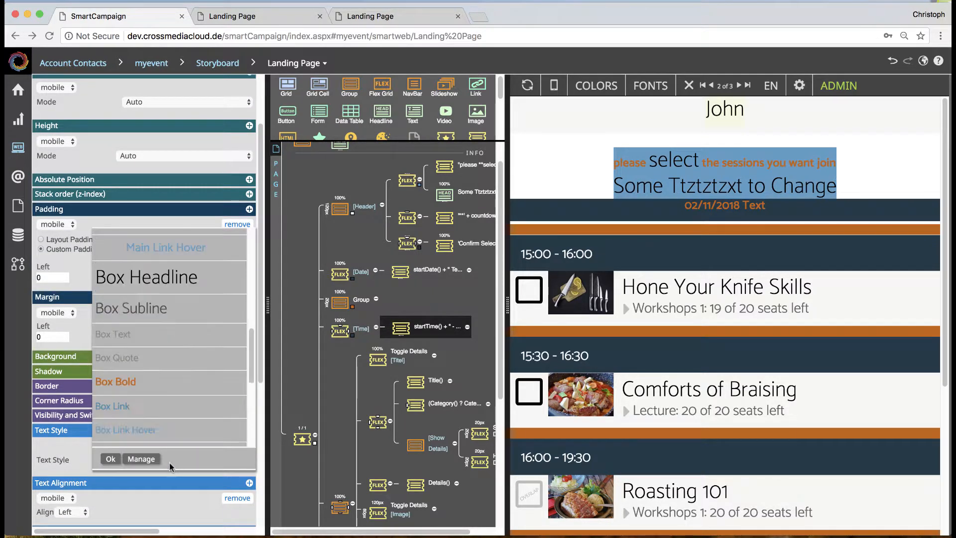
left_click(169, 355)
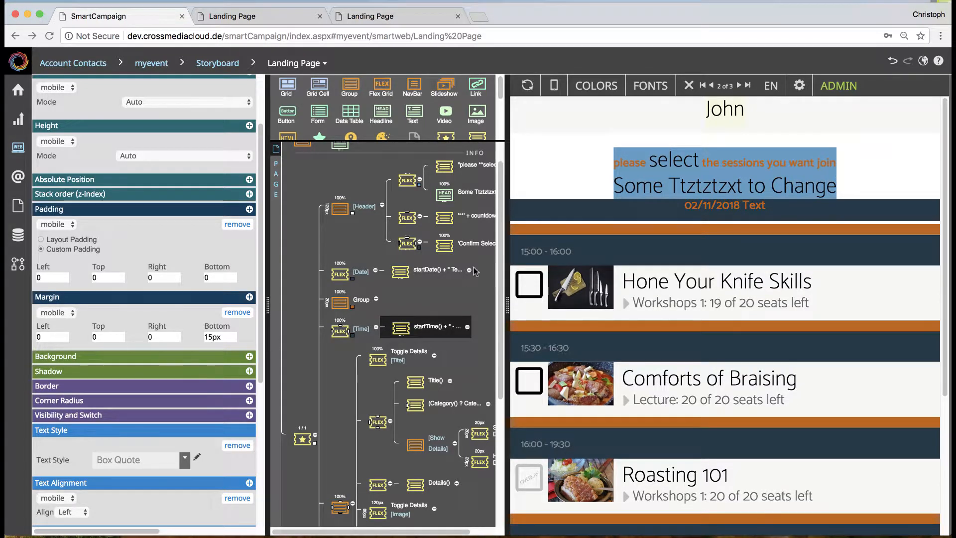
Step: Set the background color of the Time interaction to Form Label
left_click(523, 348)
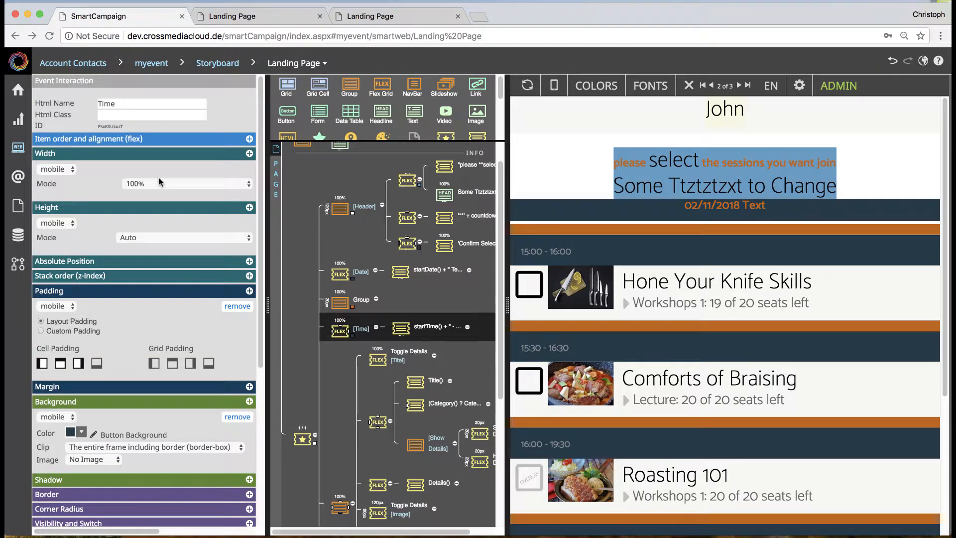
scroll(101, 394, "down", 1)
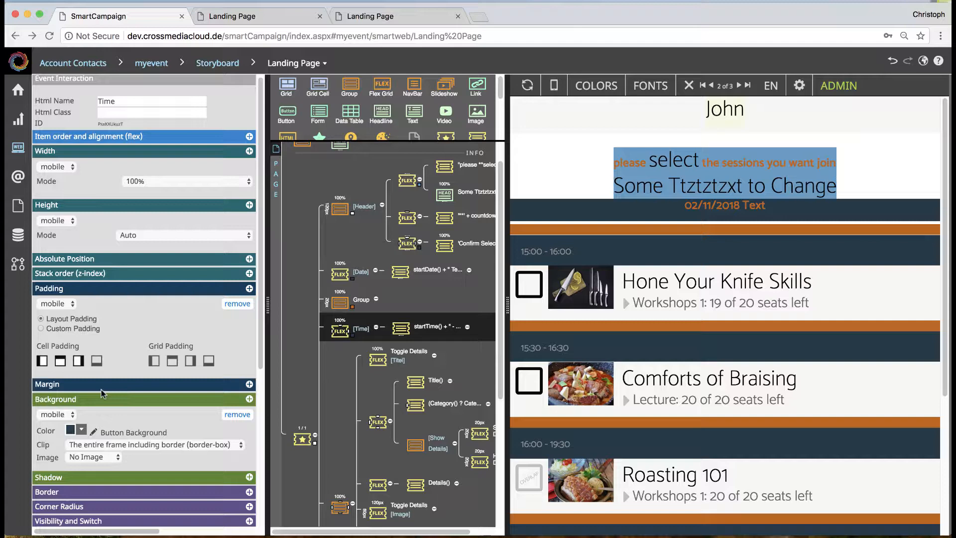
left_click(83, 429)
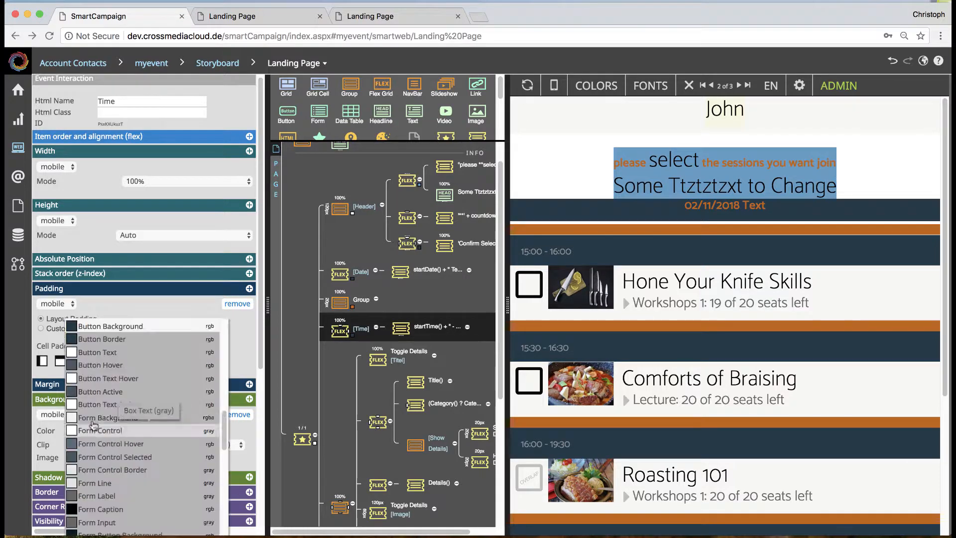
left_click(127, 496)
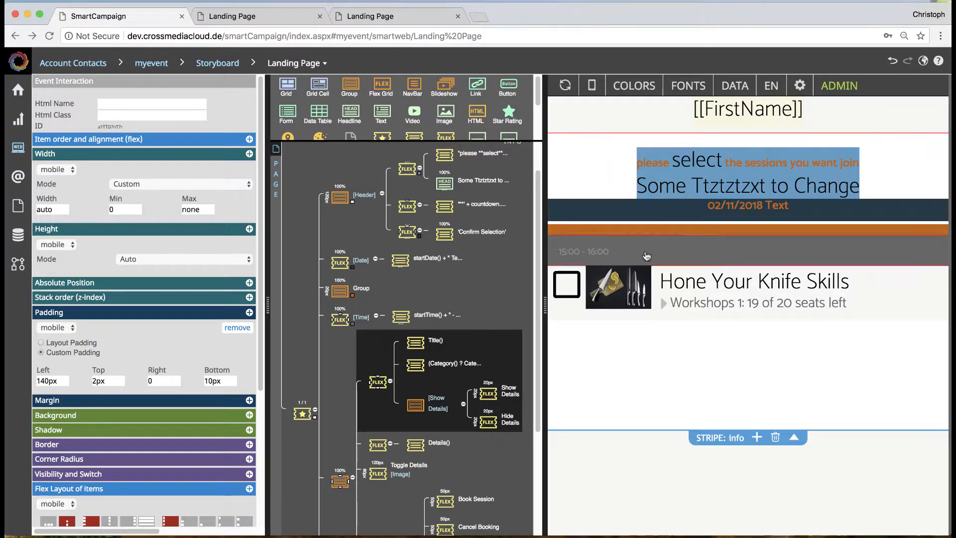
Step: Examine the session group, its Toggle Details interaction, and the data text bindings of the title and the category and seats line
scroll(408, 393, "down", 3)
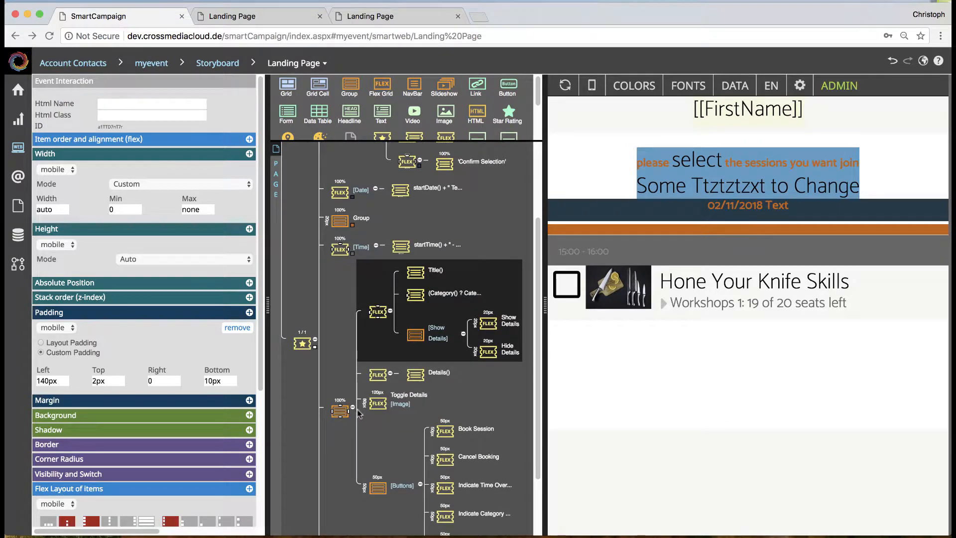
left_click(340, 411)
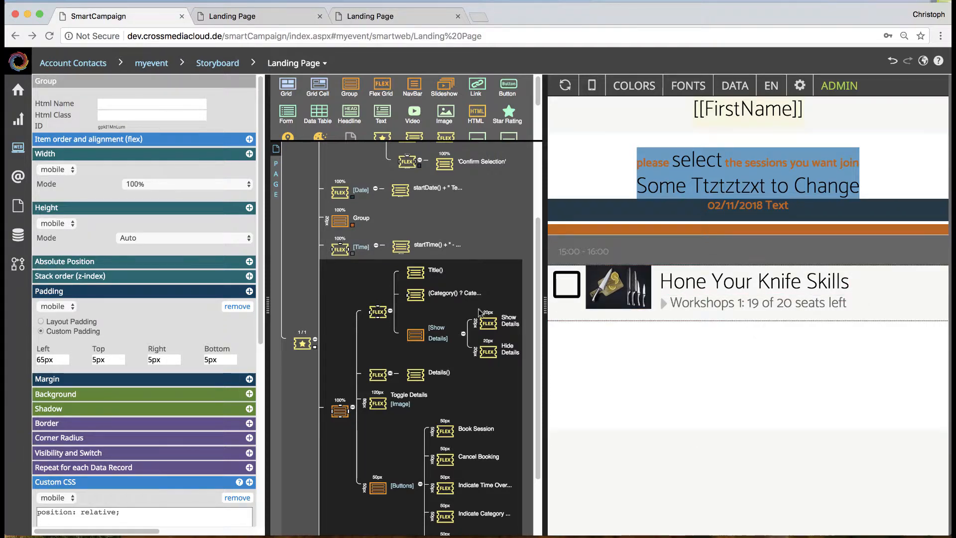
left_click(377, 311)
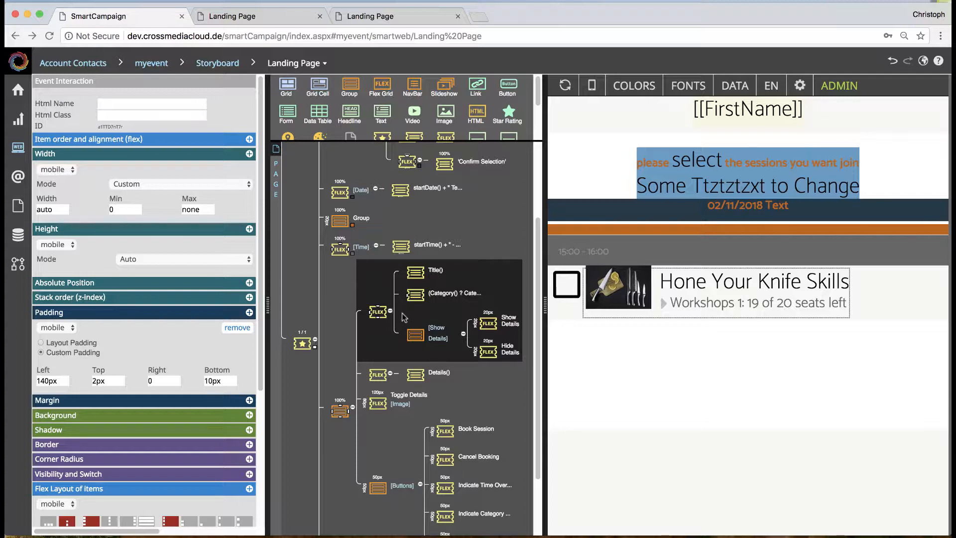
left_click(415, 272)
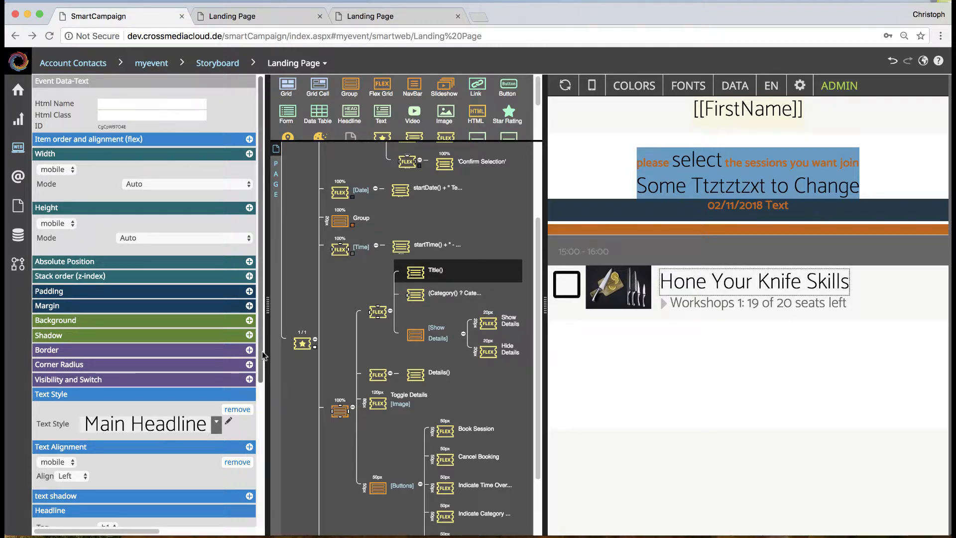
scroll(166, 394, "down", 5)
left_click(165, 400)
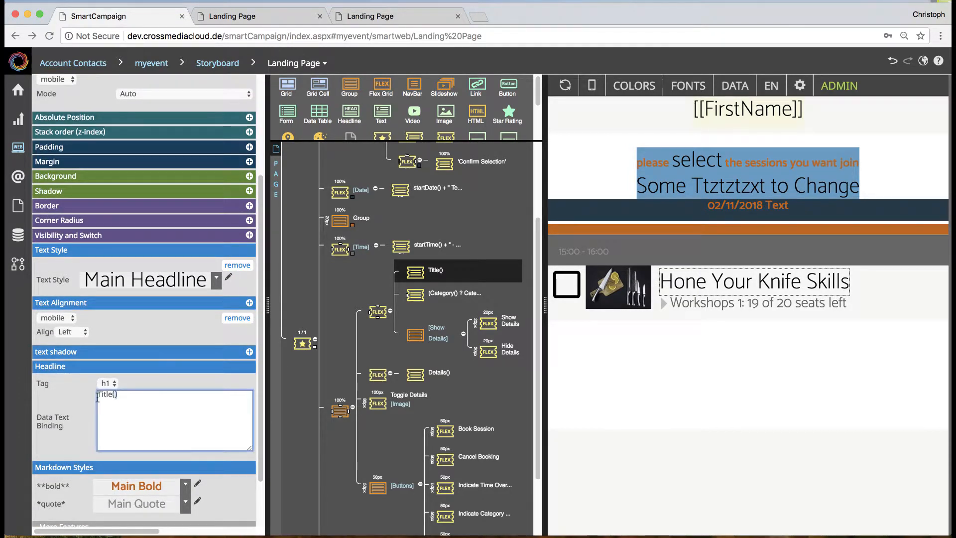
left_click(421, 294)
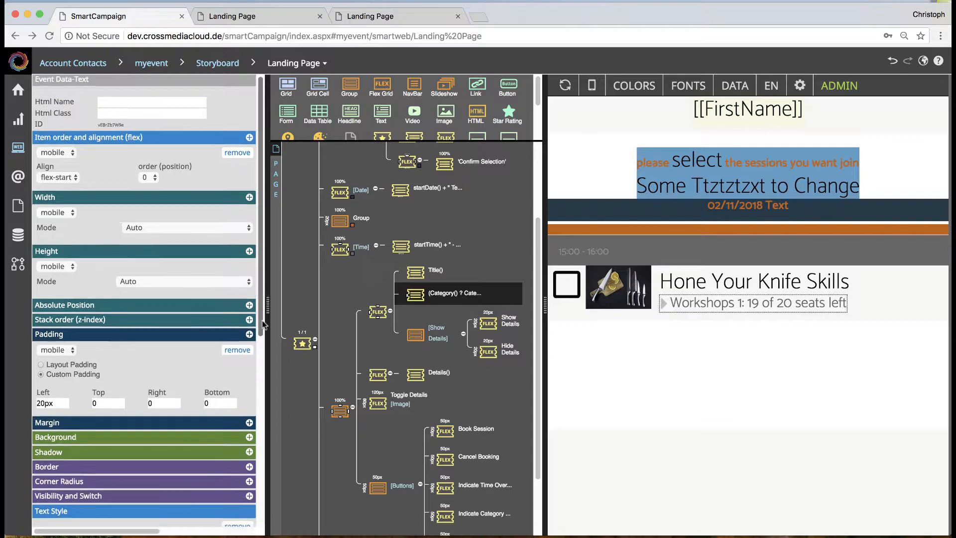
scroll(255, 468, "down", 10)
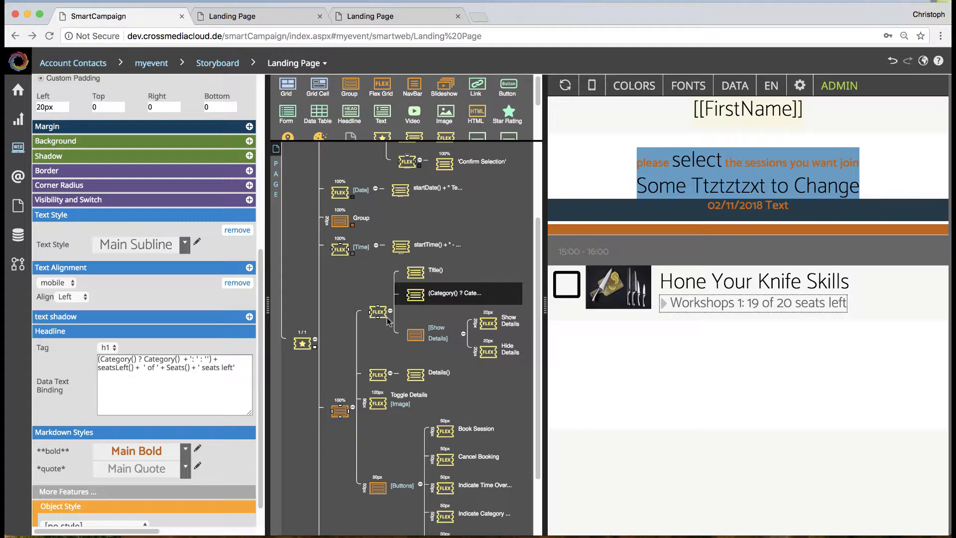
Step: Test expanding and collapsing the Hone Your Knife Skills session's details in the preview, using both the arrow and the title
left_click(302, 344)
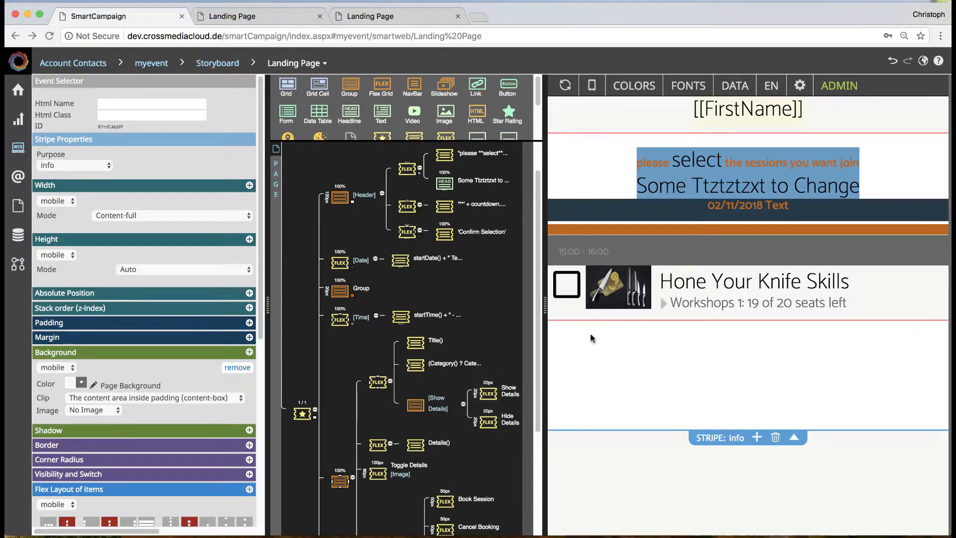
left_click(664, 303)
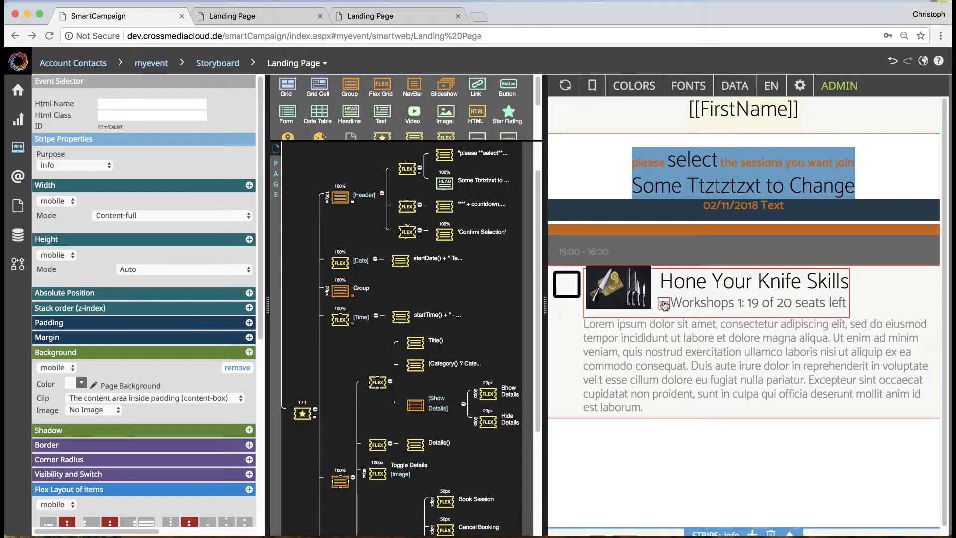
left_click(665, 305)
left_click(664, 305)
left_click(687, 288)
left_click(687, 289)
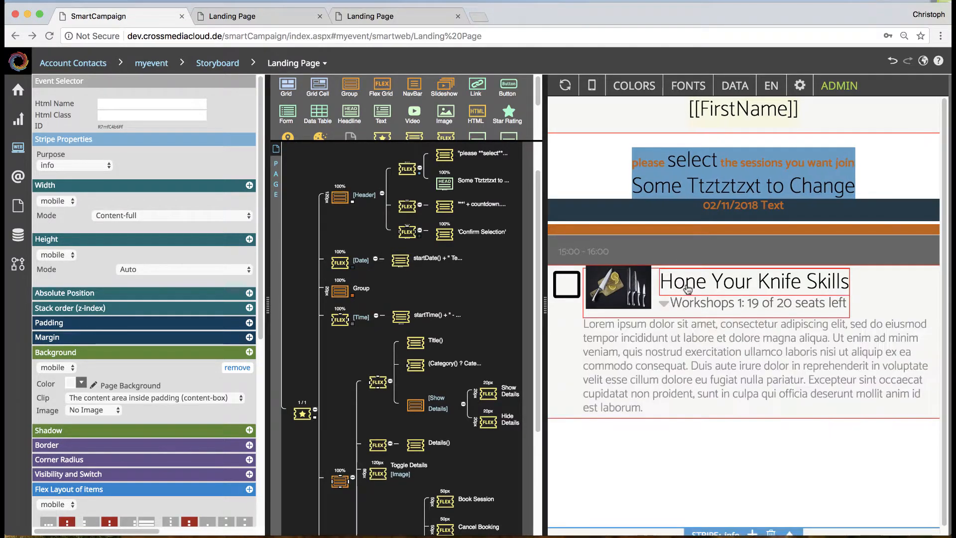
left_click(688, 289)
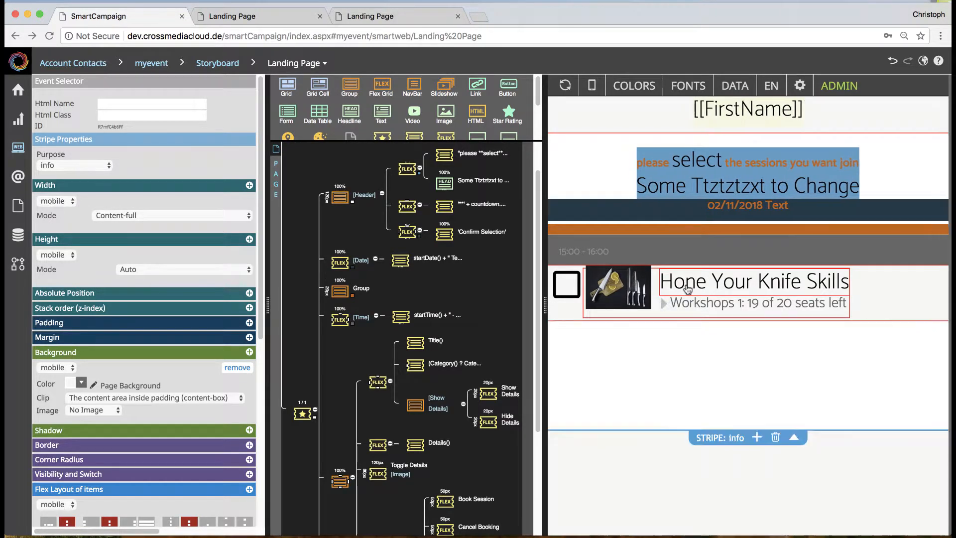
Step: Set the text style of the Details() text element to Top Bold and expand the session's details in the preview
scroll(393, 429, "down", 1)
left_click(393, 429)
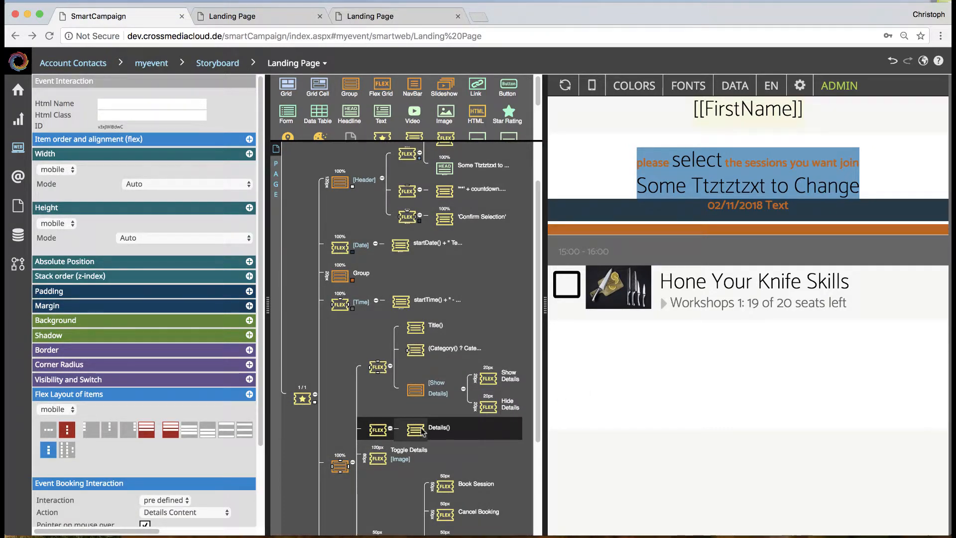
left_click(677, 291)
left_click(413, 445)
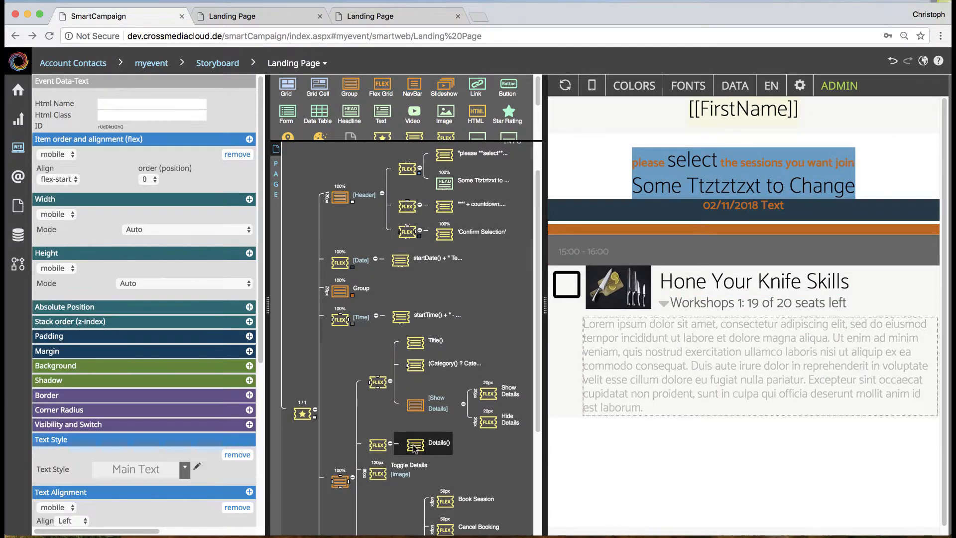
scroll(211, 448, "down", 5)
left_click(123, 378)
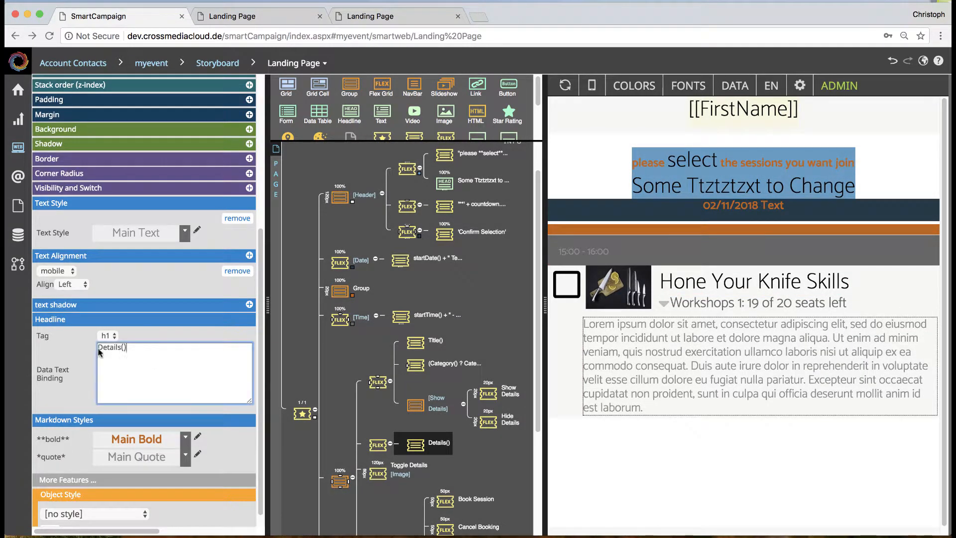
key("ctrl+a")
left_click(145, 235)
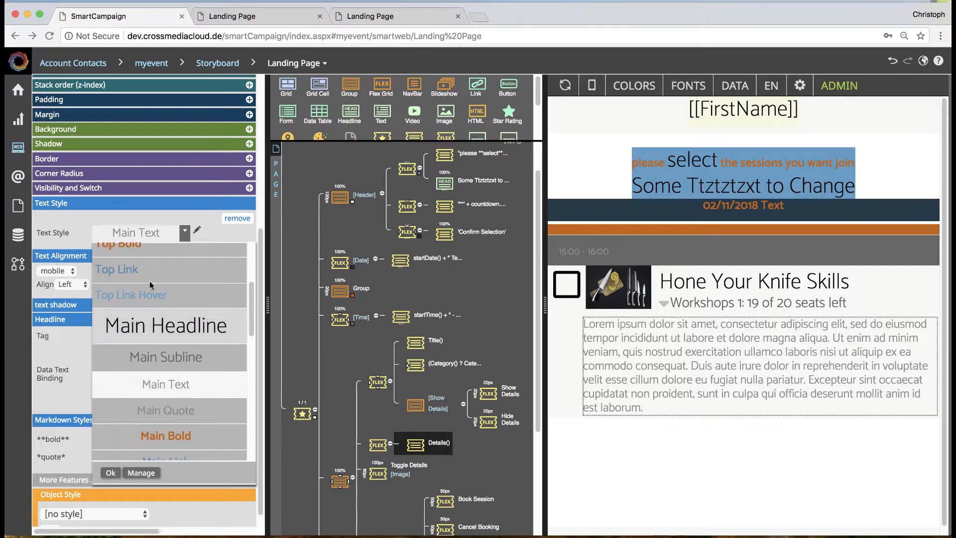
left_click(436, 388)
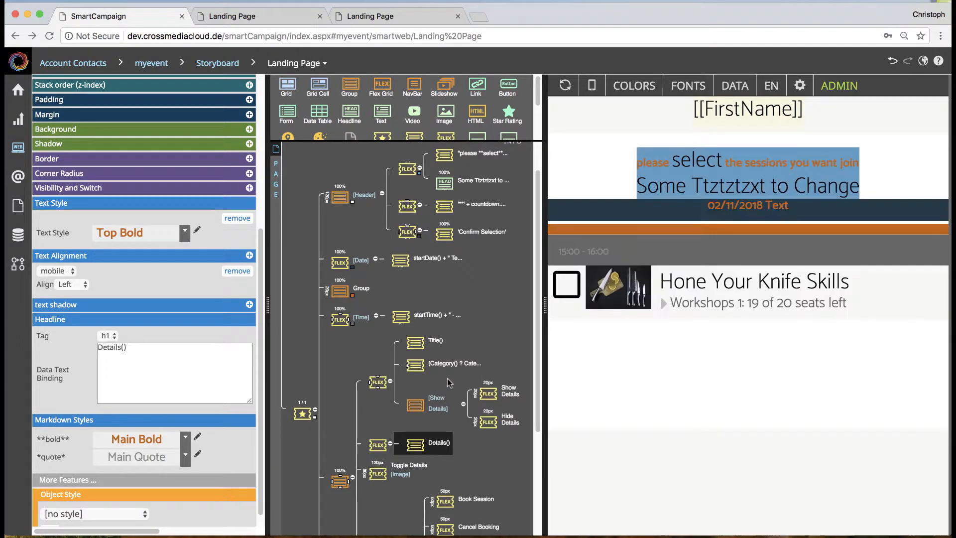
left_click(704, 281)
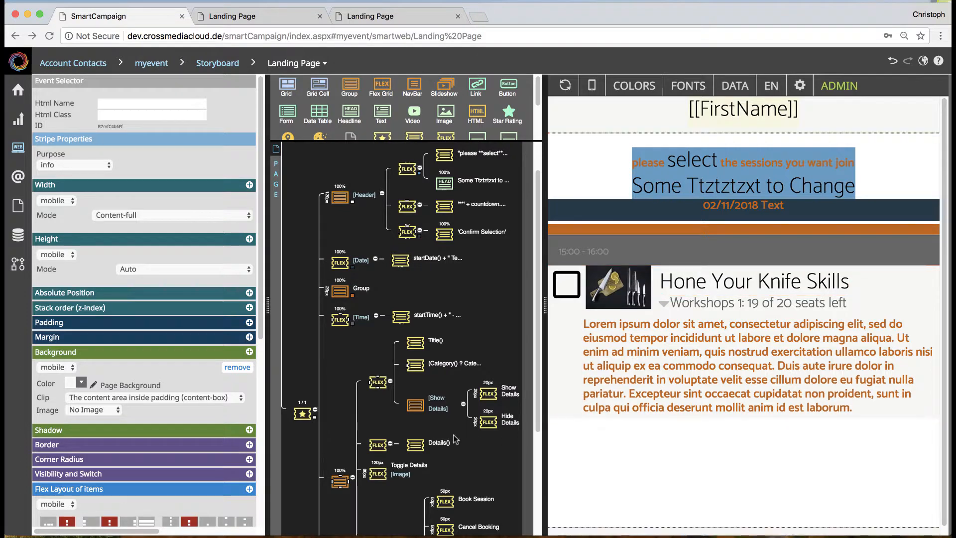
Step: Examine the session's Image interaction, including its size, position, background settings, and the predefined actions available besides Toggle Details
scroll(394, 477, "down", 1)
scroll(393, 477, "down", 1)
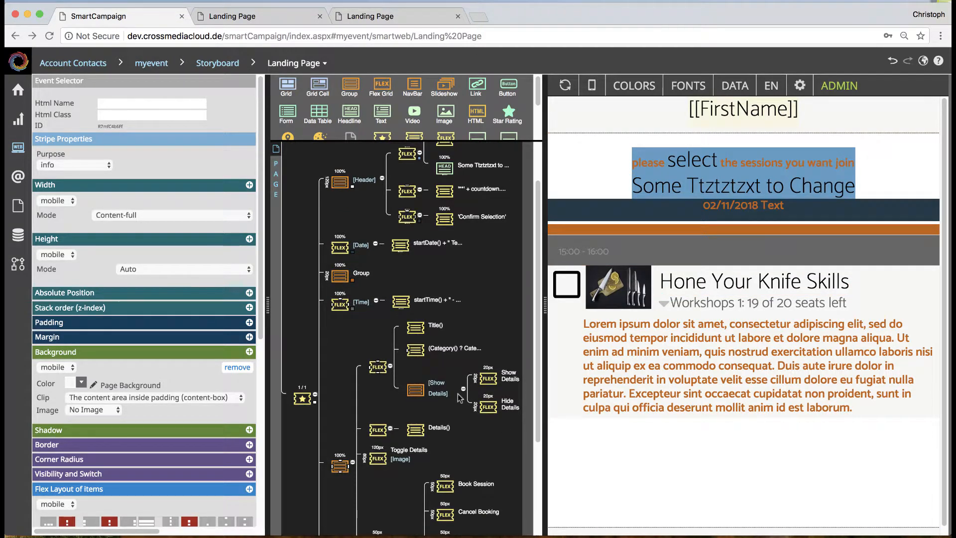
scroll(439, 449, "down", 5)
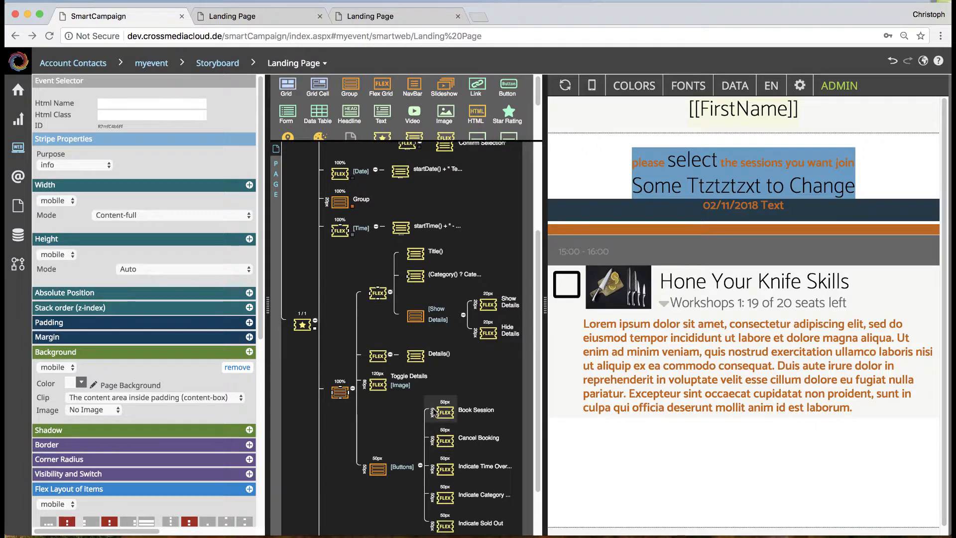
left_click(378, 385)
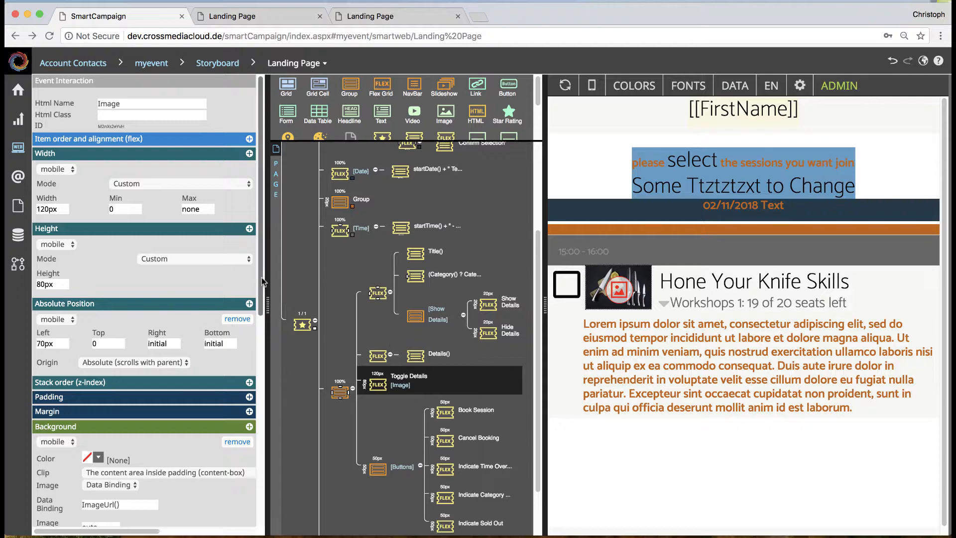
scroll(260, 298, "down", 2)
scroll(258, 321, "down", 5)
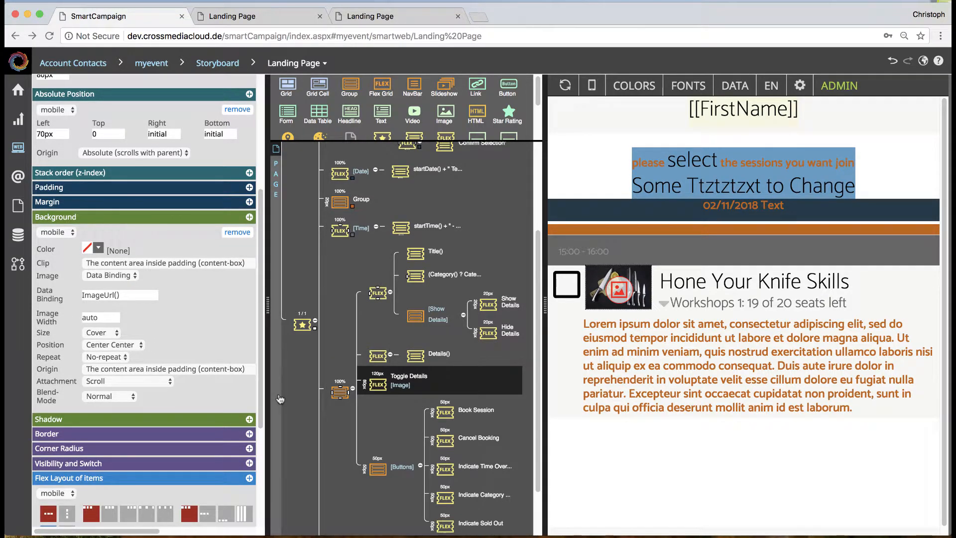
left_click_drag(261, 395, 262, 492)
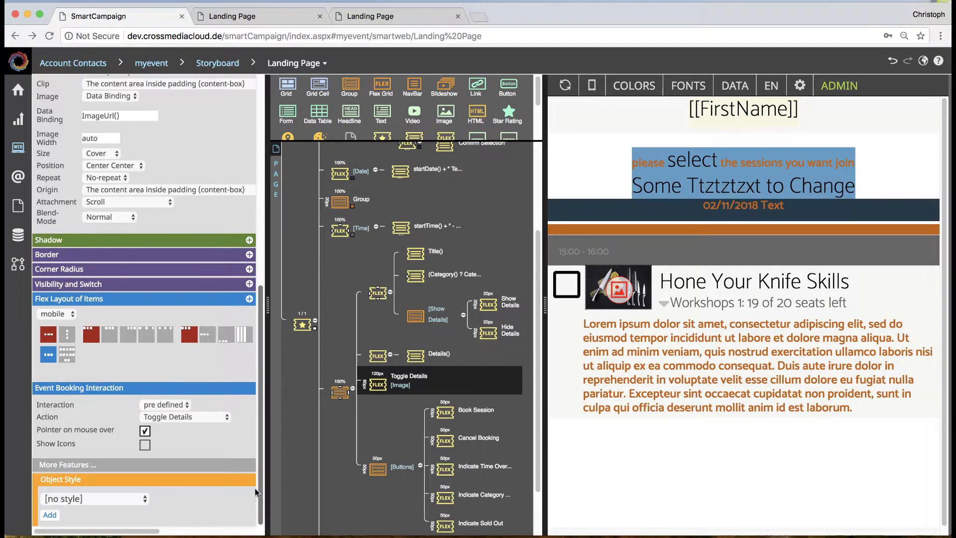
left_click(183, 417)
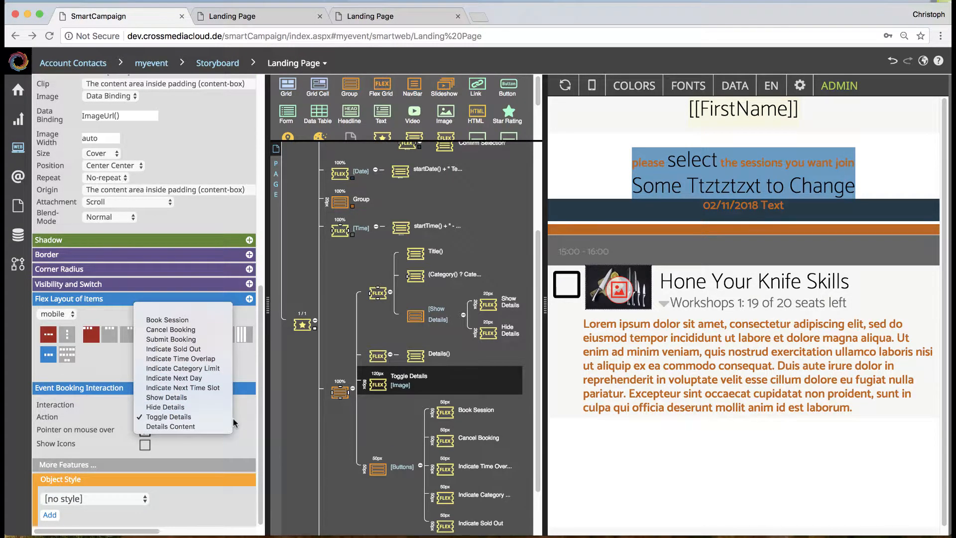
left_click(210, 417)
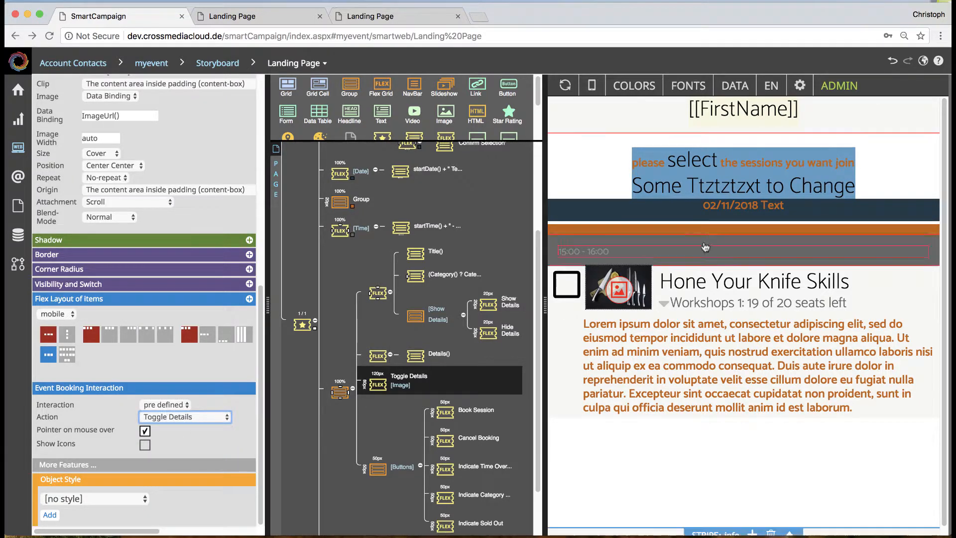
Step: Check the Details Content interaction, and inspect the Image interaction's background image source options and its ImageUrl() data binding
left_click(646, 276)
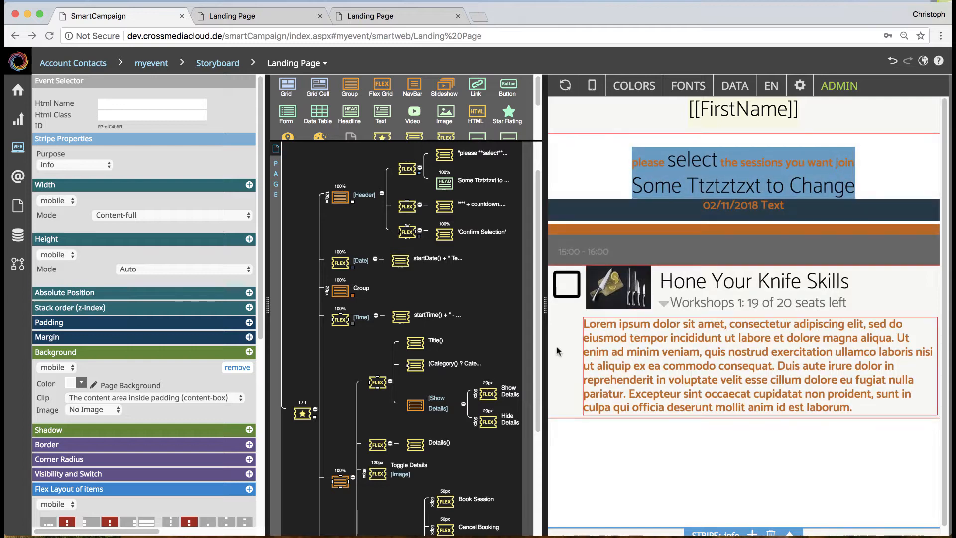
left_click(376, 443)
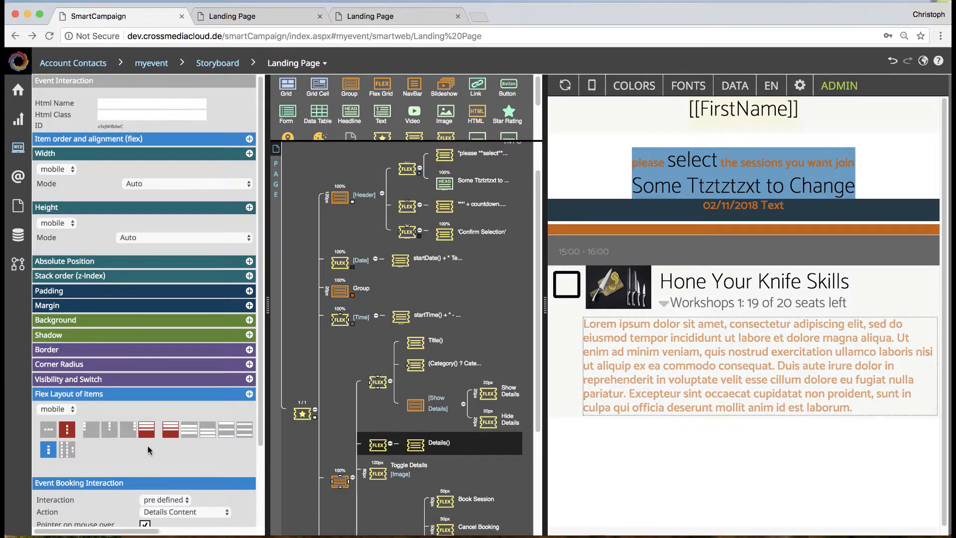
scroll(377, 349, "down", 3)
left_click(377, 321)
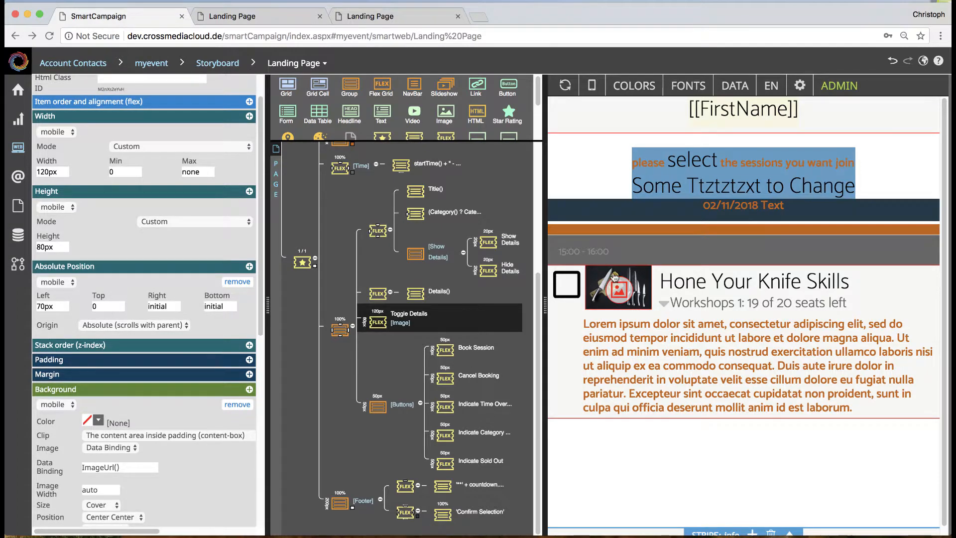
scroll(104, 304, "down", 2)
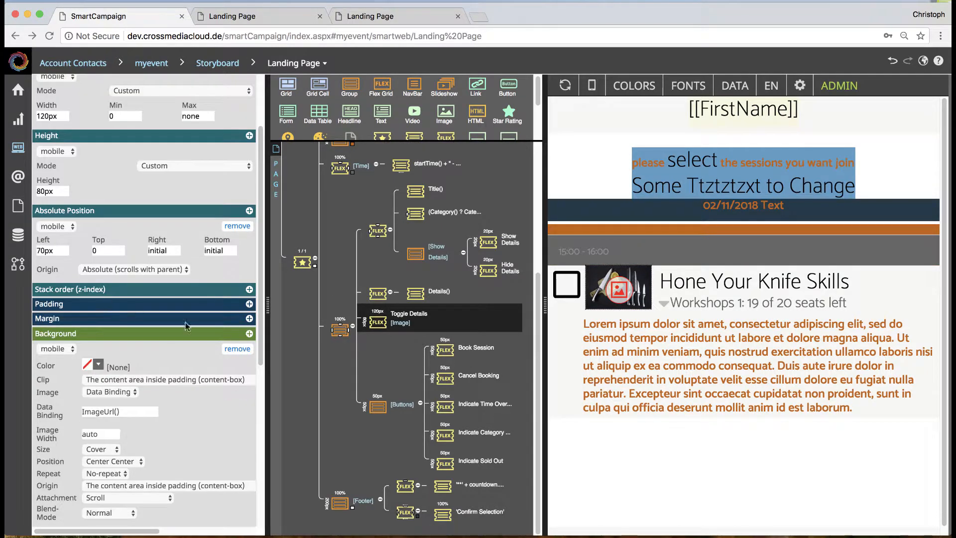
scroll(207, 340, "down", 1)
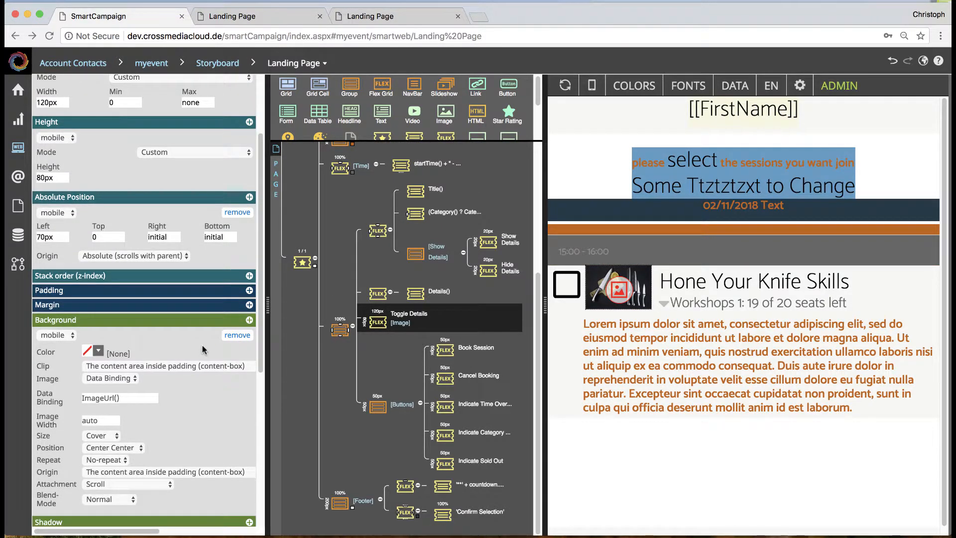
scroll(203, 350, "down", 1)
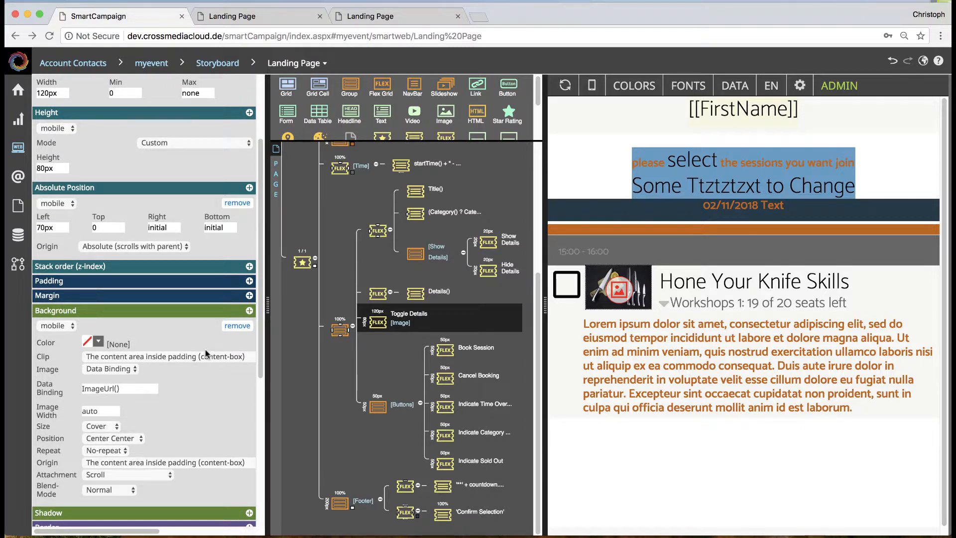
left_click(135, 370)
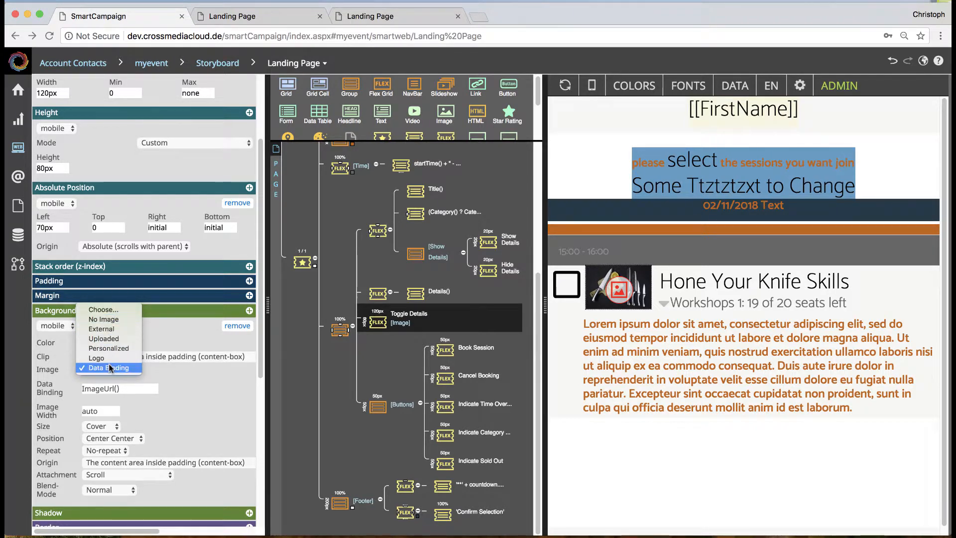
left_click(158, 380)
left_click_drag(125, 388, 84, 390)
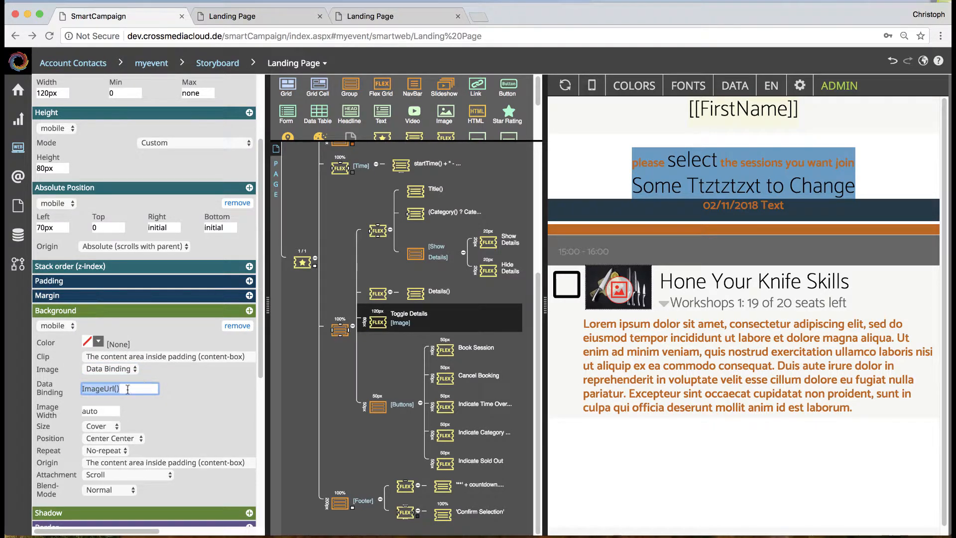
left_click(127, 390)
Step: View the ImageUrl column in the EventSessions database, and return to the landing page's ImageUrl() binding
left_click(18, 234)
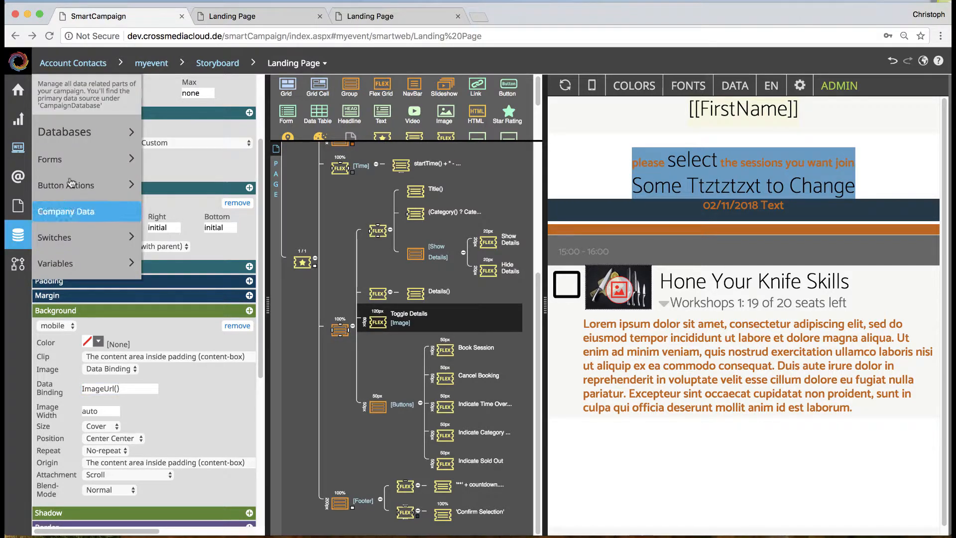
mouse_move(84, 159)
mouse_move(113, 124)
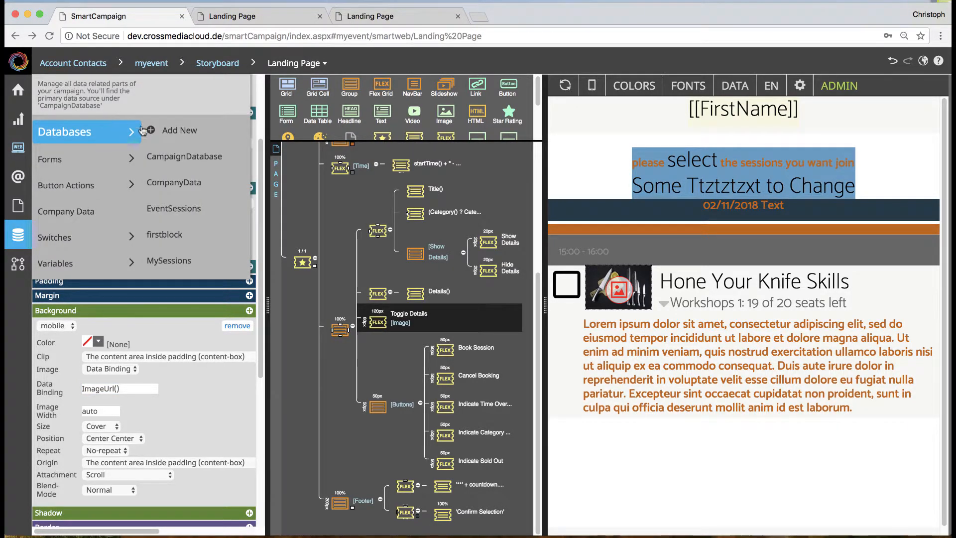
left_click(181, 211)
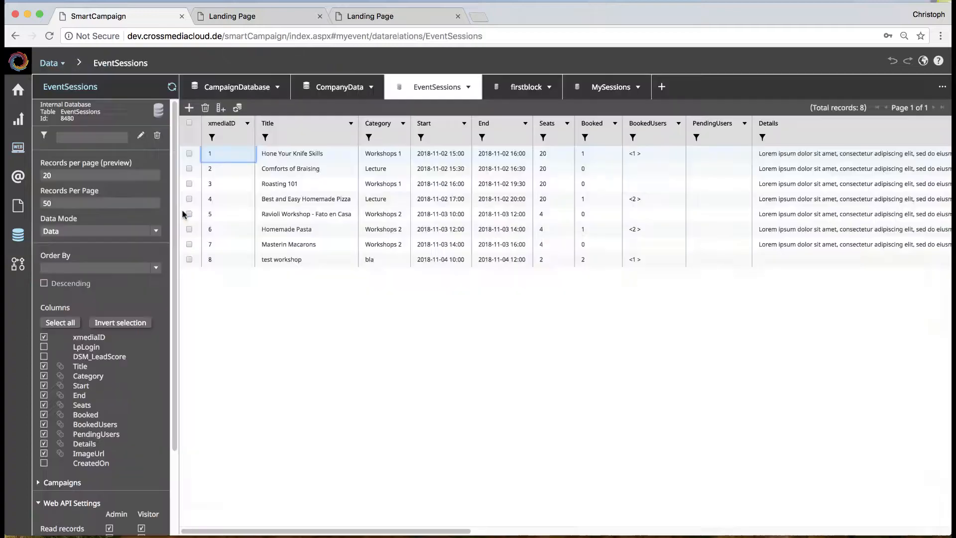
left_click_drag(426, 532, 929, 506)
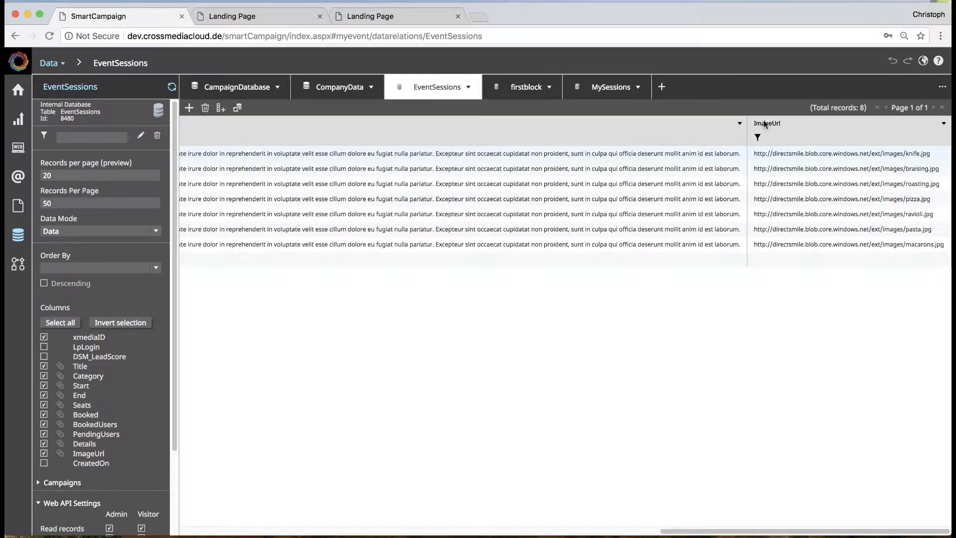
left_click(15, 36)
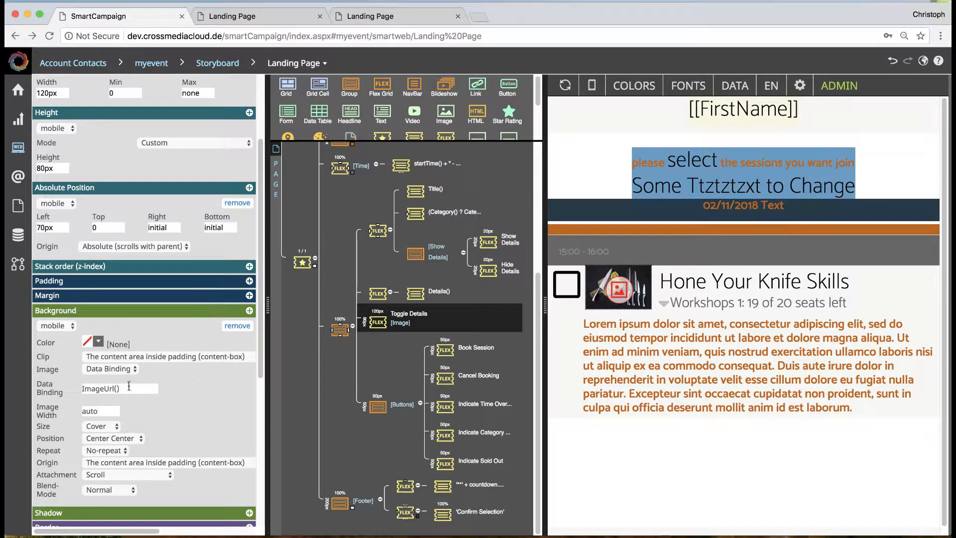
left_click_drag(122, 389, 78, 392)
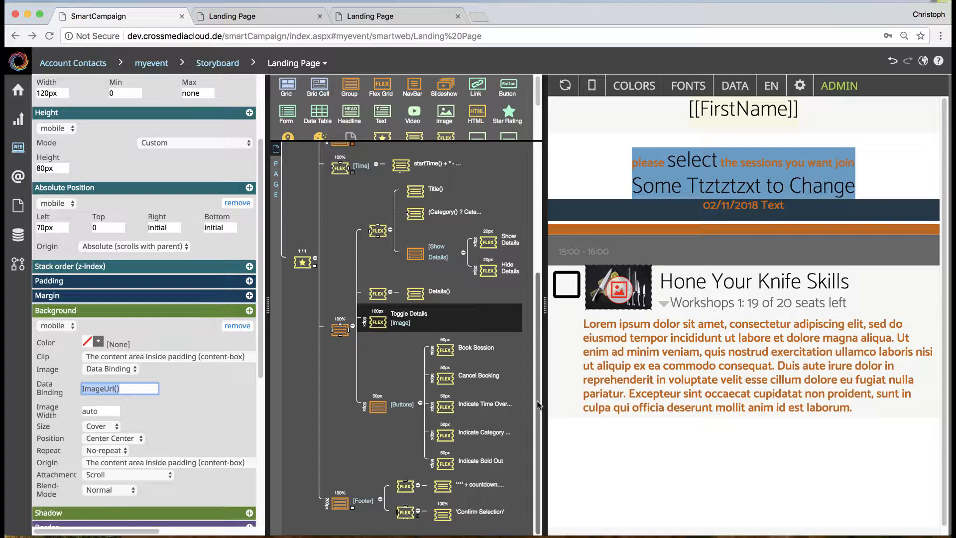
Step: Select the Book Session interaction in the Buttons group, and enlarge the element palette and the page structure area
left_click(377, 408)
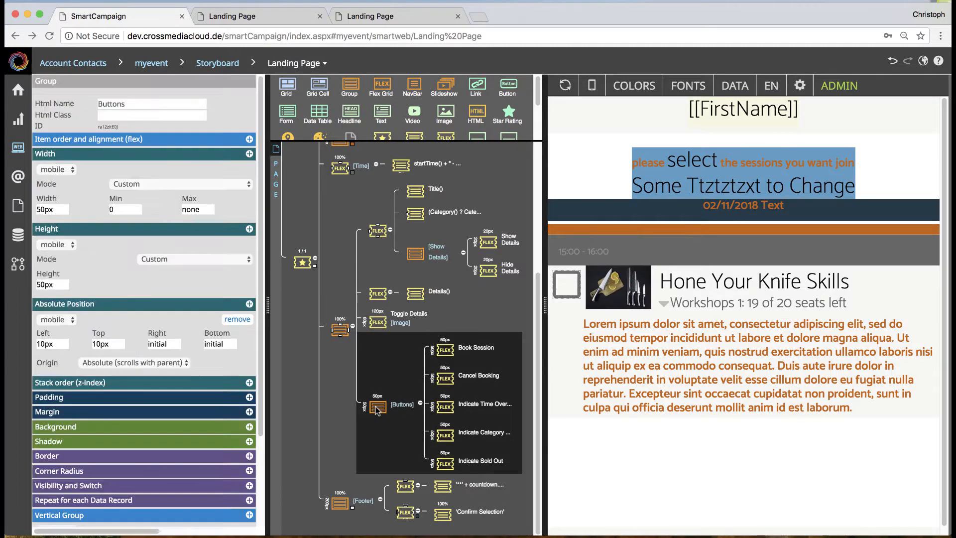
left_click(448, 351)
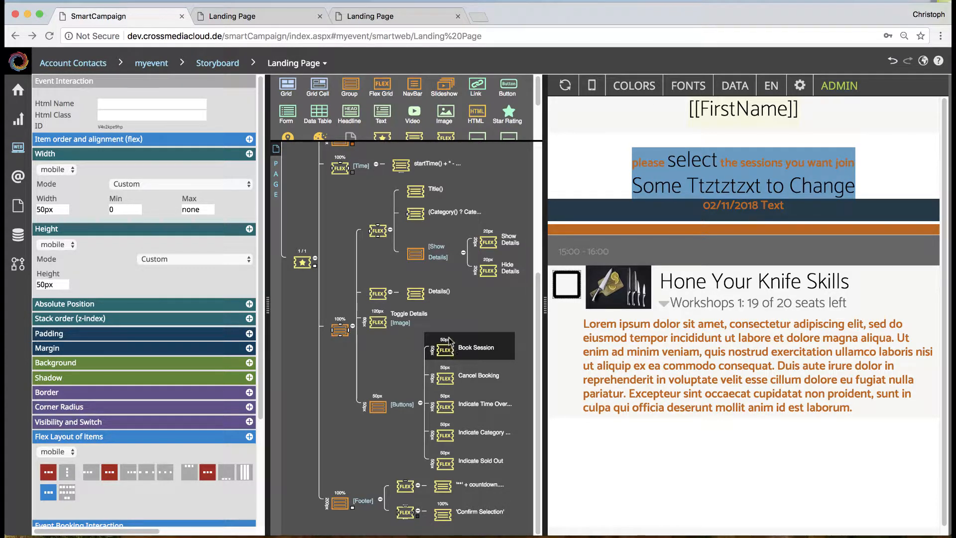
left_click_drag(499, 141, 497, 162)
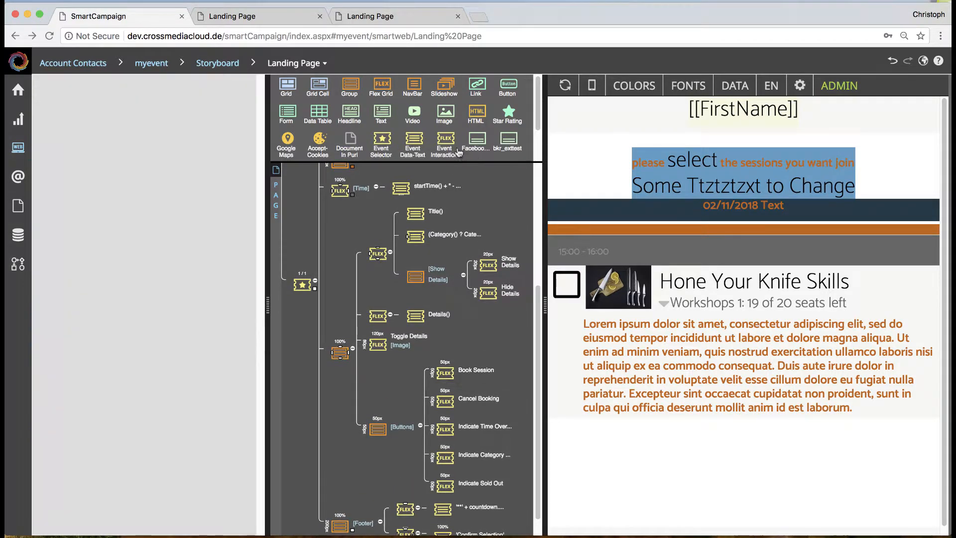
left_click(448, 372)
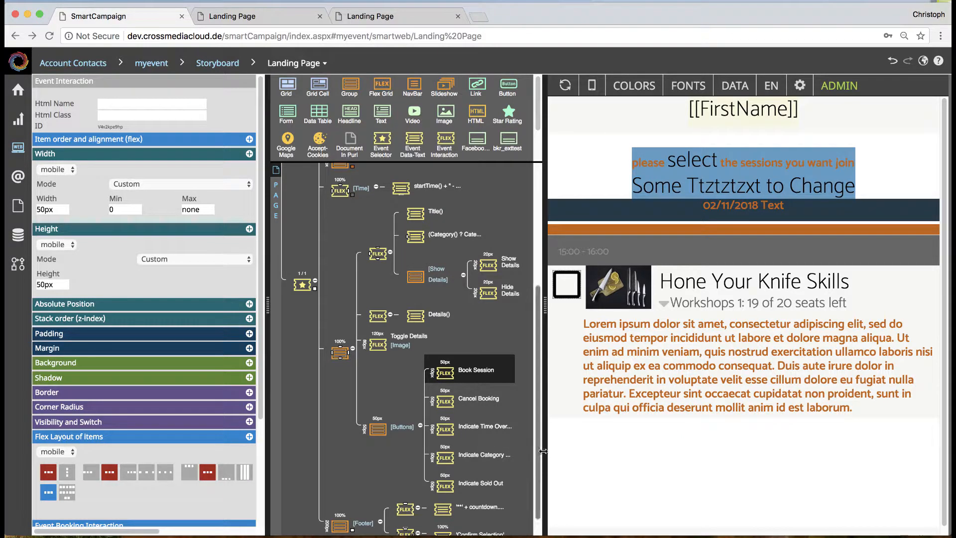
left_click_drag(545, 452, 571, 454)
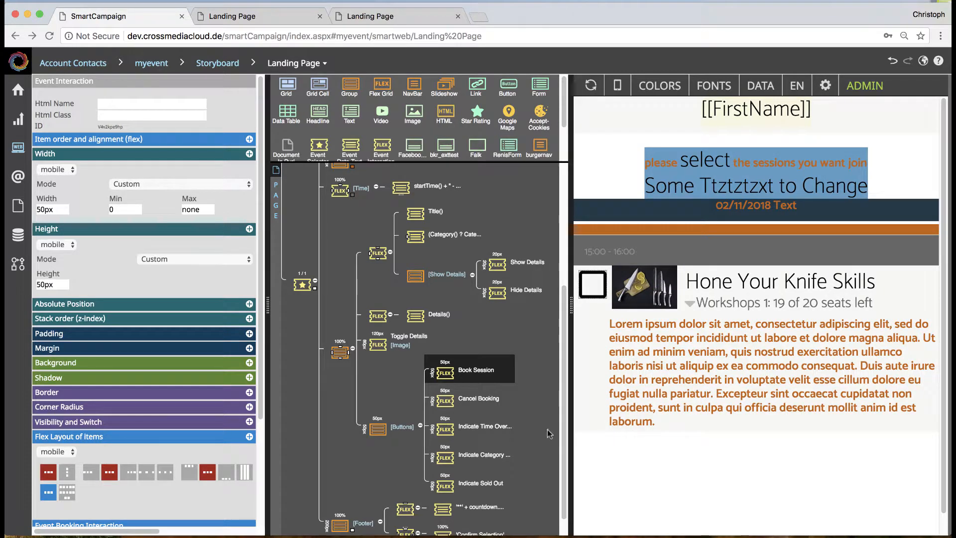
Step: Examine the Book Session interaction's event booking settings, including the available interaction types and predefined actions
scroll(553, 428, "down", 1)
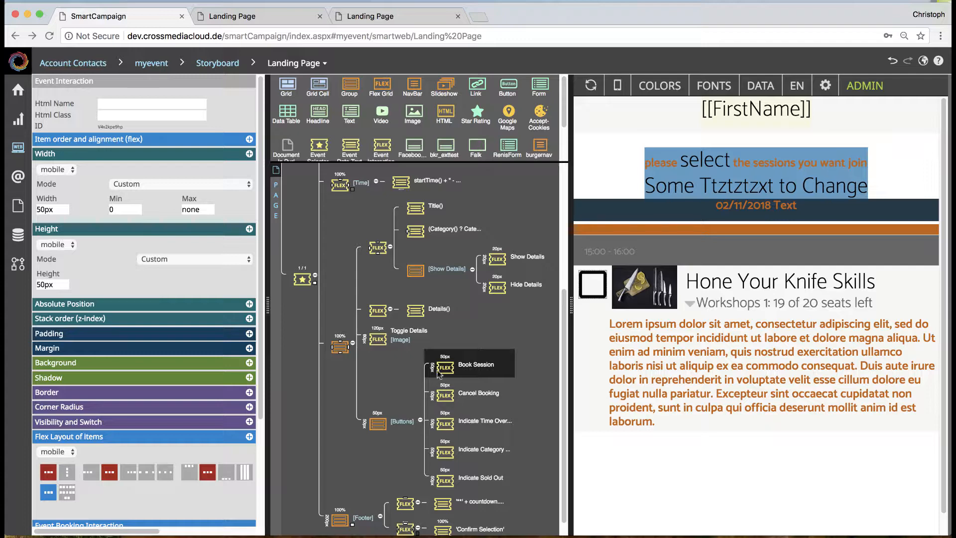
scroll(261, 493, "down", 5)
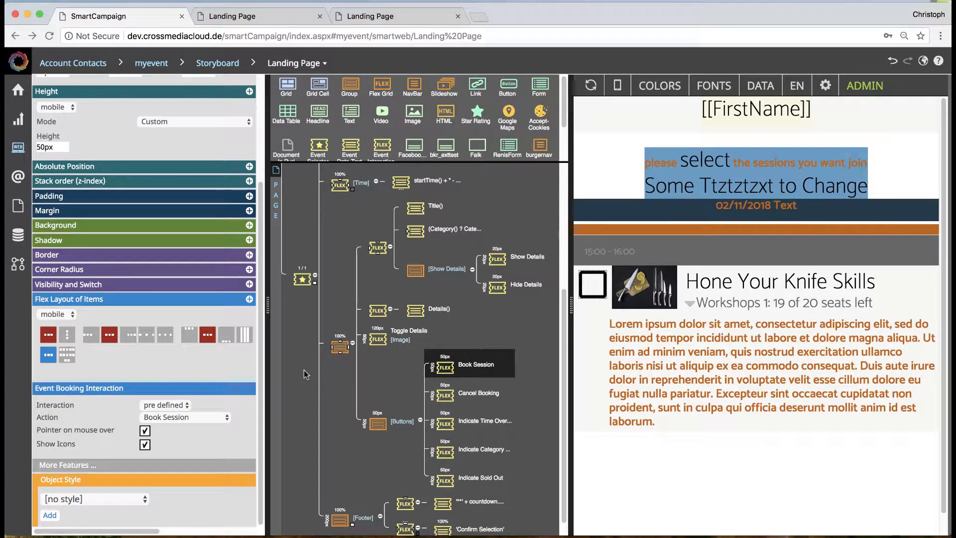
left_click(170, 402)
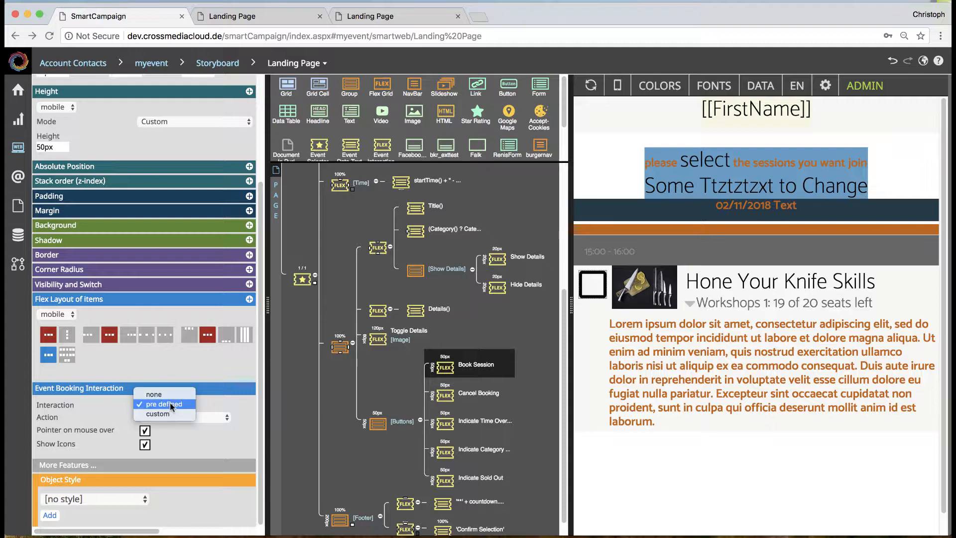
left_click(169, 402)
left_click(181, 417)
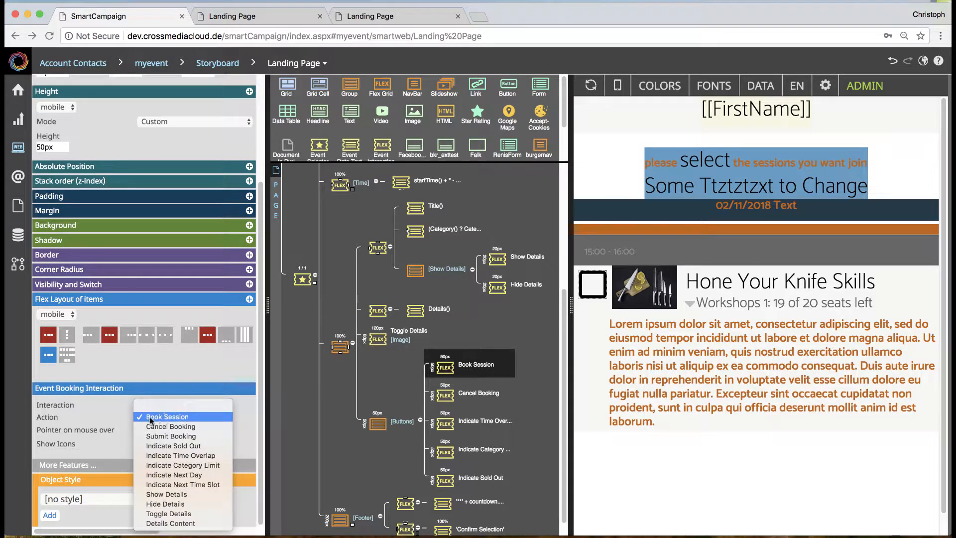
left_click(240, 420)
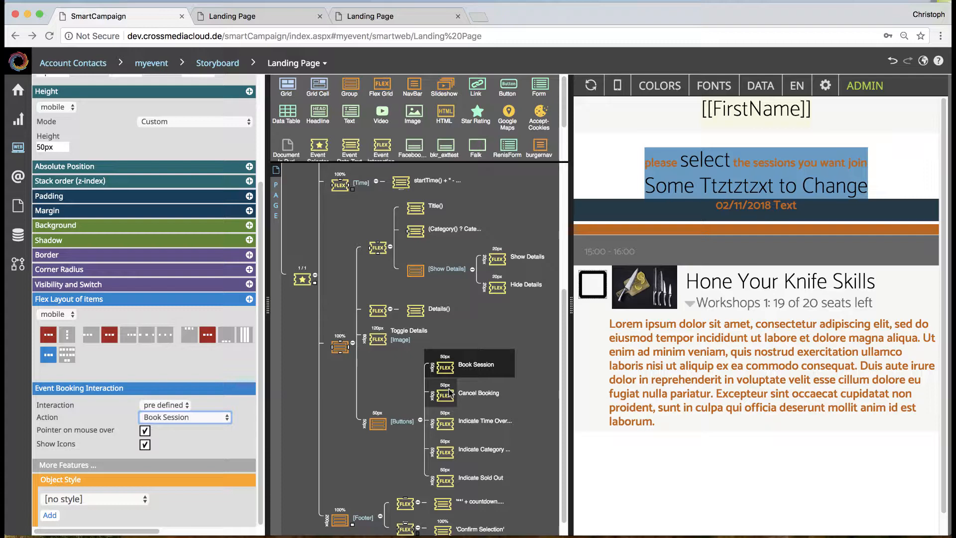
Step: Test booking and cancelling the Hone Your Knife Skills session twice in the preview, and return to the Buttons group in the page structure
left_click(587, 280)
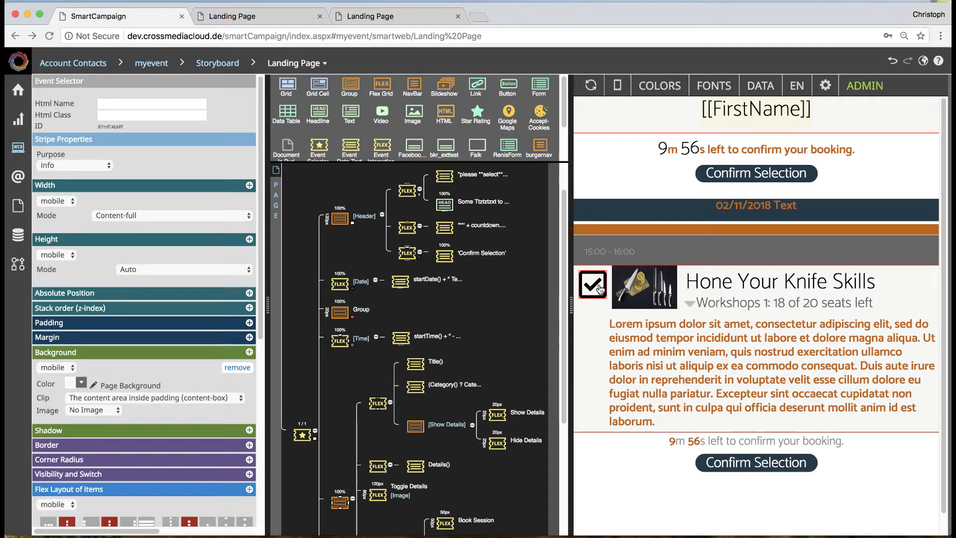
left_click(599, 288)
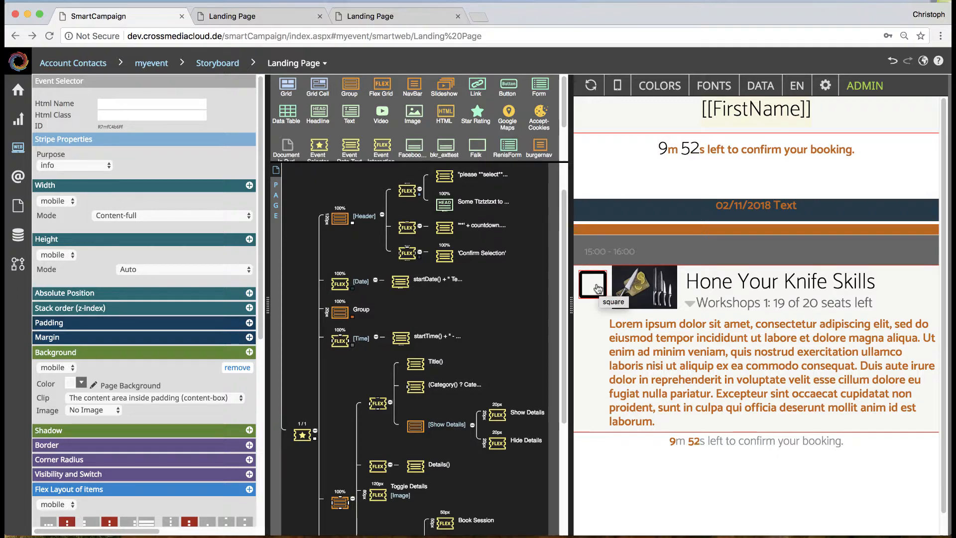
left_click(597, 287)
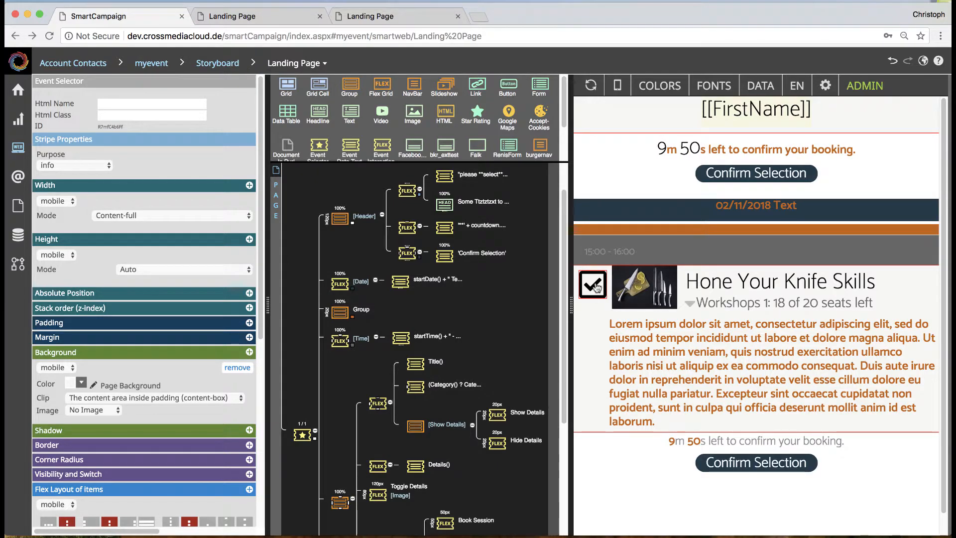
left_click(597, 287)
scroll(399, 418, "down", 5)
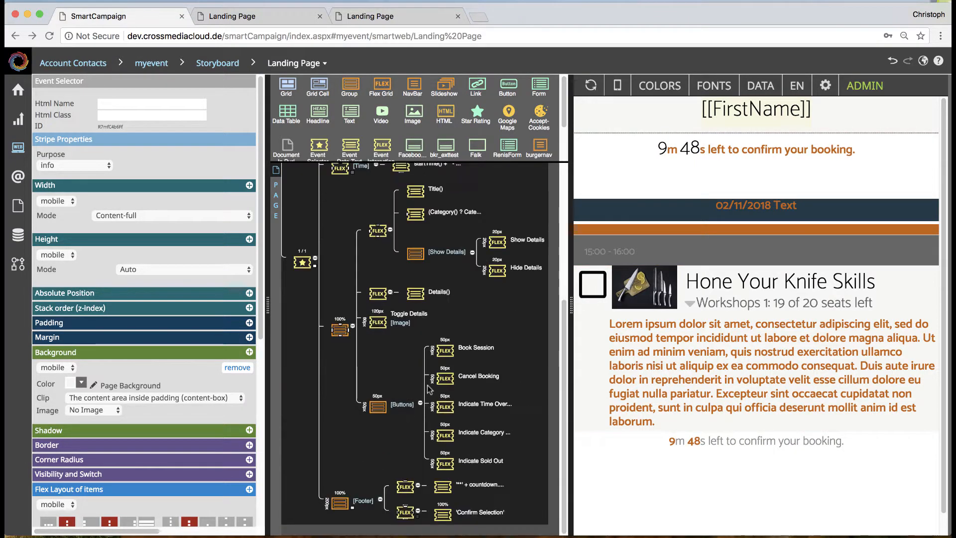
Step: Add a background to the Cancel Booking interaction in the Buttons group, and set its image source to Uploaded
left_click(441, 348)
left_click(439, 374)
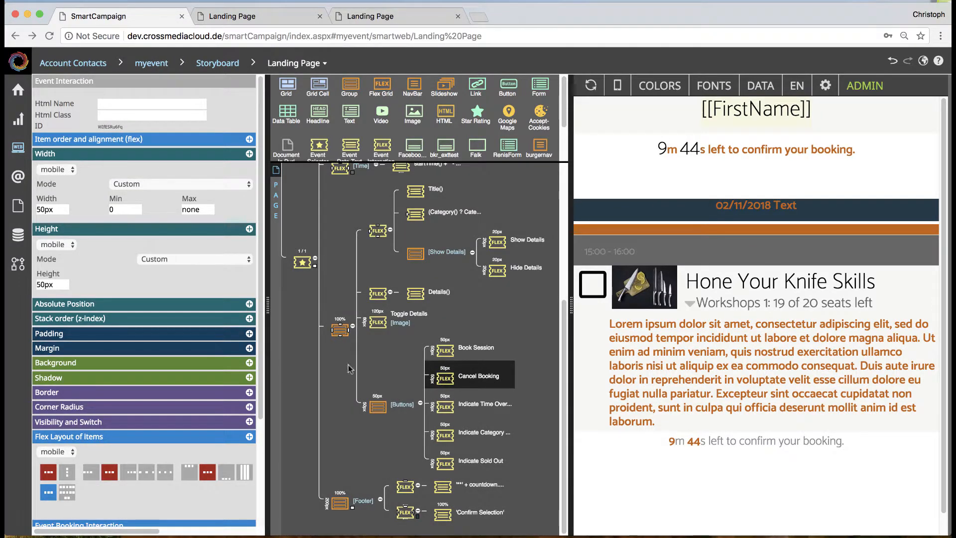
left_click(250, 363)
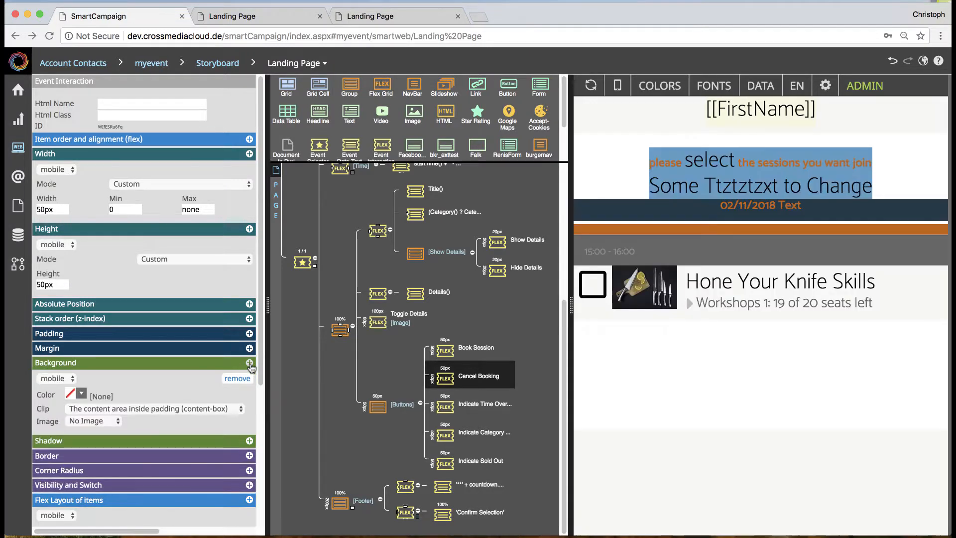
left_click(83, 394)
scroll(83, 394, "up", 10)
left_click(248, 395)
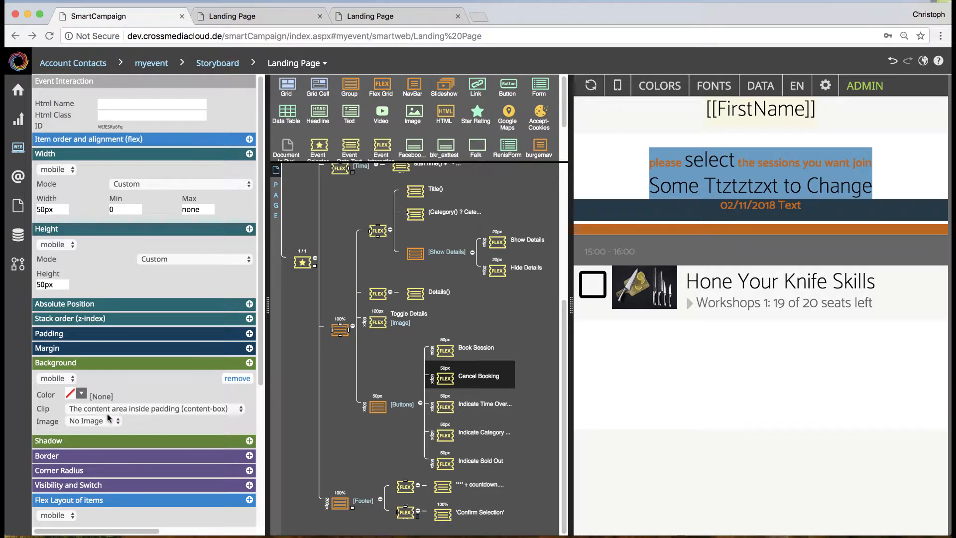
left_click(106, 417)
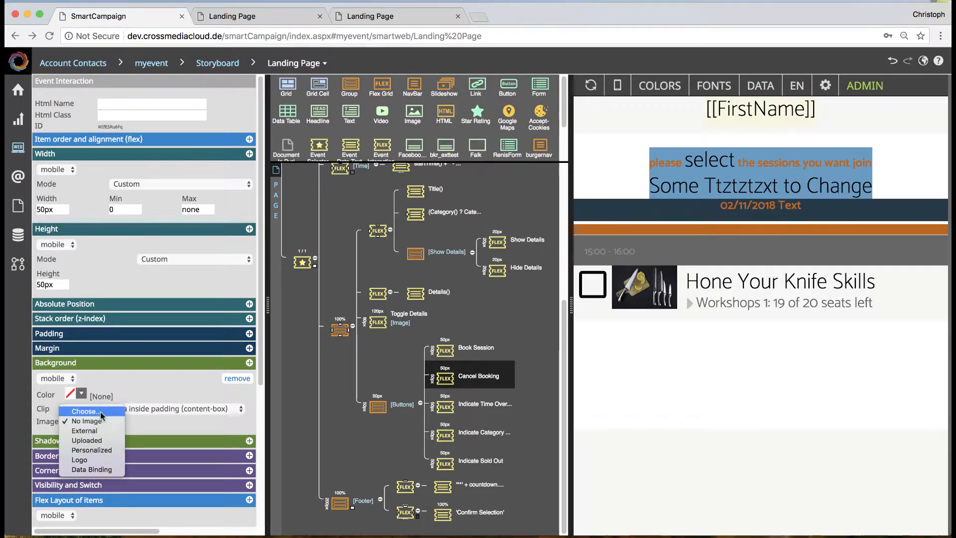
left_click(98, 441)
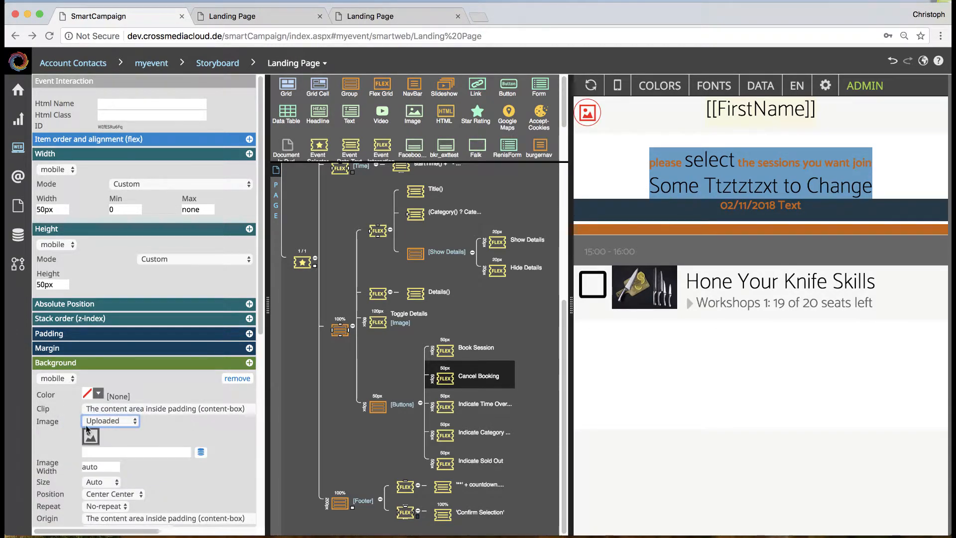
Step: Use HouseCube.jpg as the Cancel Booking background image, and test booking and cancelling the Hone Your Knife Skills session in the preview
left_click(90, 438)
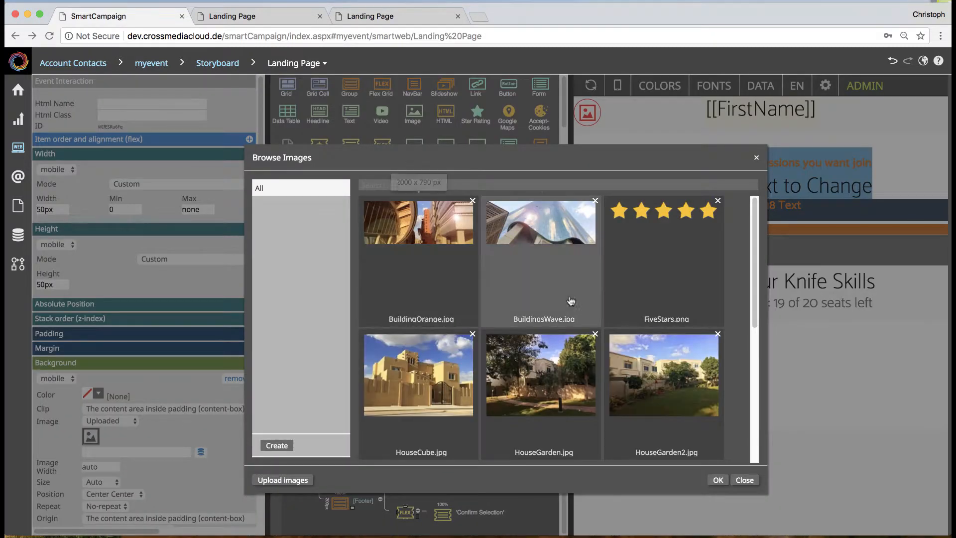
scroll(578, 382, "down", 5)
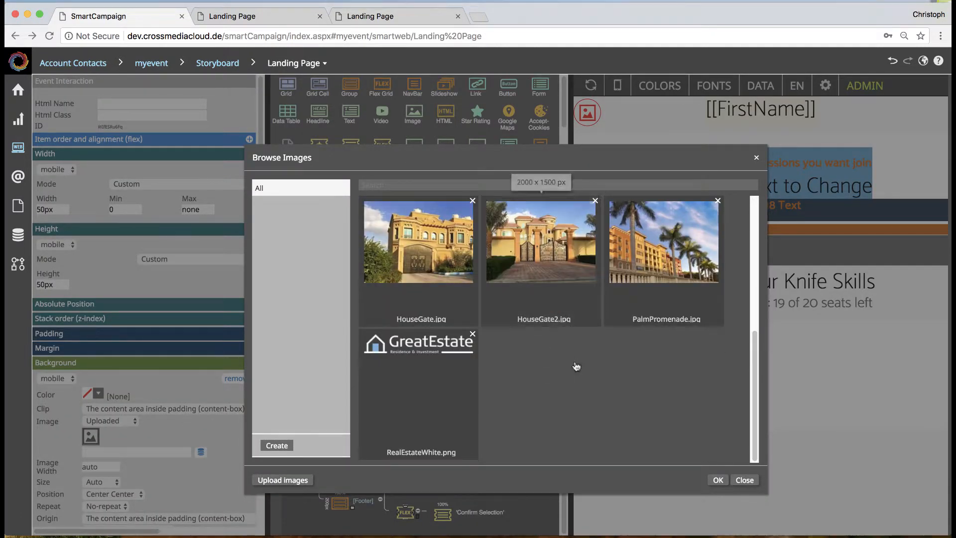
scroll(572, 358, "up", 5)
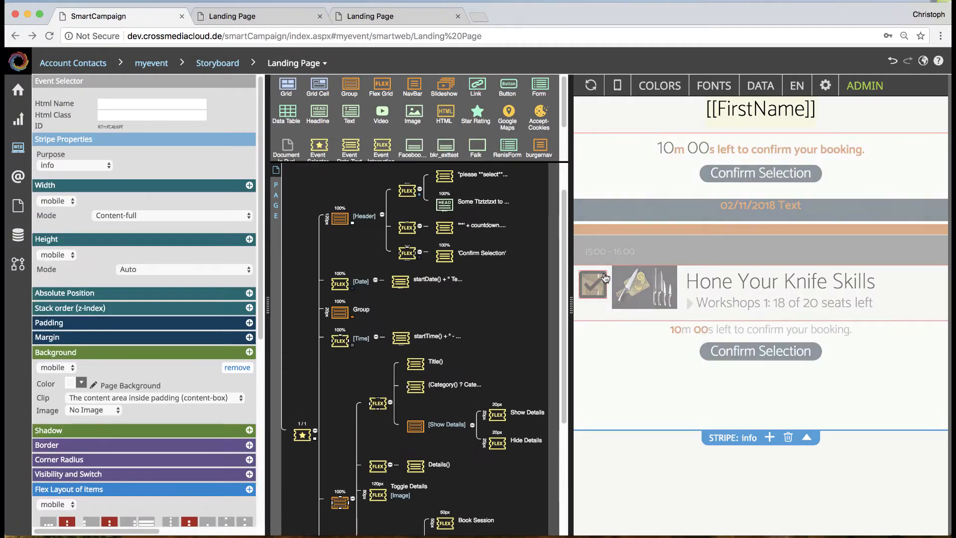
left_click(594, 296)
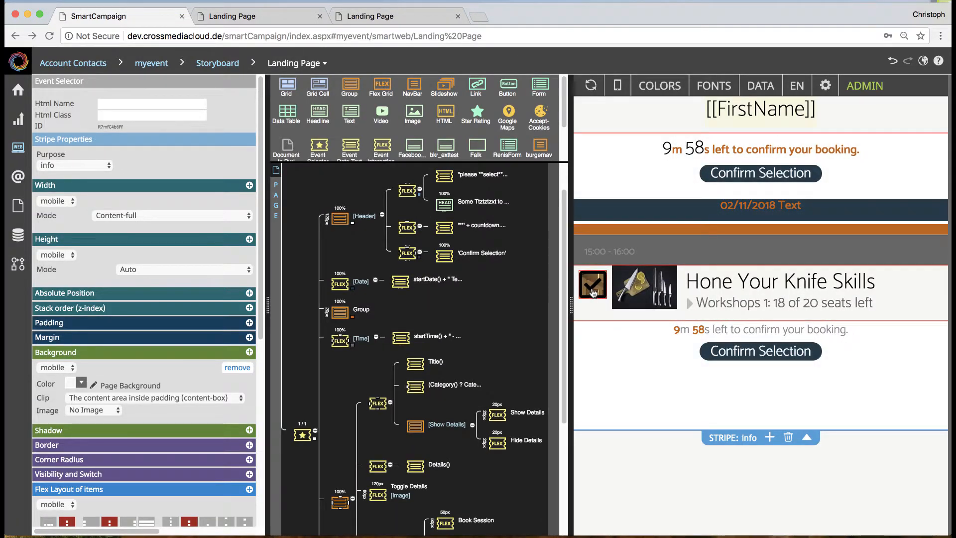
left_click(593, 293)
Step: Turn off Show Icons for the Cancel Booking interaction, and book the Hone Your Knife Skills session in the preview
scroll(456, 411, "down", 1)
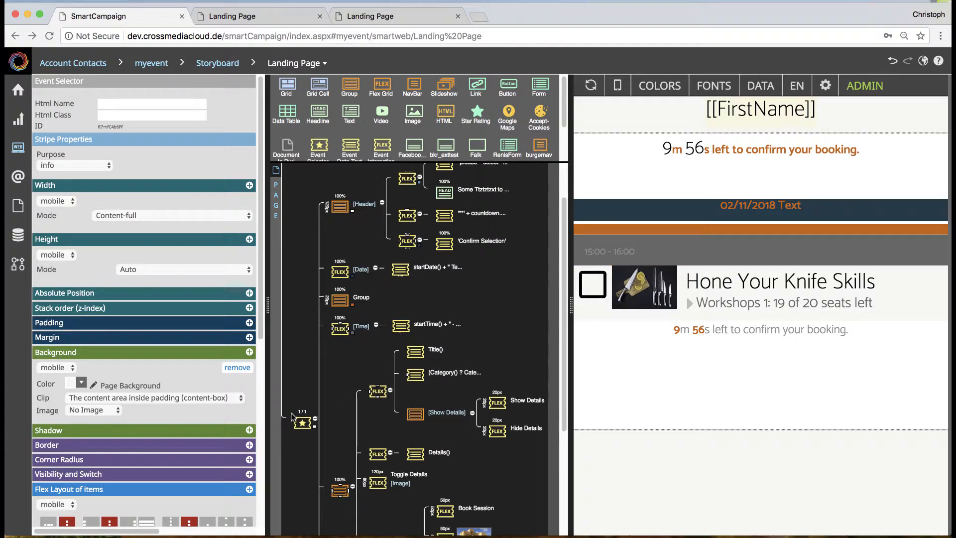
scroll(456, 411, "down", 5)
left_click(473, 376)
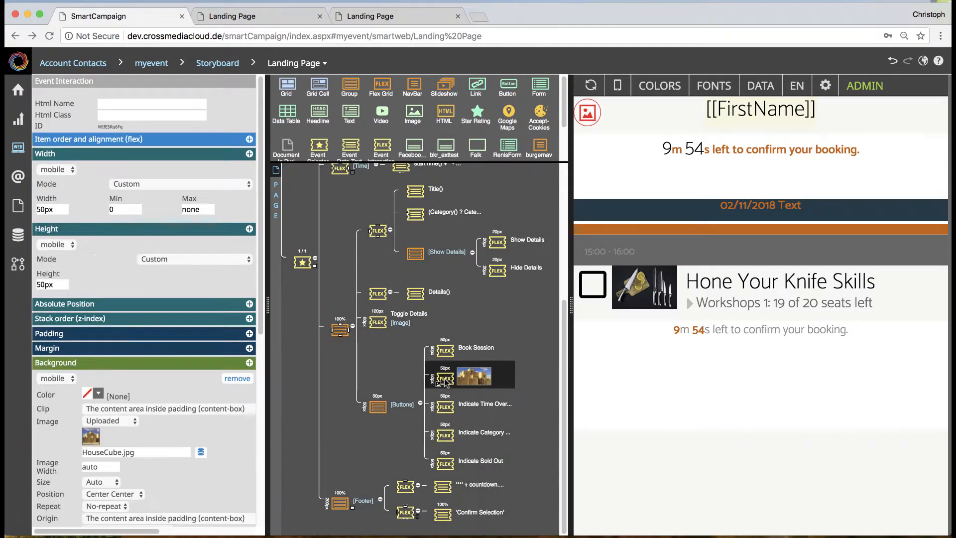
scroll(226, 441, "down", 3)
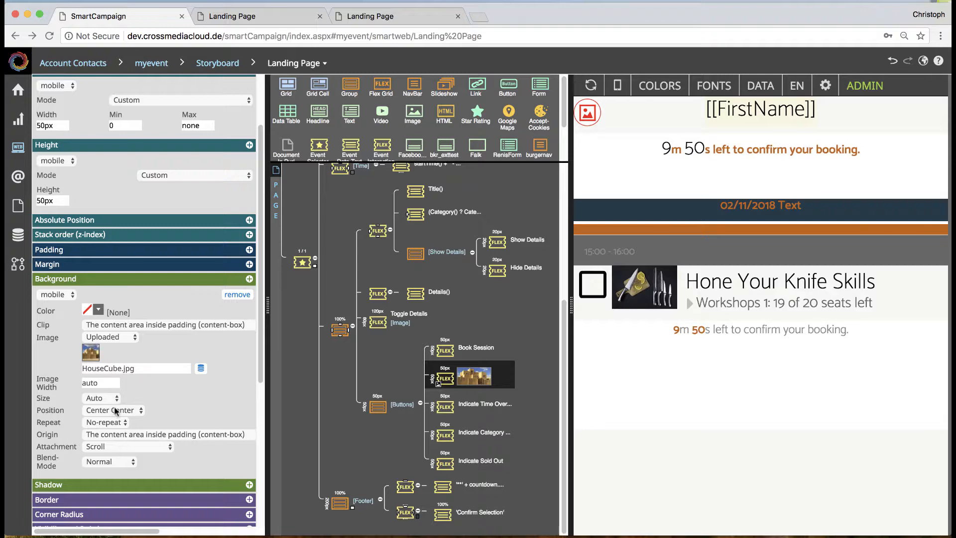
scroll(102, 205, "up", 1)
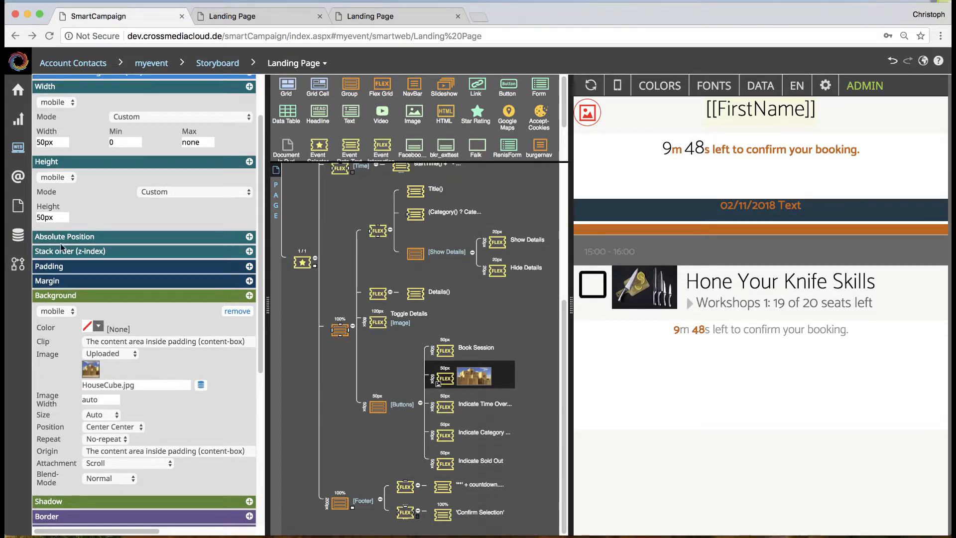
scroll(139, 451, "down", 9)
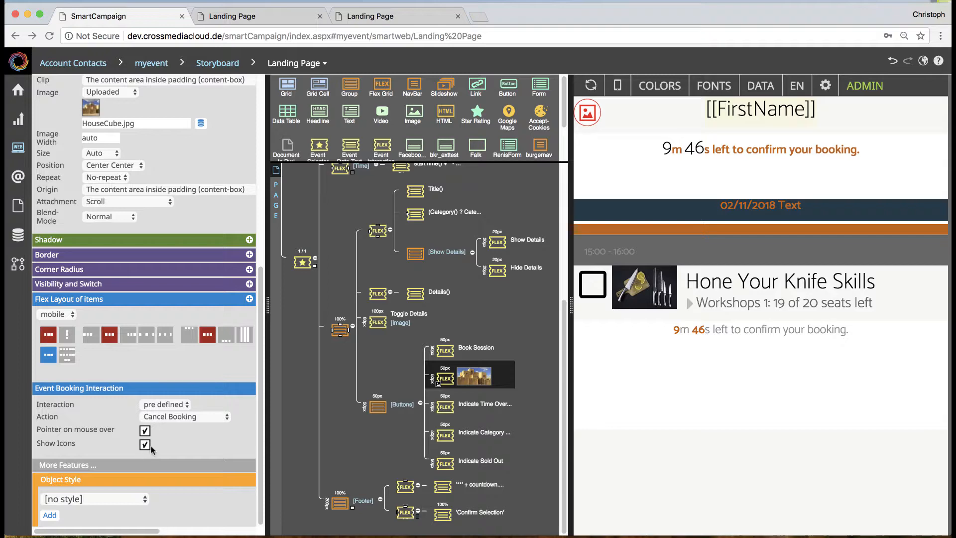
left_click(144, 444)
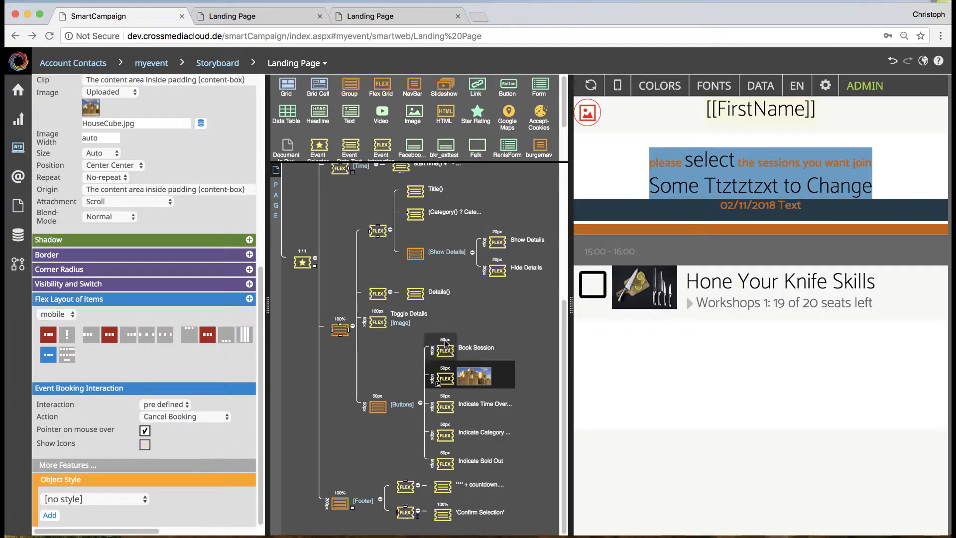
left_click(596, 284)
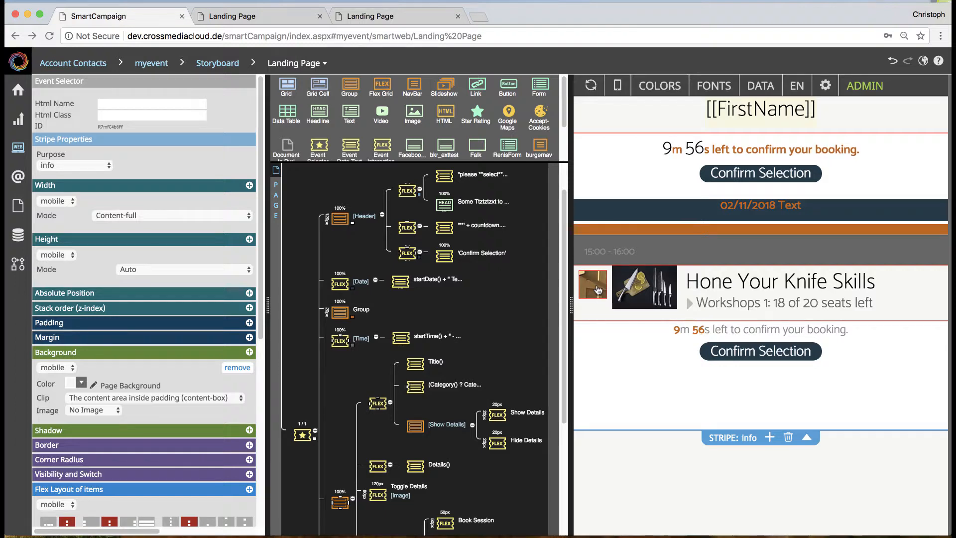
Step: Insert a Headline inside the Cancel Booking interaction, and test booking the session in the preview
scroll(447, 396, "down", 1)
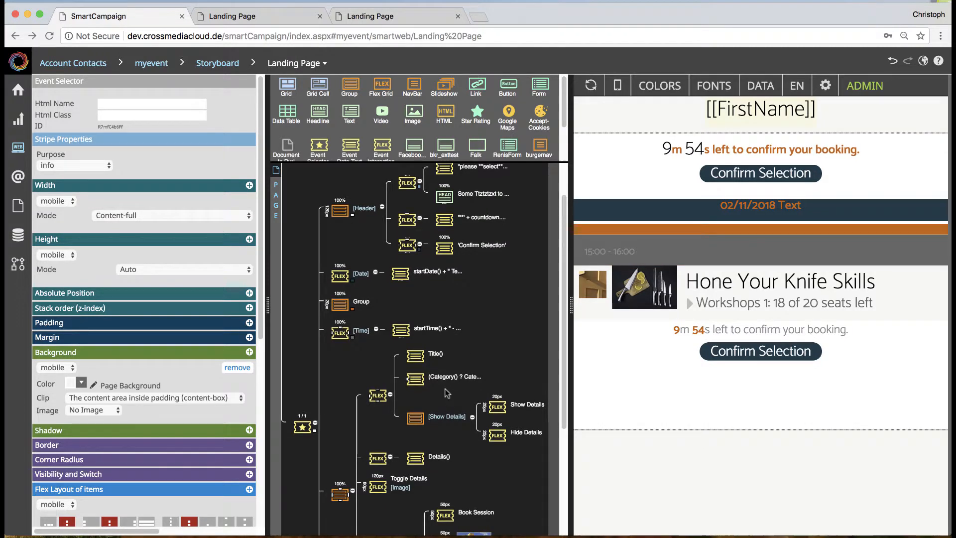
scroll(447, 399, "down", 5)
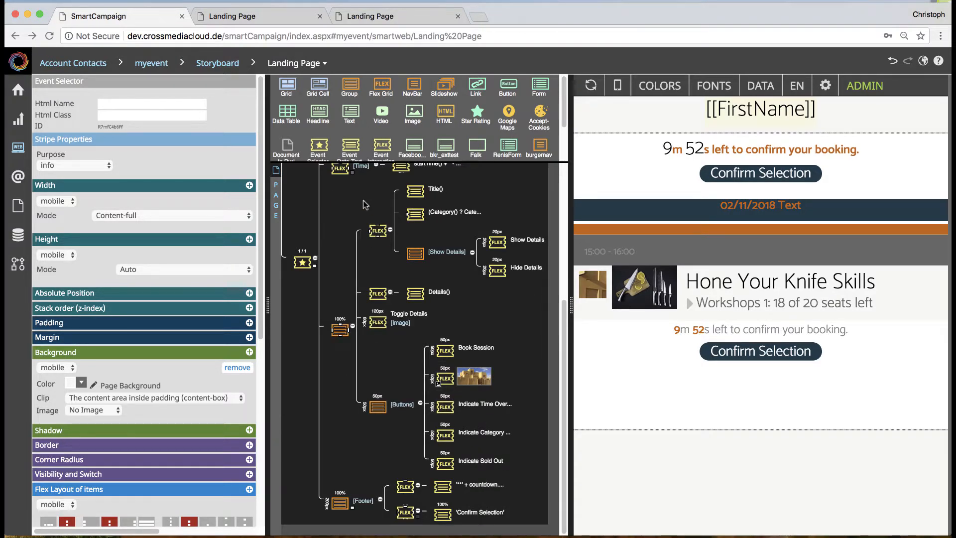
left_click_drag(318, 113, 523, 389)
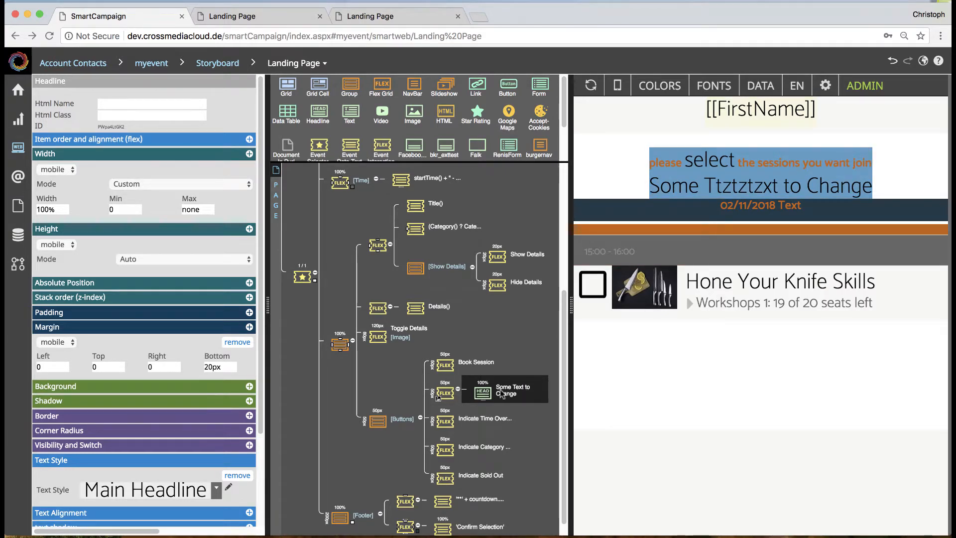
left_click(597, 287)
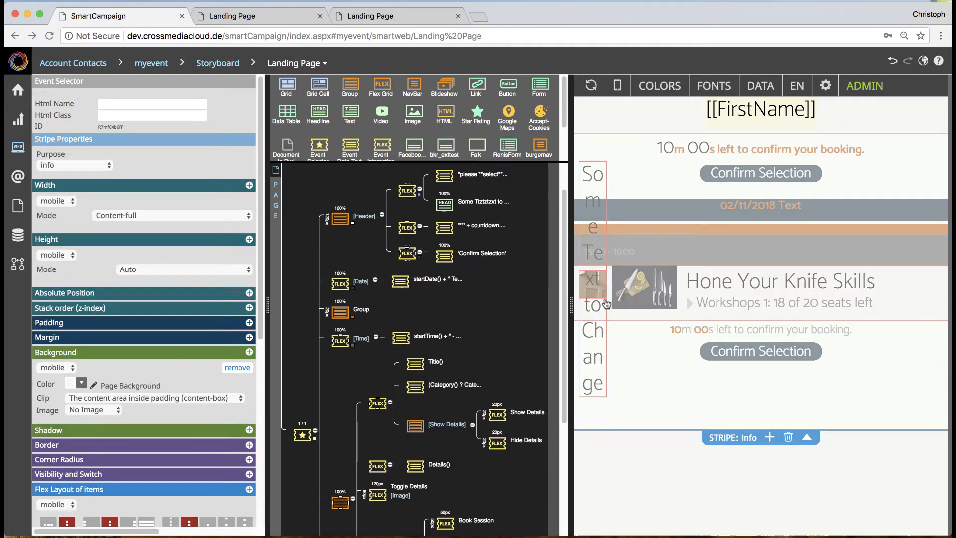
left_click(597, 391)
left_click(601, 286)
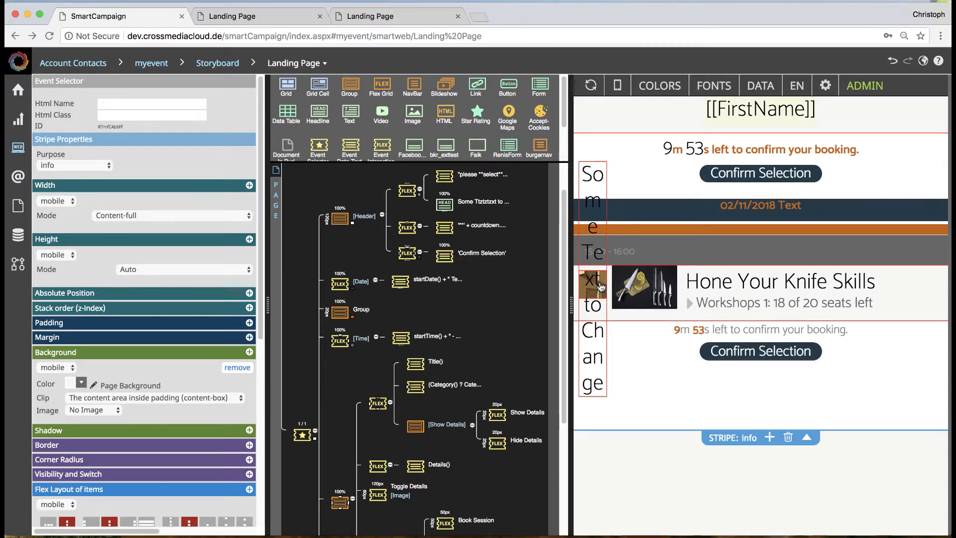
Step: Delete the Headline from the Cancel Booking interaction
scroll(424, 444, "down", 1)
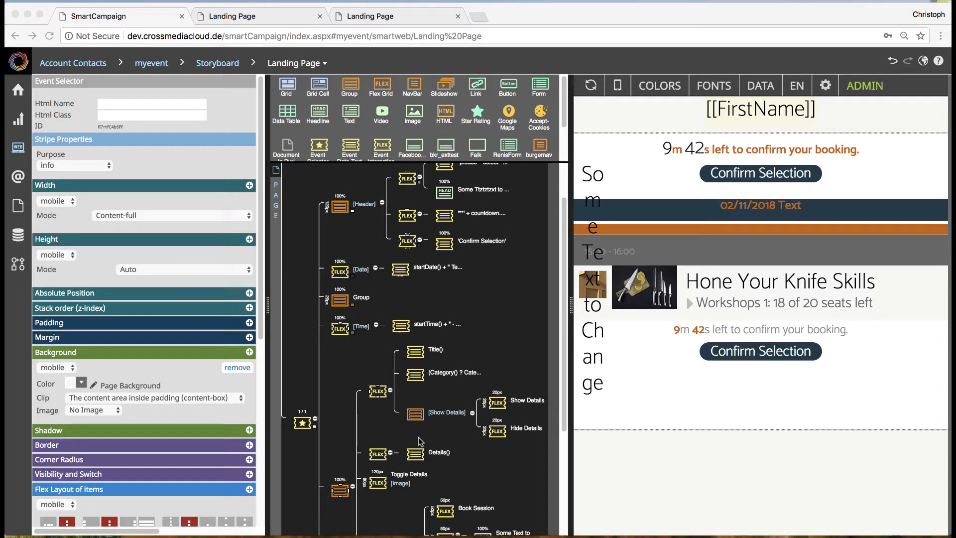
scroll(422, 444, "down", 3)
left_click(482, 507)
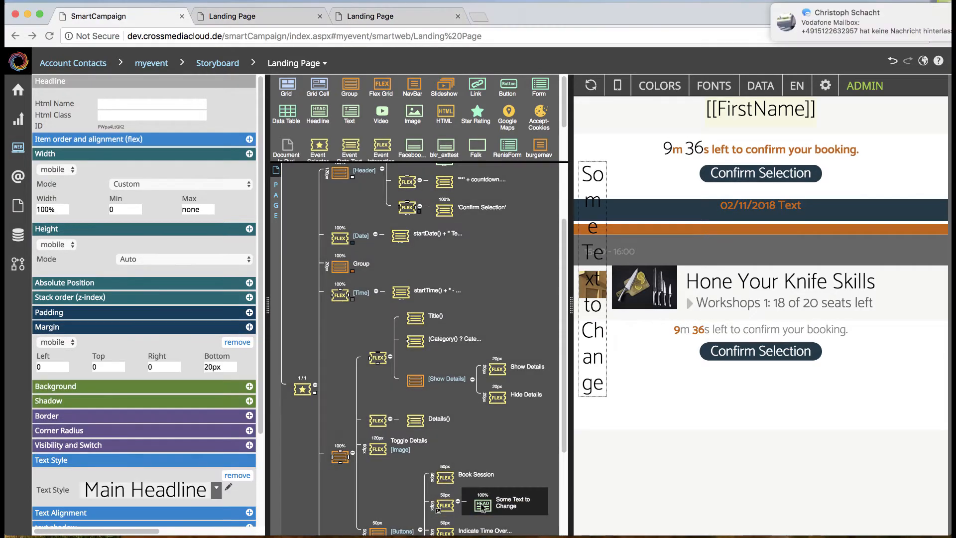
key("Delete")
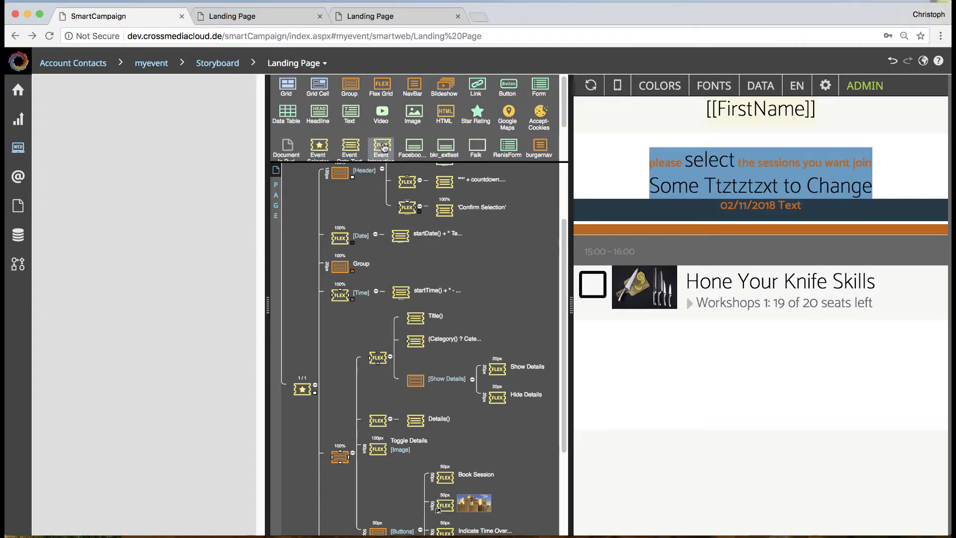
Step: Insert an Event Data-Text inside the Cancel Booking interaction, set its data text binding to "Hello", and book the session in the preview
left_click_drag(383, 148, 438, 188)
left_click_drag(353, 149, 446, 437)
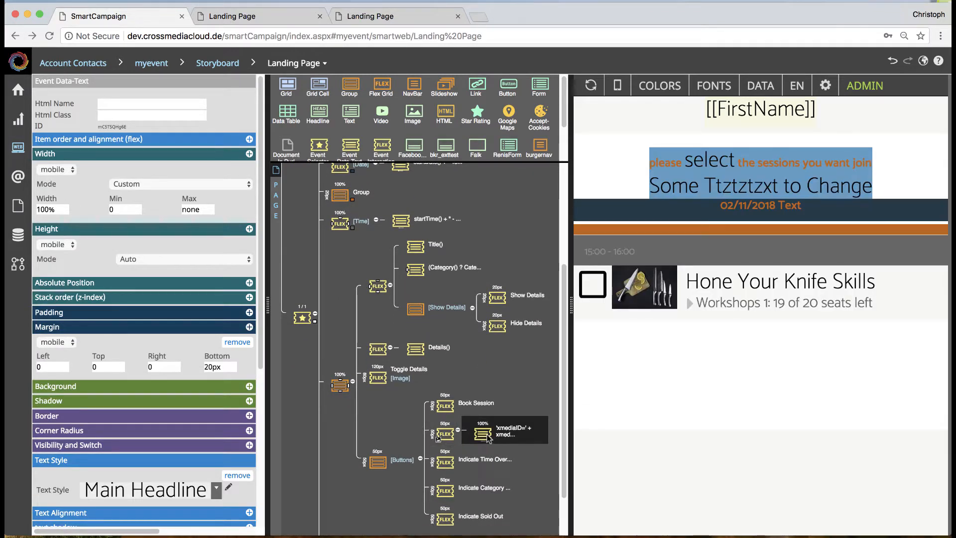
scroll(244, 471, "down", 5)
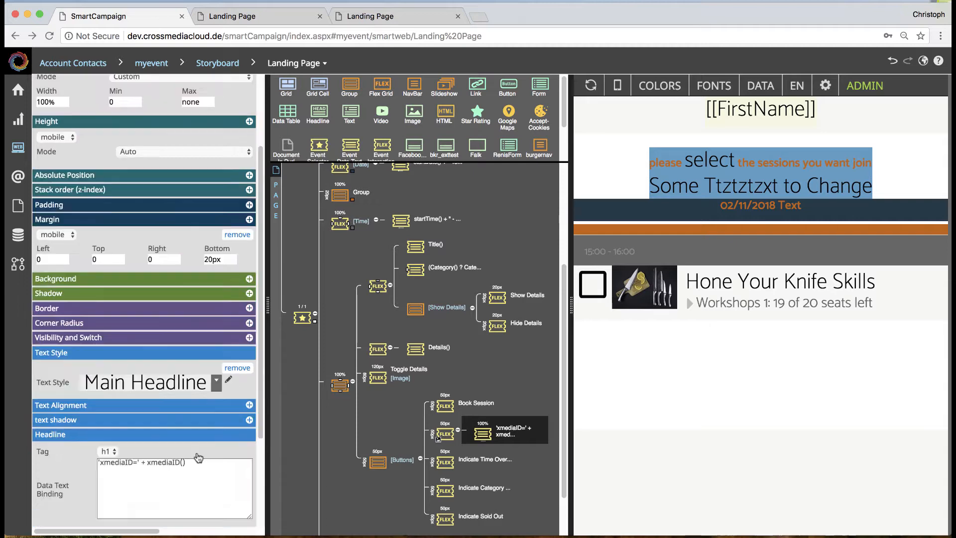
left_click_drag(199, 340, 84, 333)
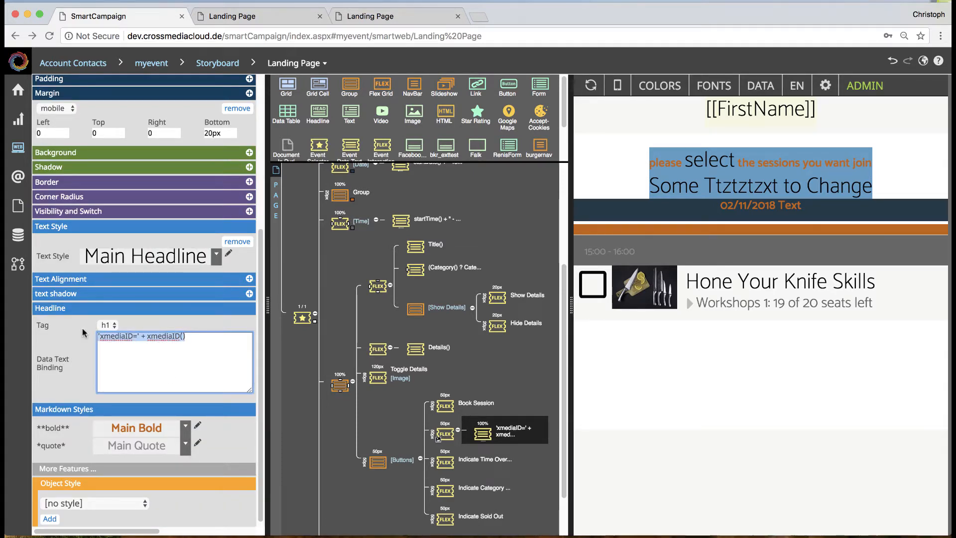
type("\"Hello")
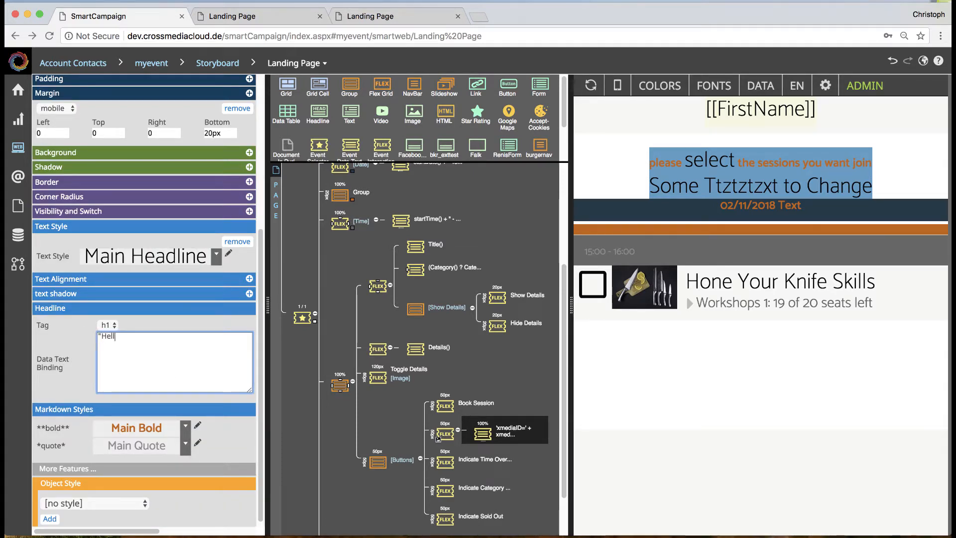
left_click(161, 326)
left_click(592, 283)
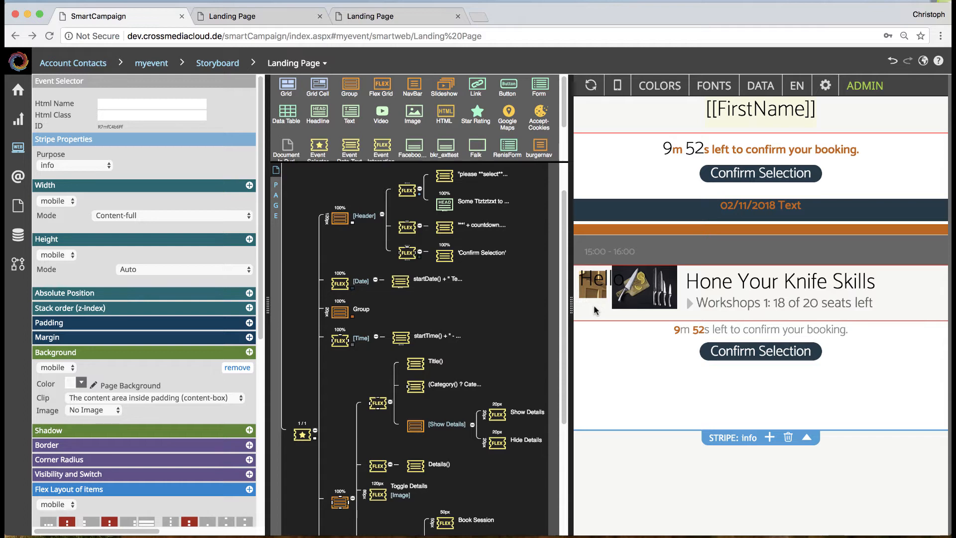
Step: View the settings of the Buttons group and of the Footer group in the page structure
scroll(213, 440, "down", 3)
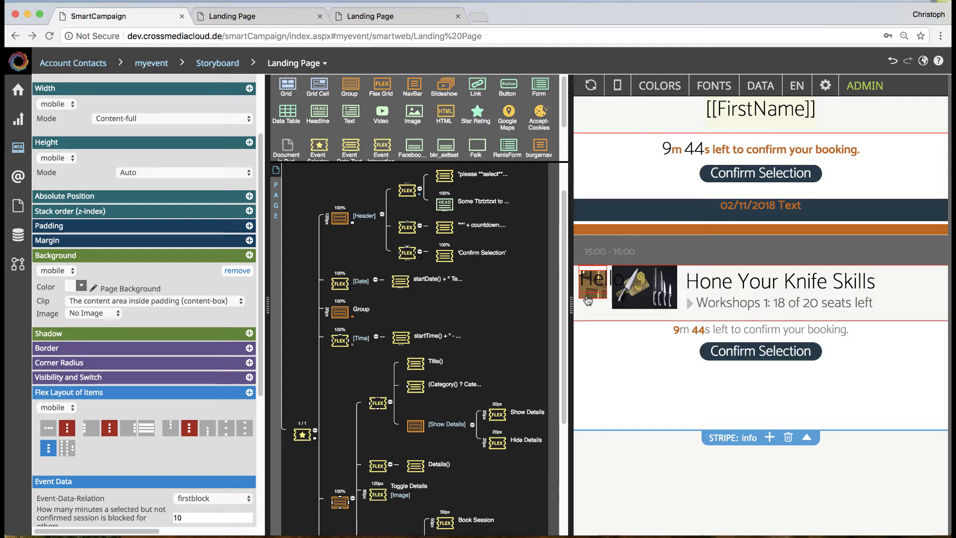
scroll(441, 403, "down", 4)
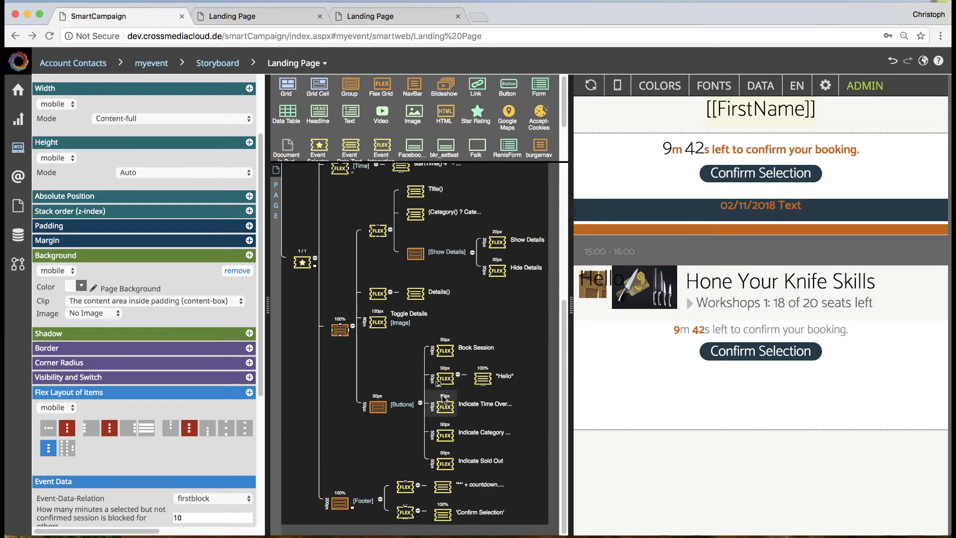
left_click(402, 405)
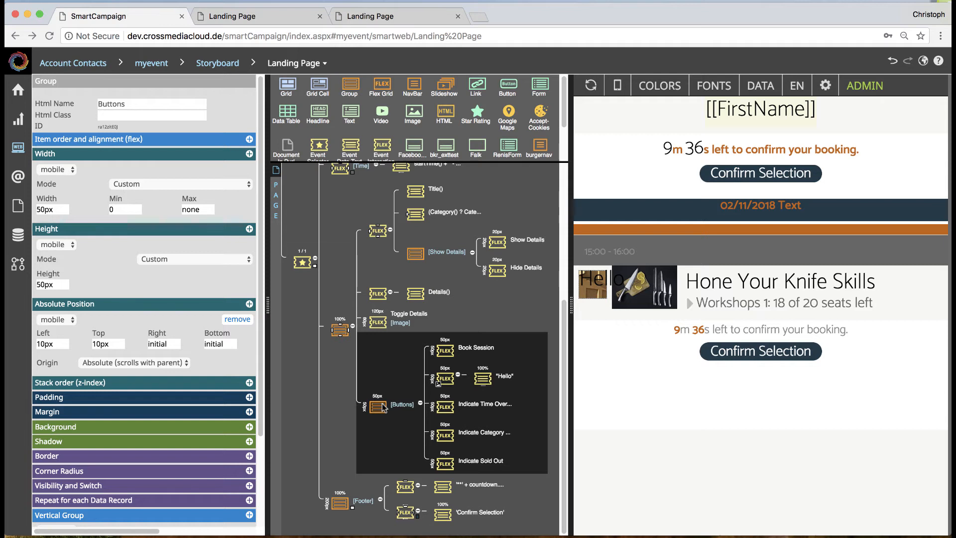
left_click(339, 502)
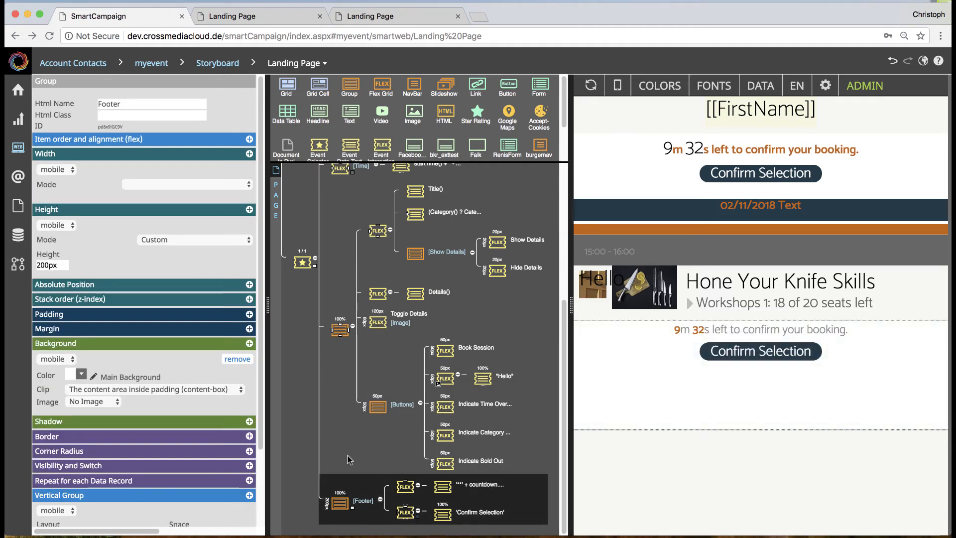